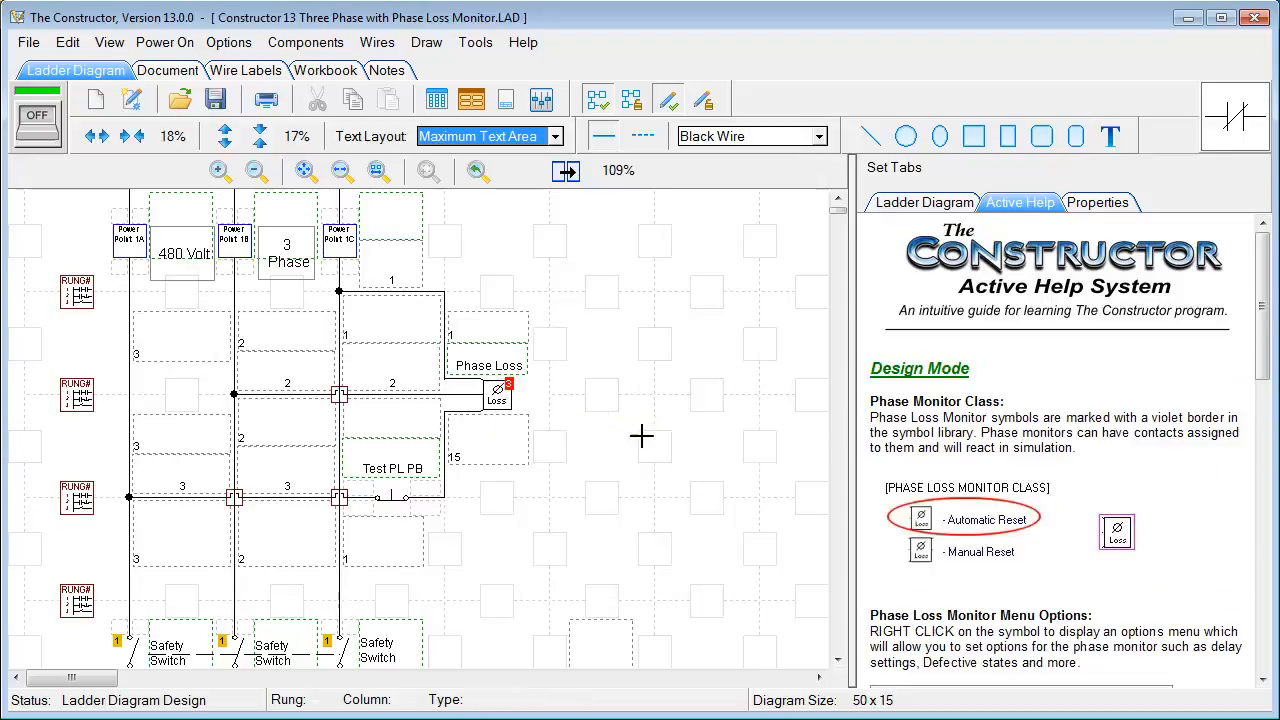
Scroll the Active Help page down to the Phase Loss Monitor Menu Options section
mouse_move(1260, 325)
mouse_down()
mouse_move(1257, 416)
mouse_move(1256, 340)
mouse_up()
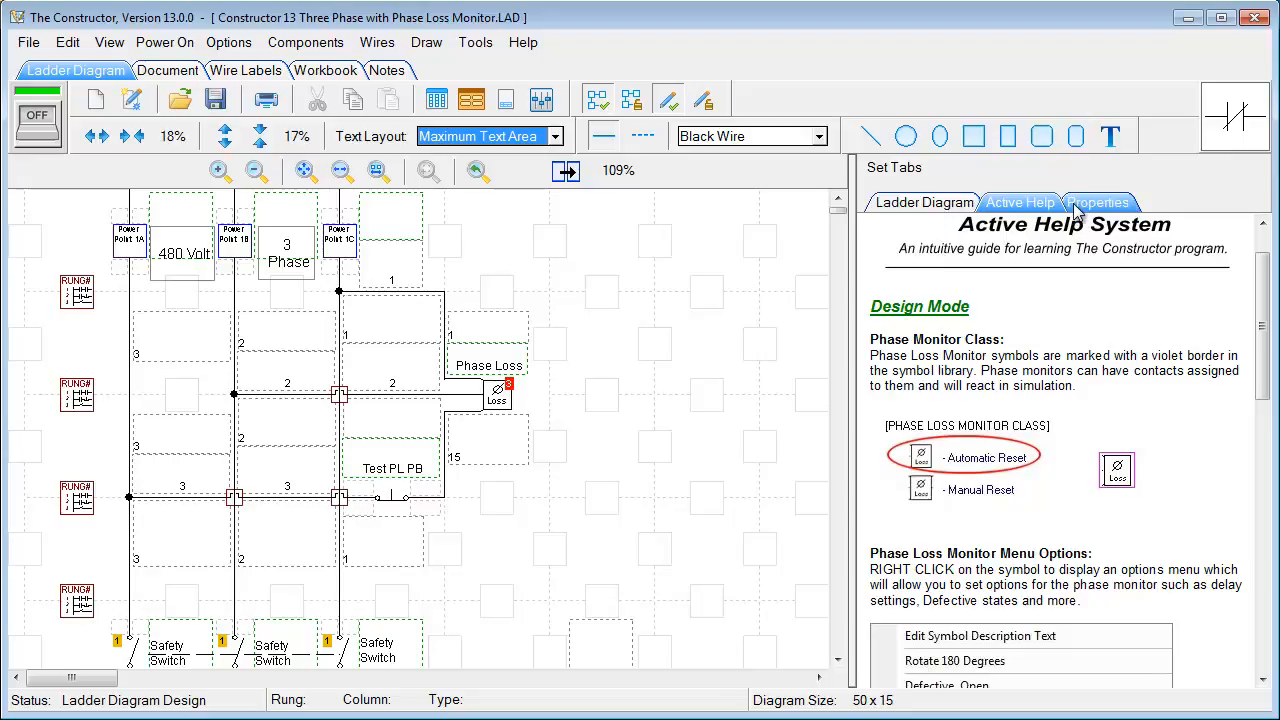
Show the Ladder Diagram overview in a widened side pane, with the main view zoomed to 189%
click(902, 211)
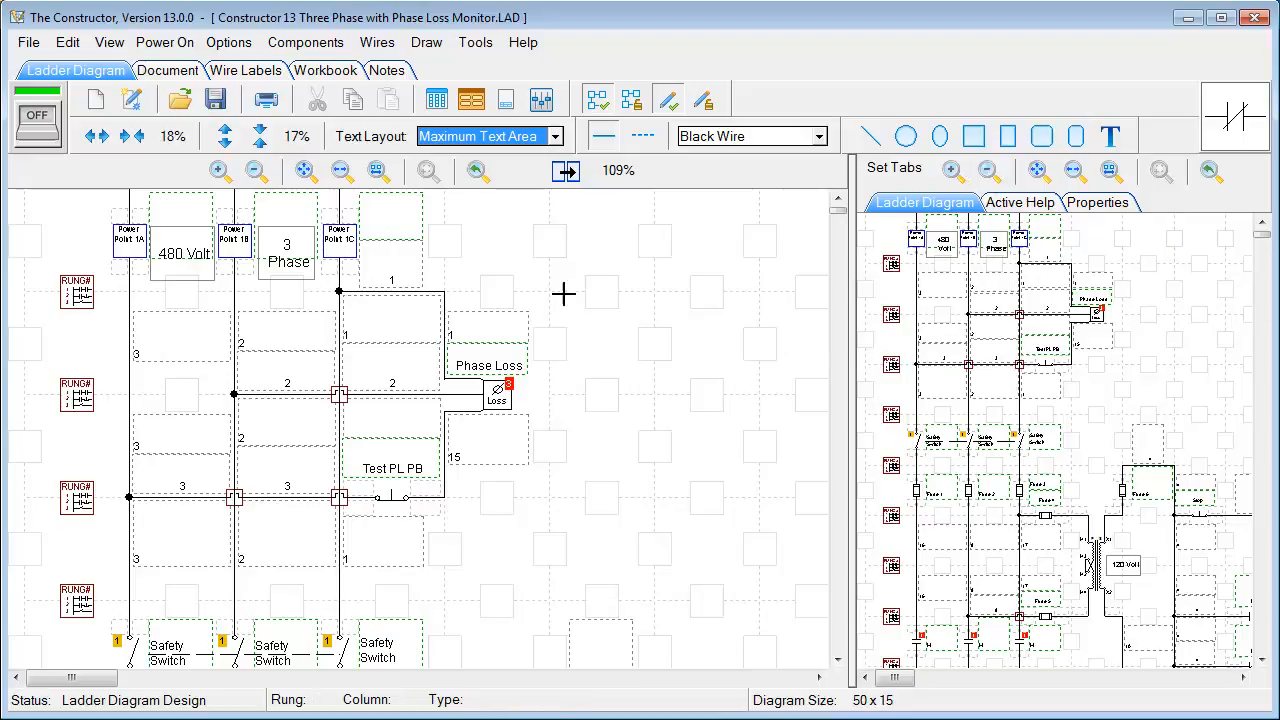
click(218, 172)
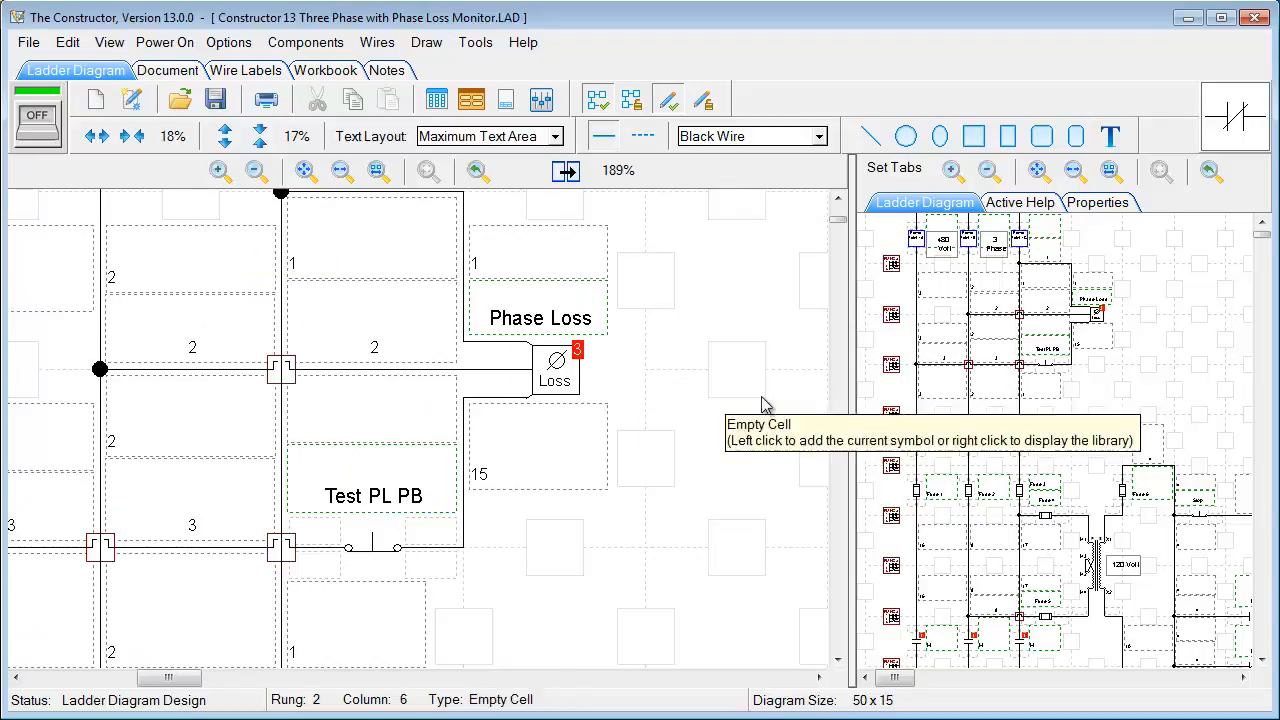
drag(860, 378, 809, 380)
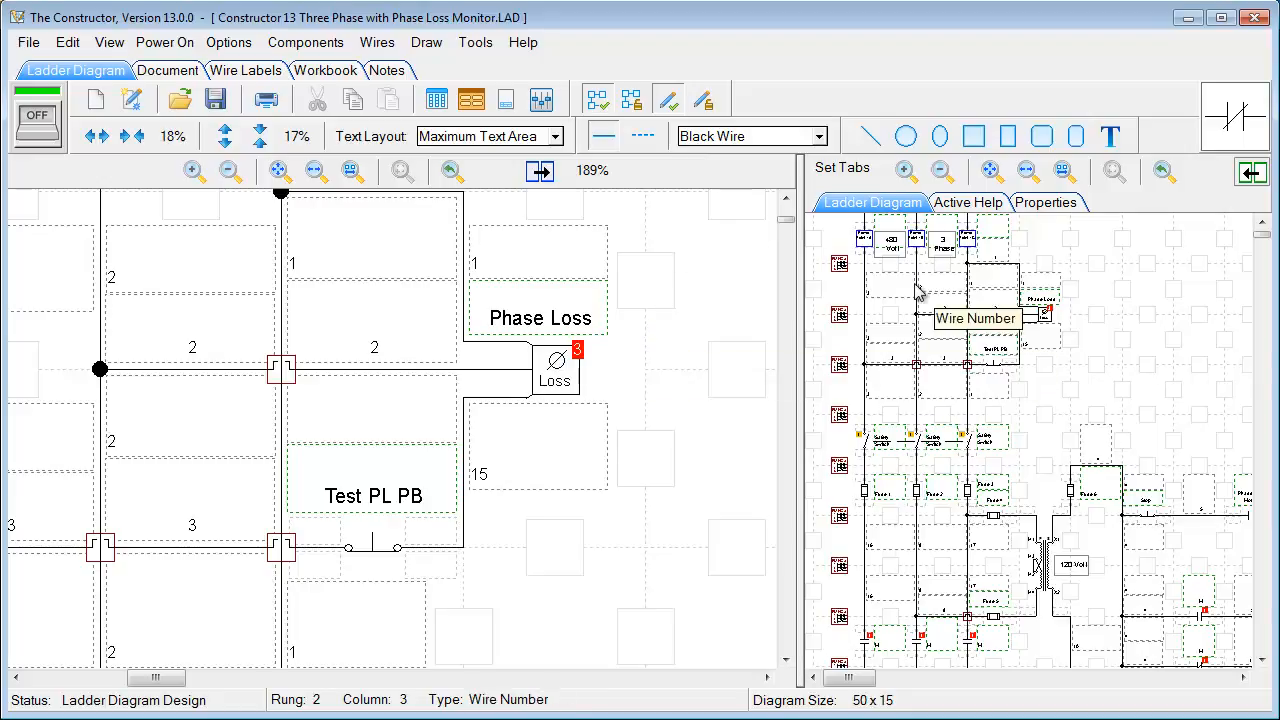
drag(802, 300, 777, 299)
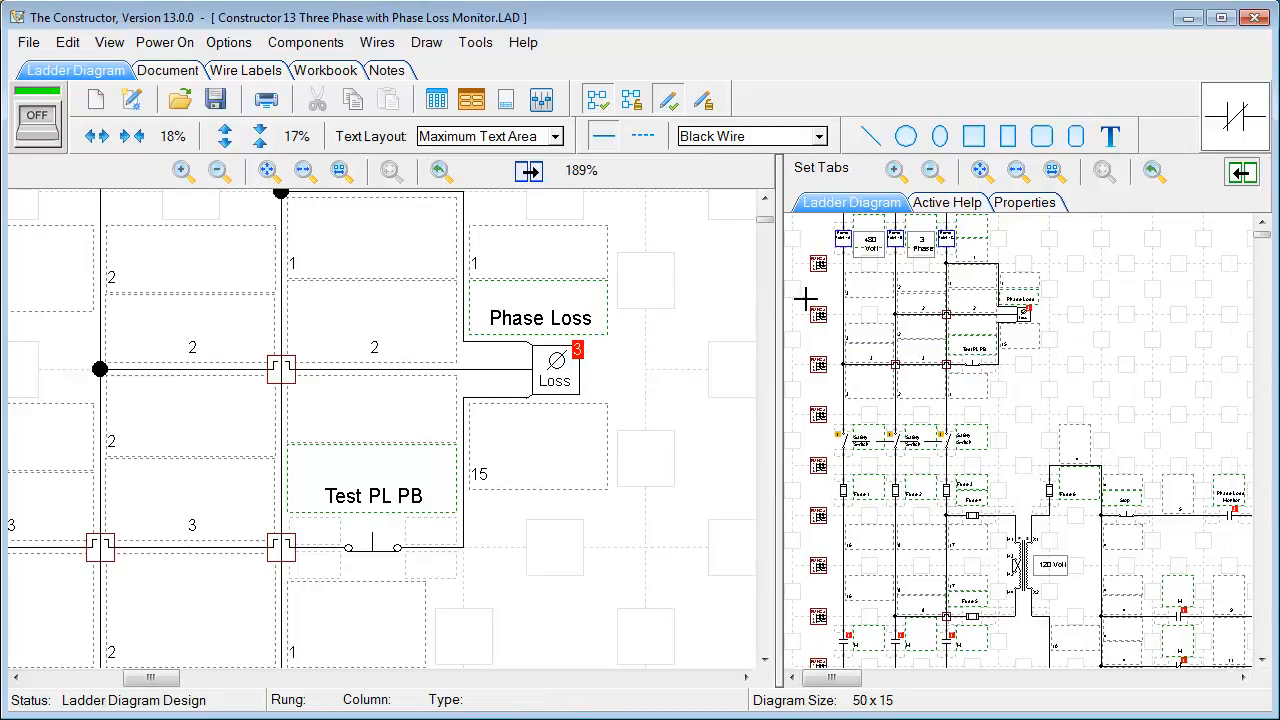
Enable Synchronize and drag in the overview to bring the safety switches into the main view
click(1241, 174)
click(952, 320)
drag(950, 316, 948, 369)
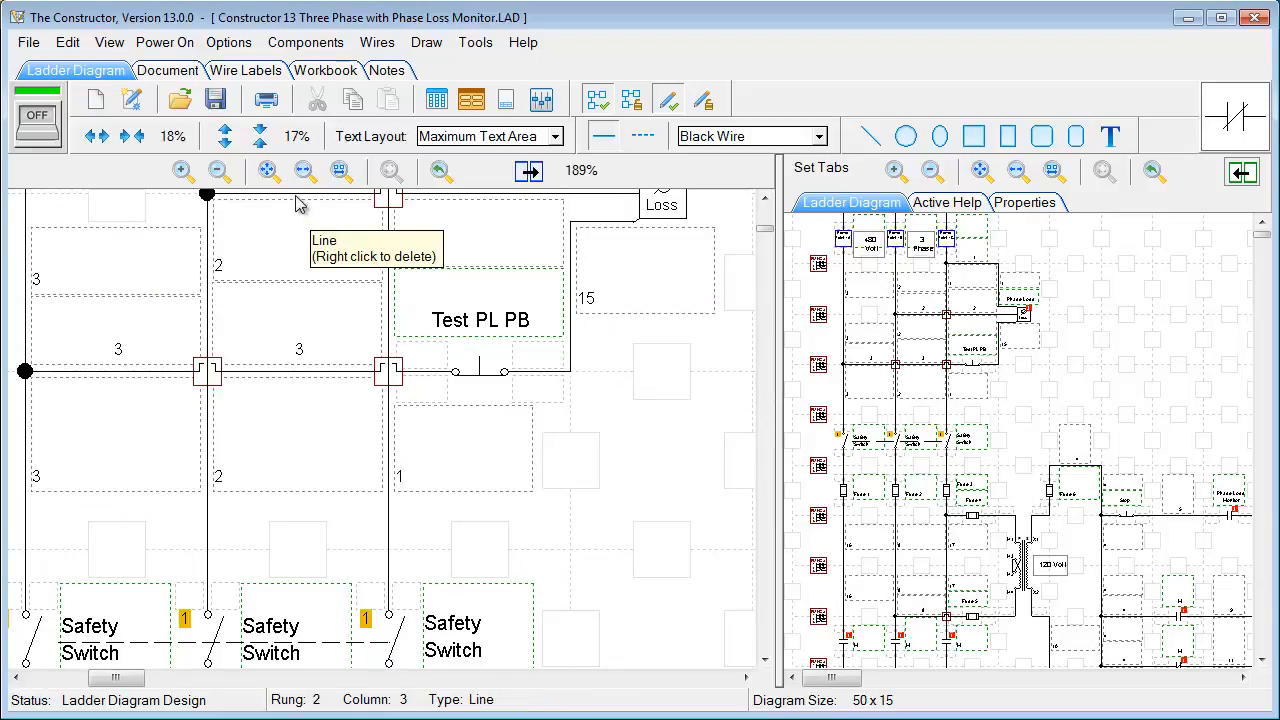
Compare Zoom To Used Width, Entire Extents and Entire Width, then zoom in on the Start rung
click(341, 172)
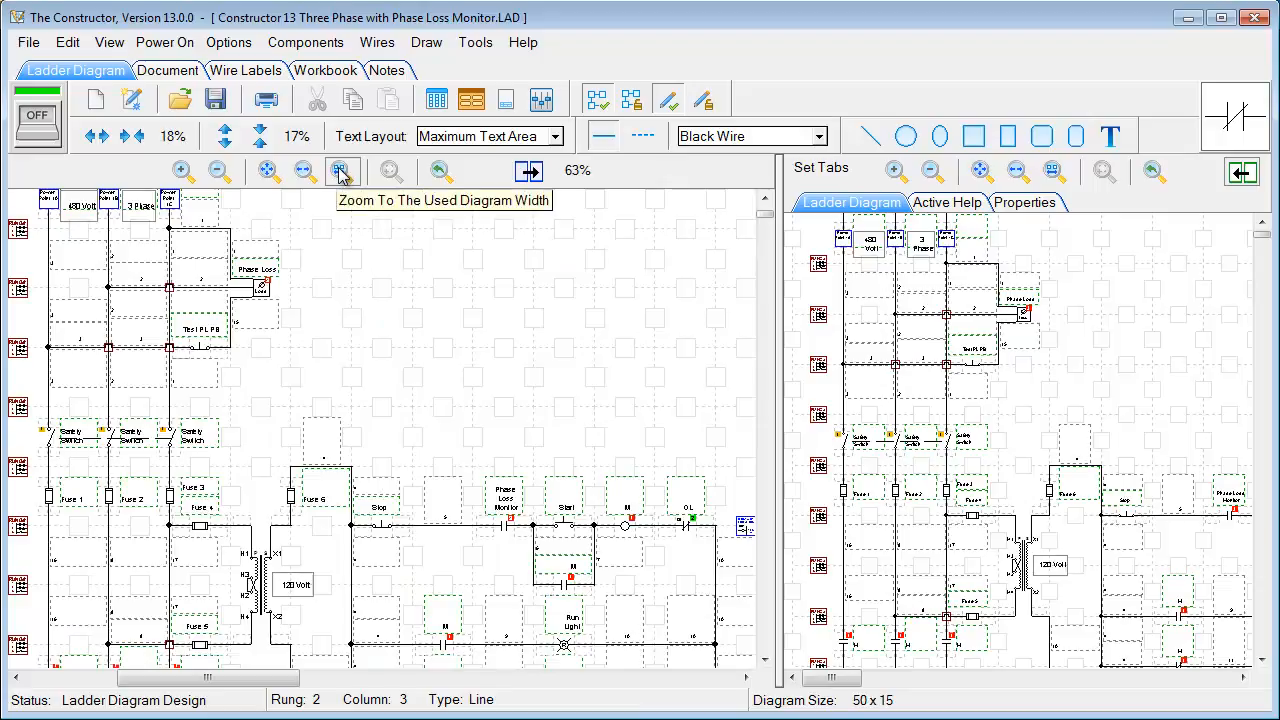
click(268, 172)
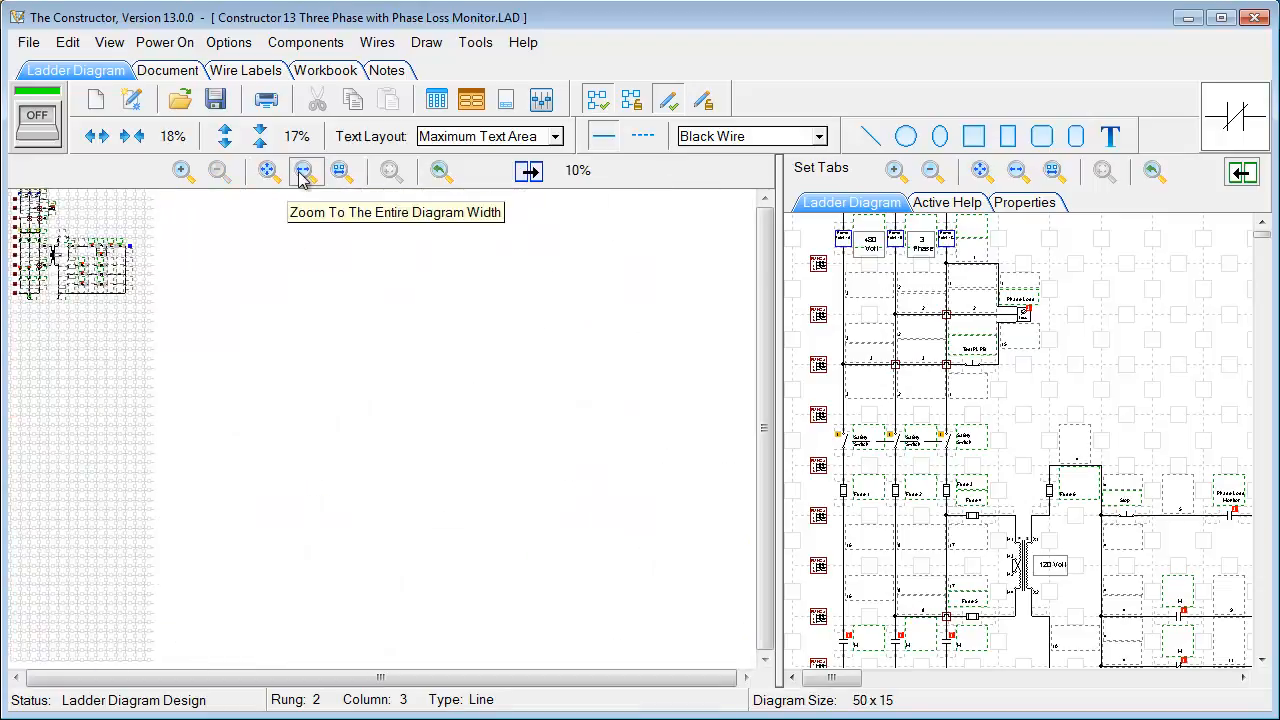
click(304, 172)
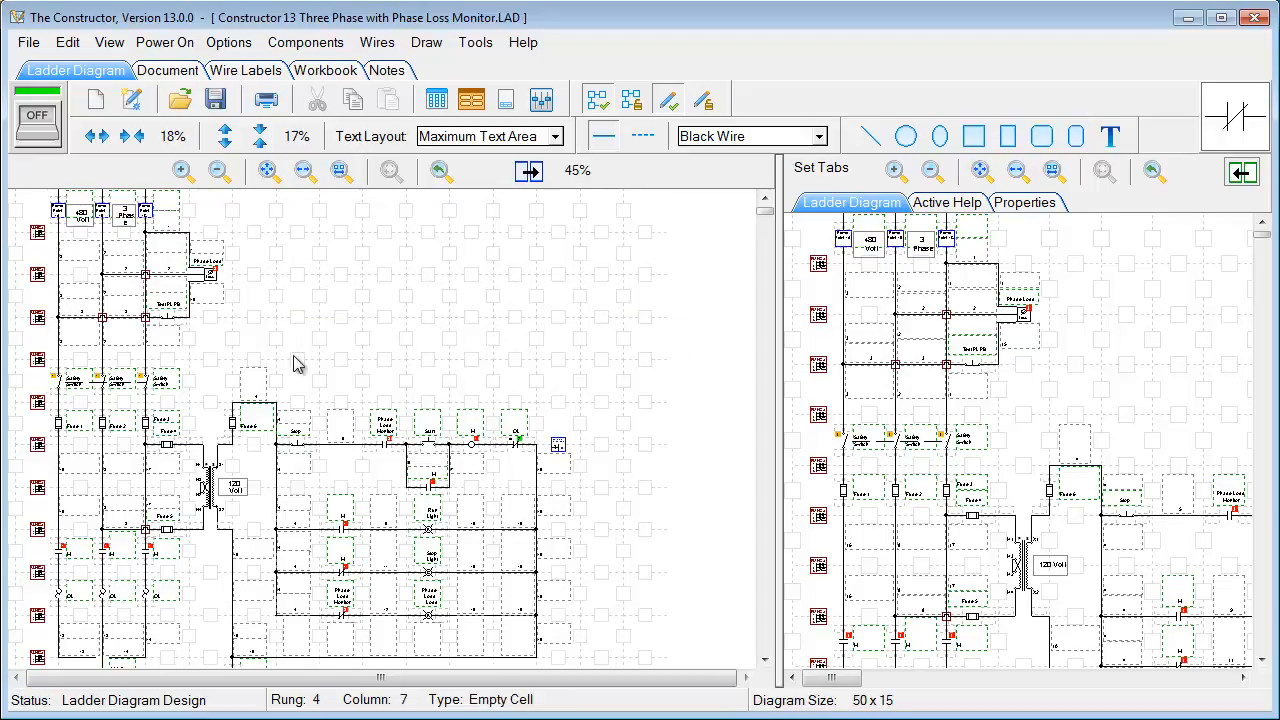
drag(294, 382, 500, 557)
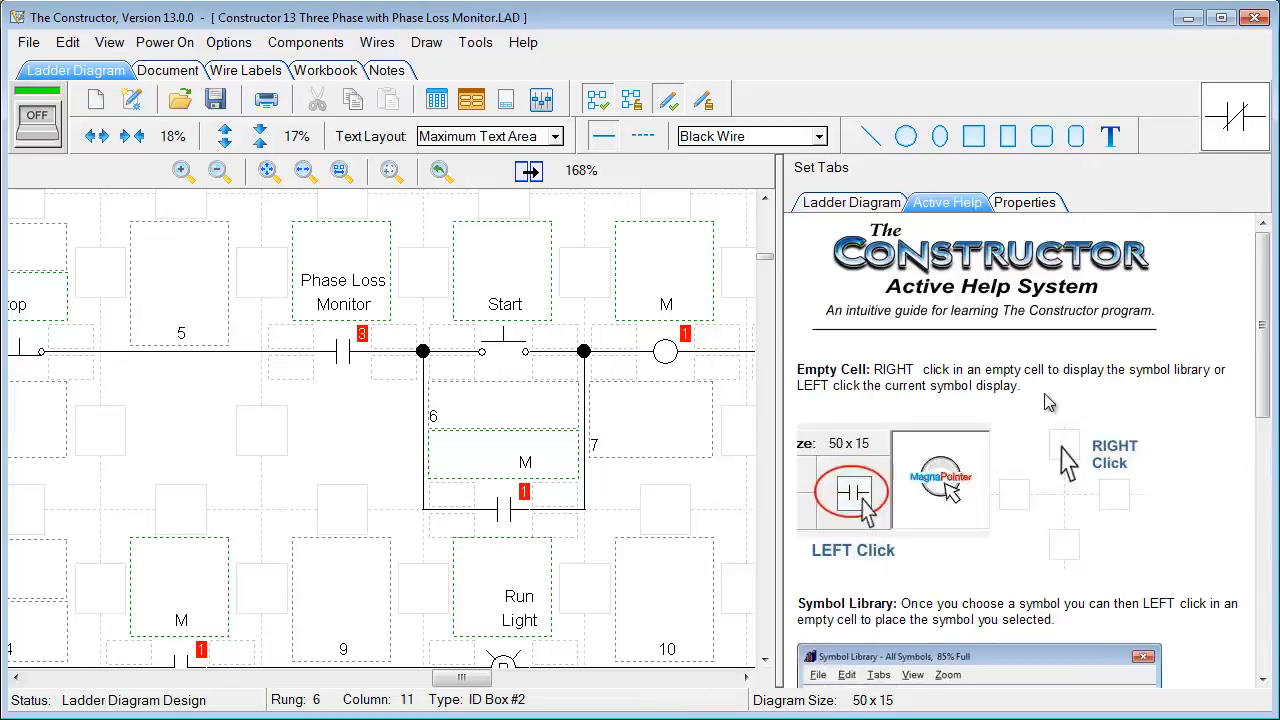
Draw a text box reading 'Test' below the Phase Loss Monitor rung
click(1018, 204)
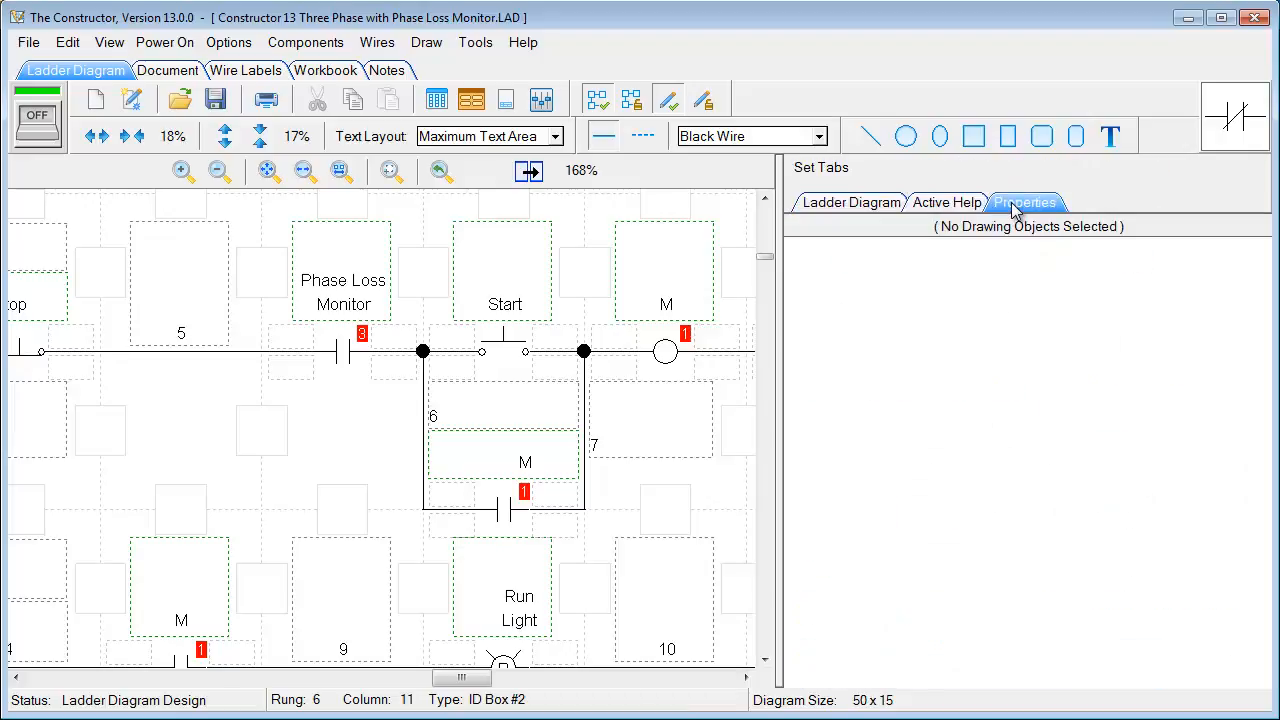
click(1110, 136)
drag(167, 416, 388, 506)
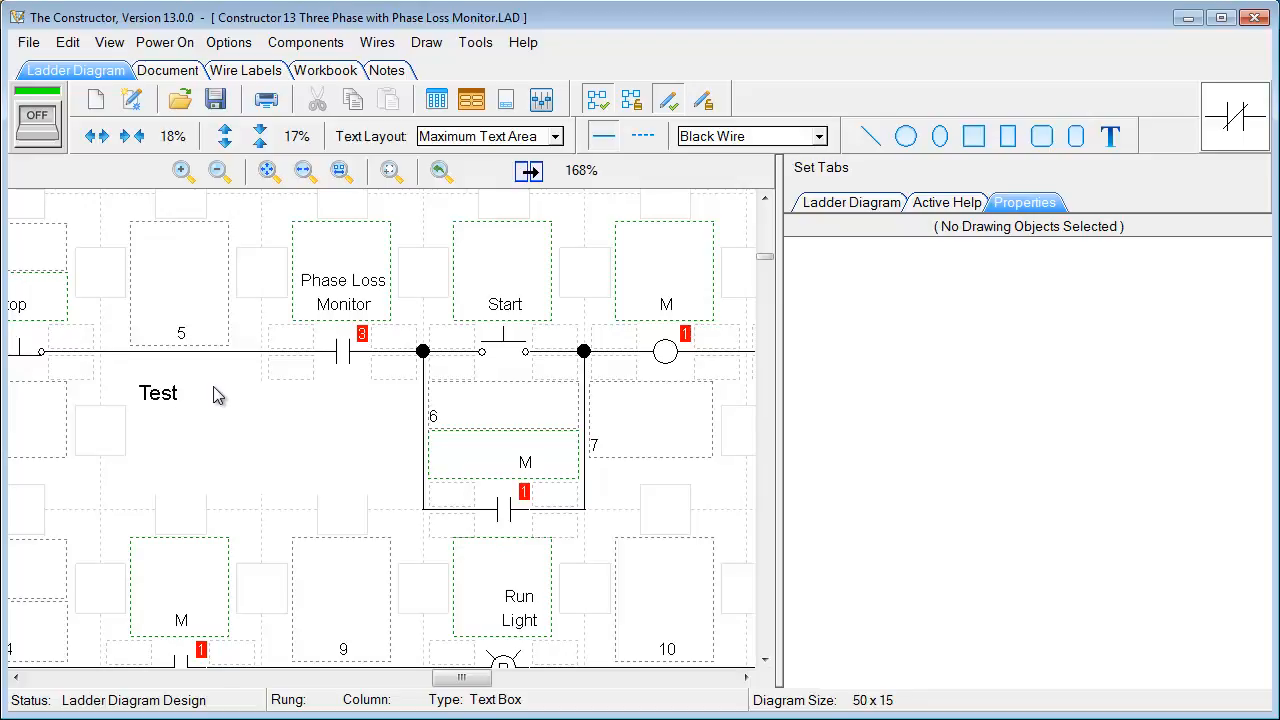
click(192, 367)
Select the Test text box and review its Arial 10 Text Box properties
click(207, 389)
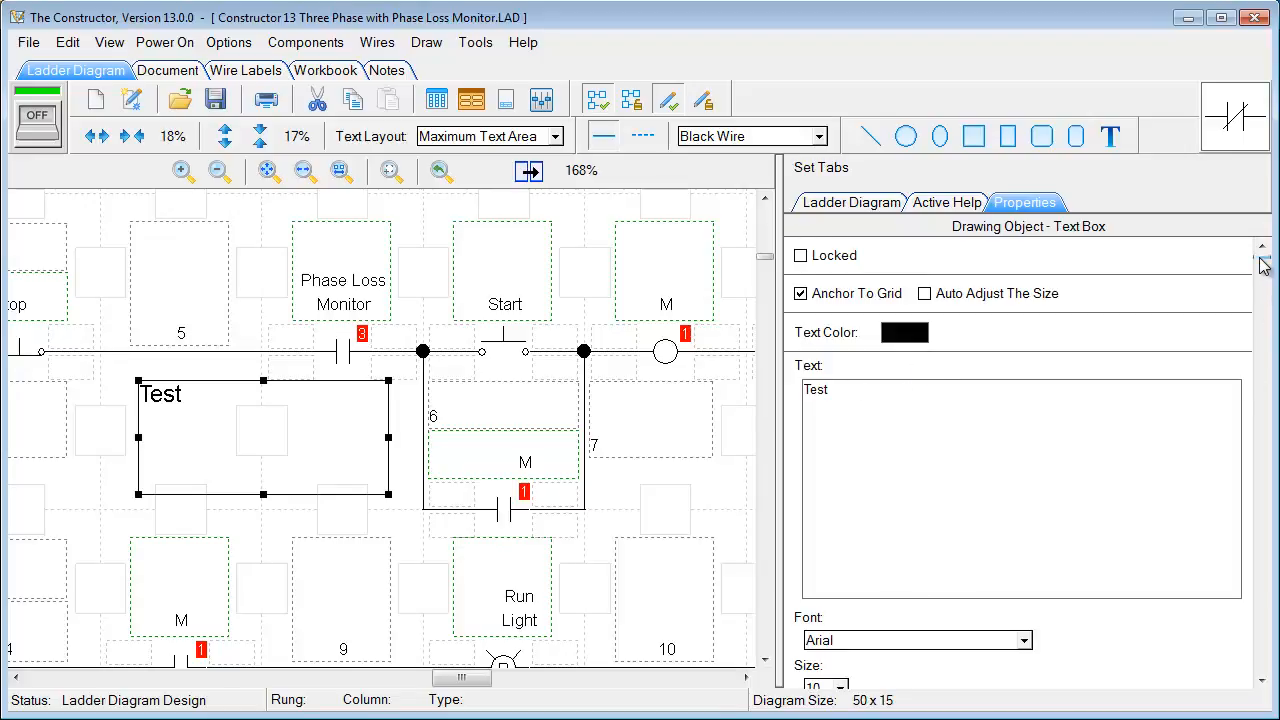
mouse_move(1262, 262)
mouse_down()
mouse_move(1215, 625)
mouse_move(1250, 697)
mouse_move(1264, 257)
mouse_up()
click(814, 172)
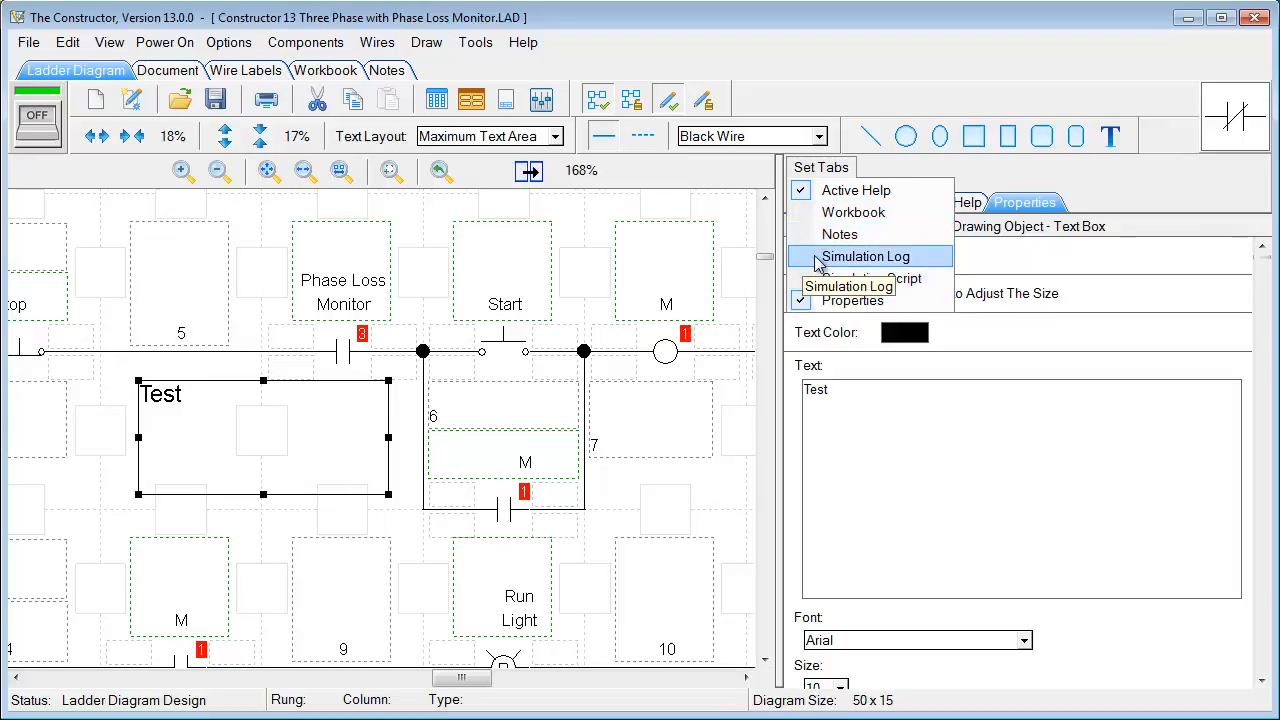
Add the Workbook tab to the side panel and scroll to its circuit action links beside the ladder diagram
click(805, 221)
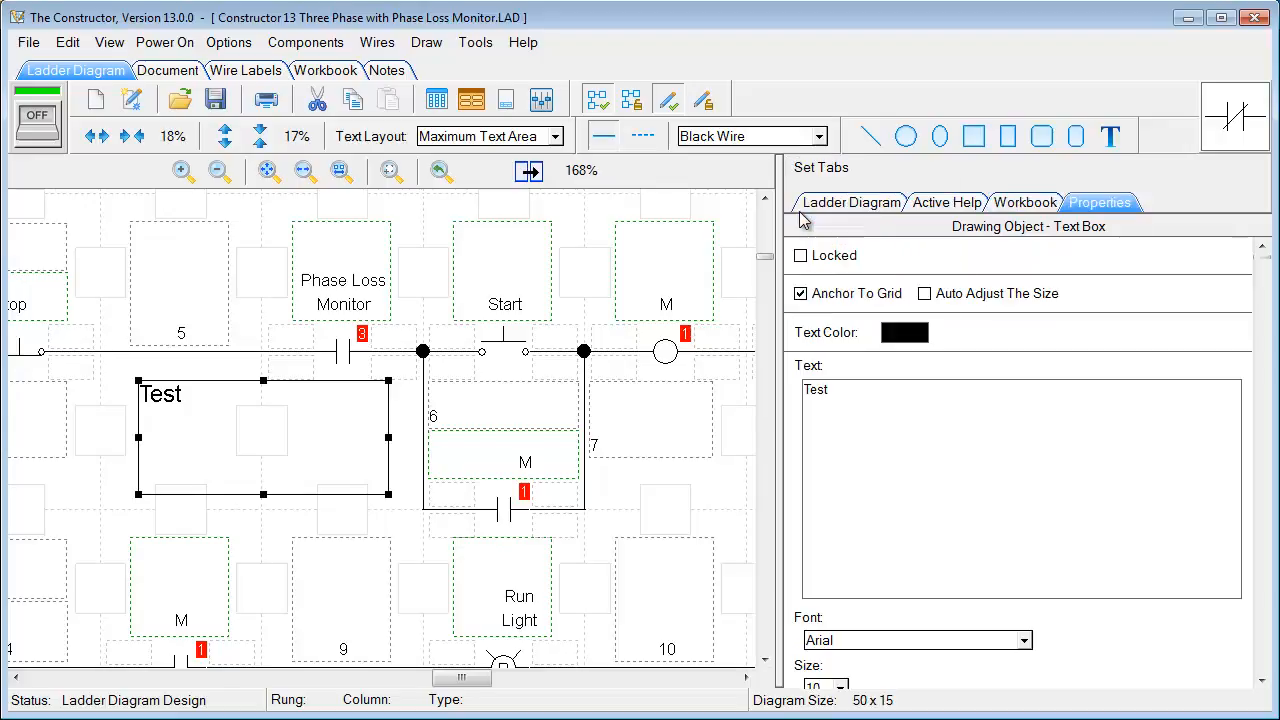
click(1012, 205)
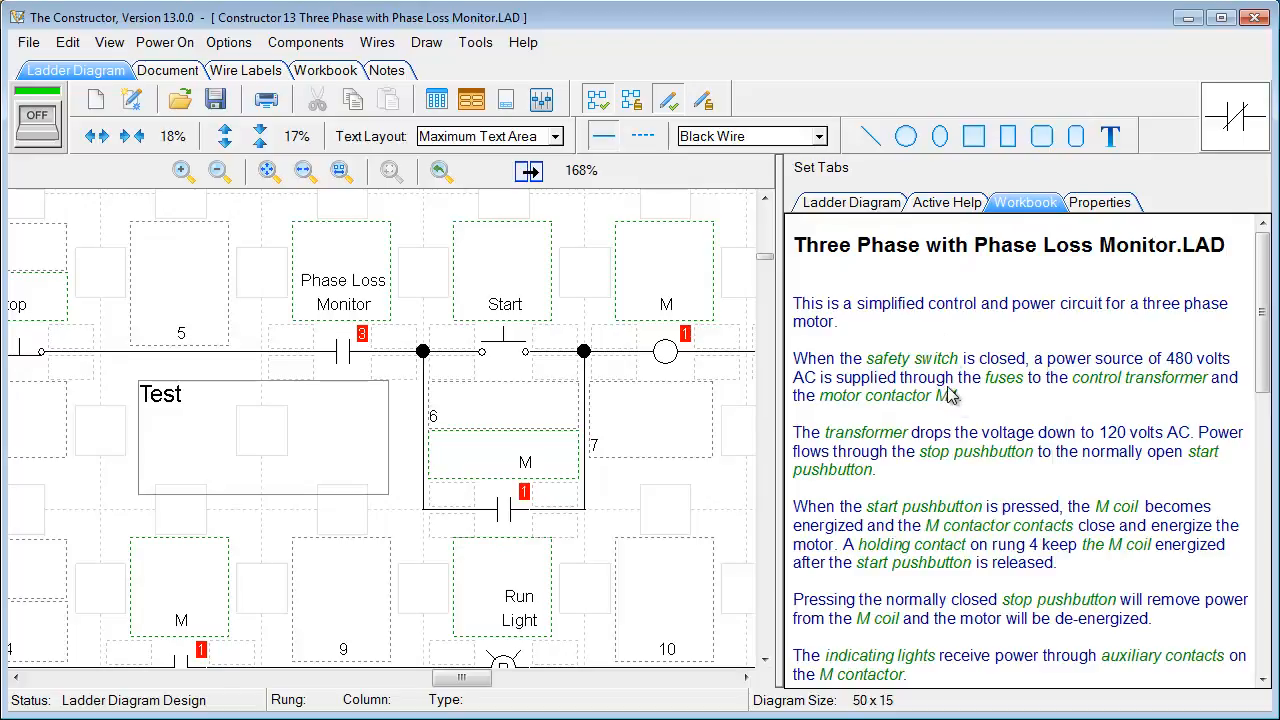
click(320, 78)
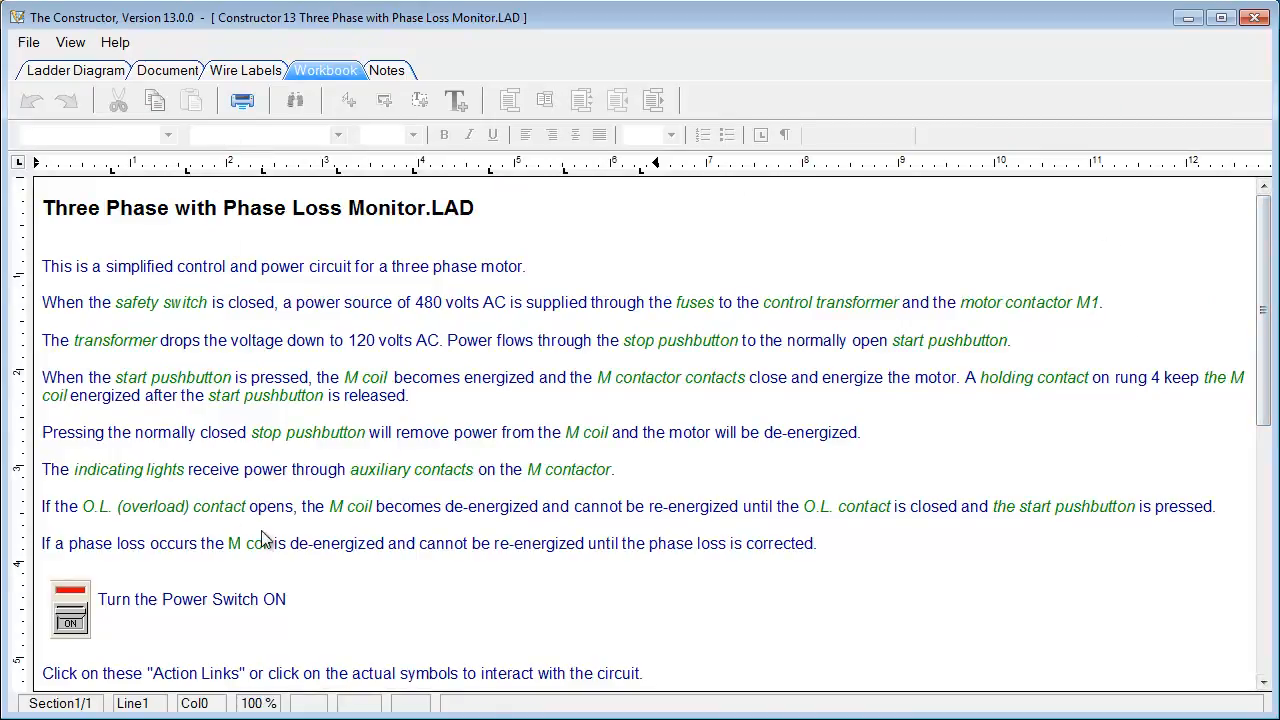
drag(1262, 354, 1257, 485)
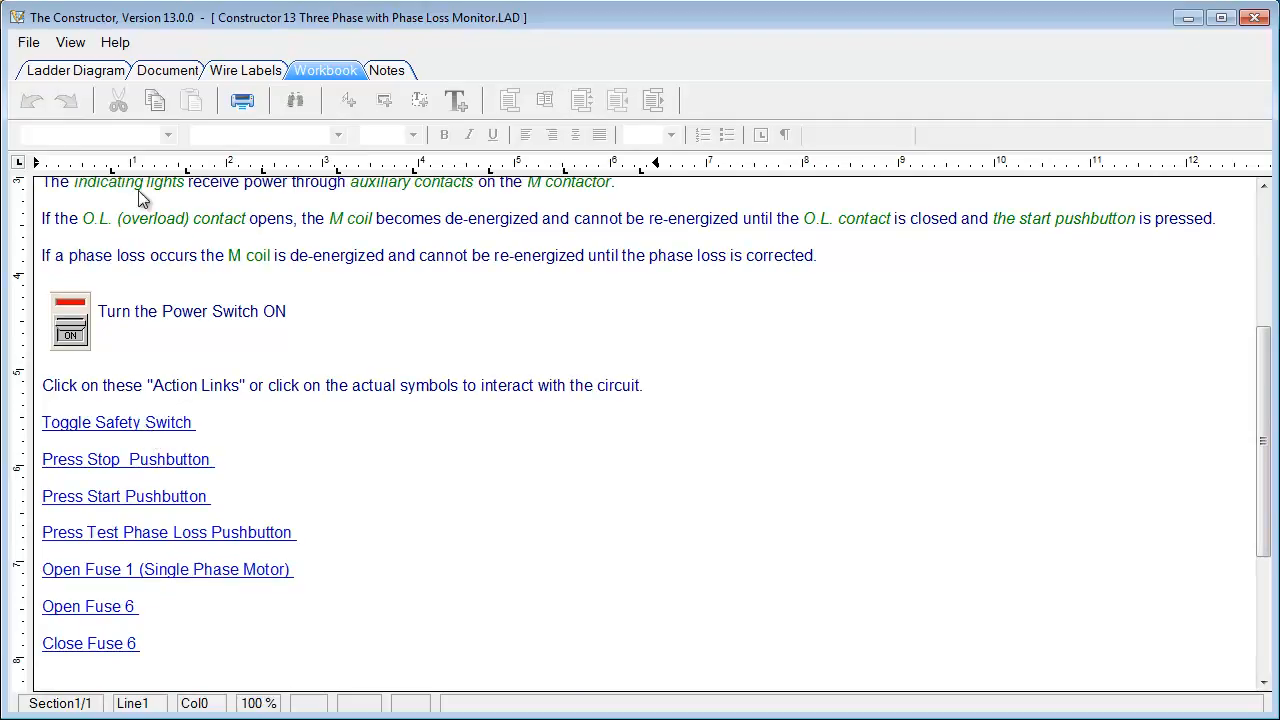
click(65, 70)
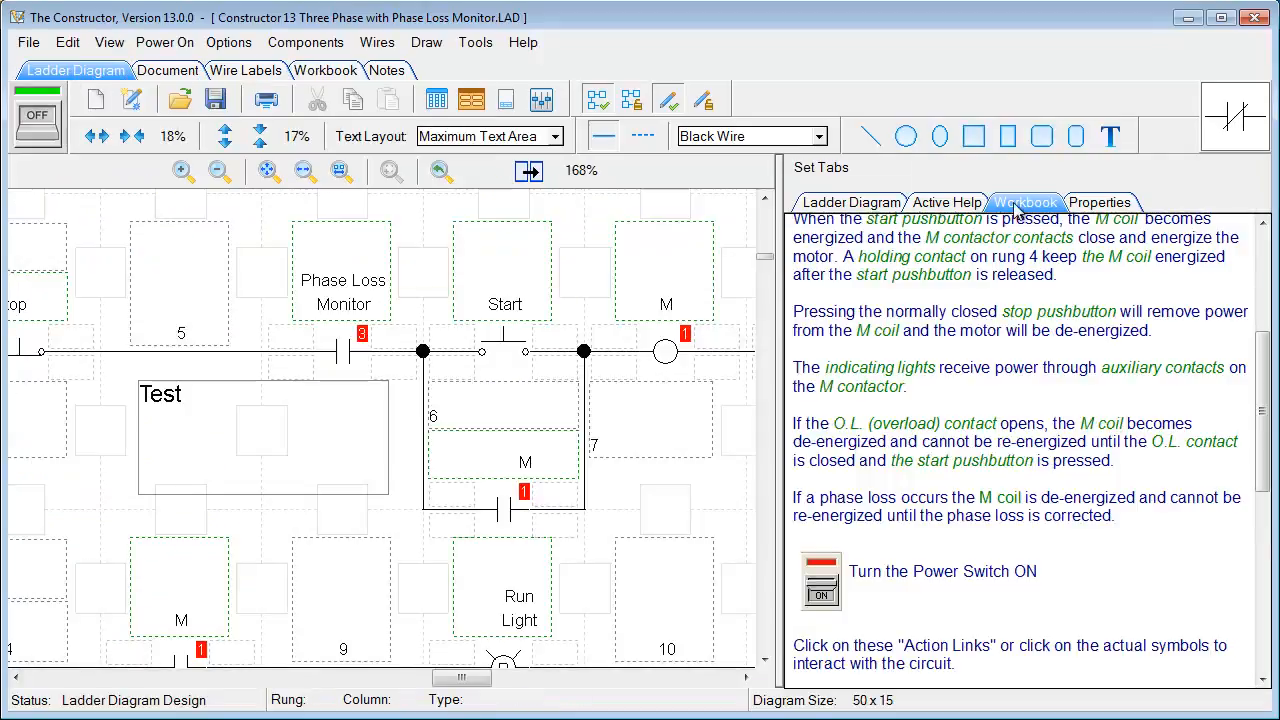
drag(1260, 357, 1258, 461)
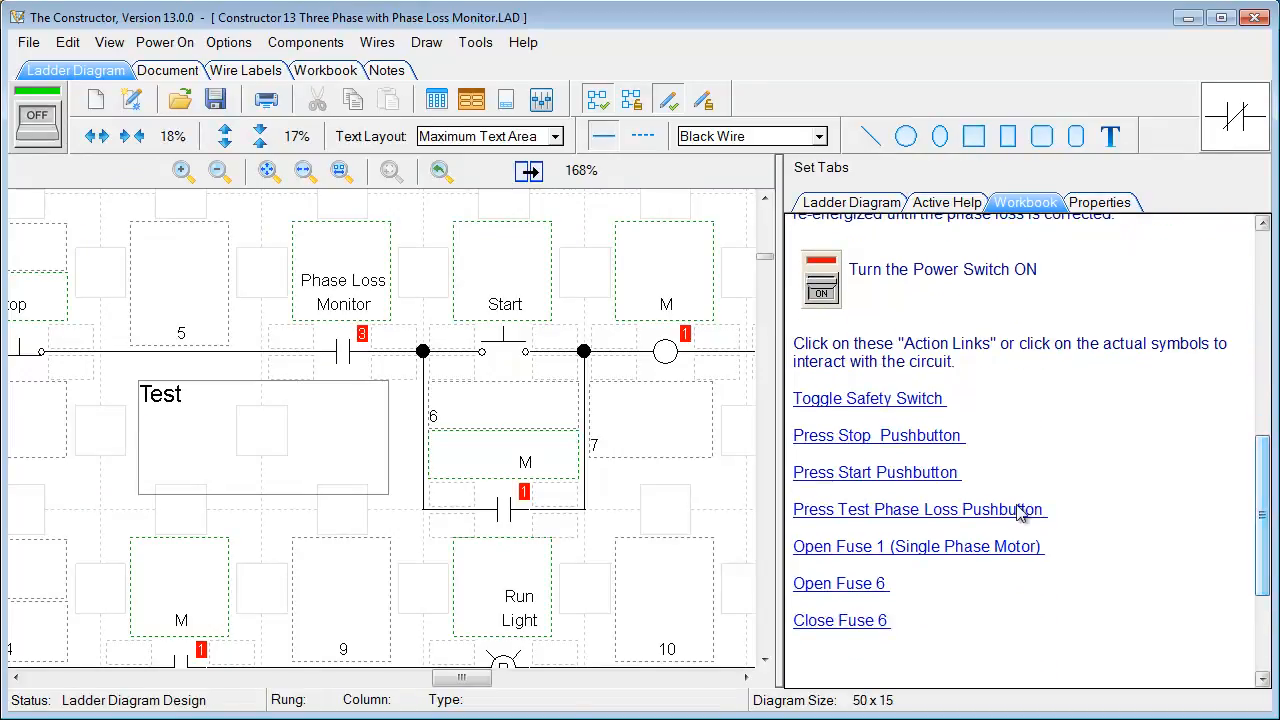
Power on the simulation and zoom the diagram out to see more of the circuit
click(40, 128)
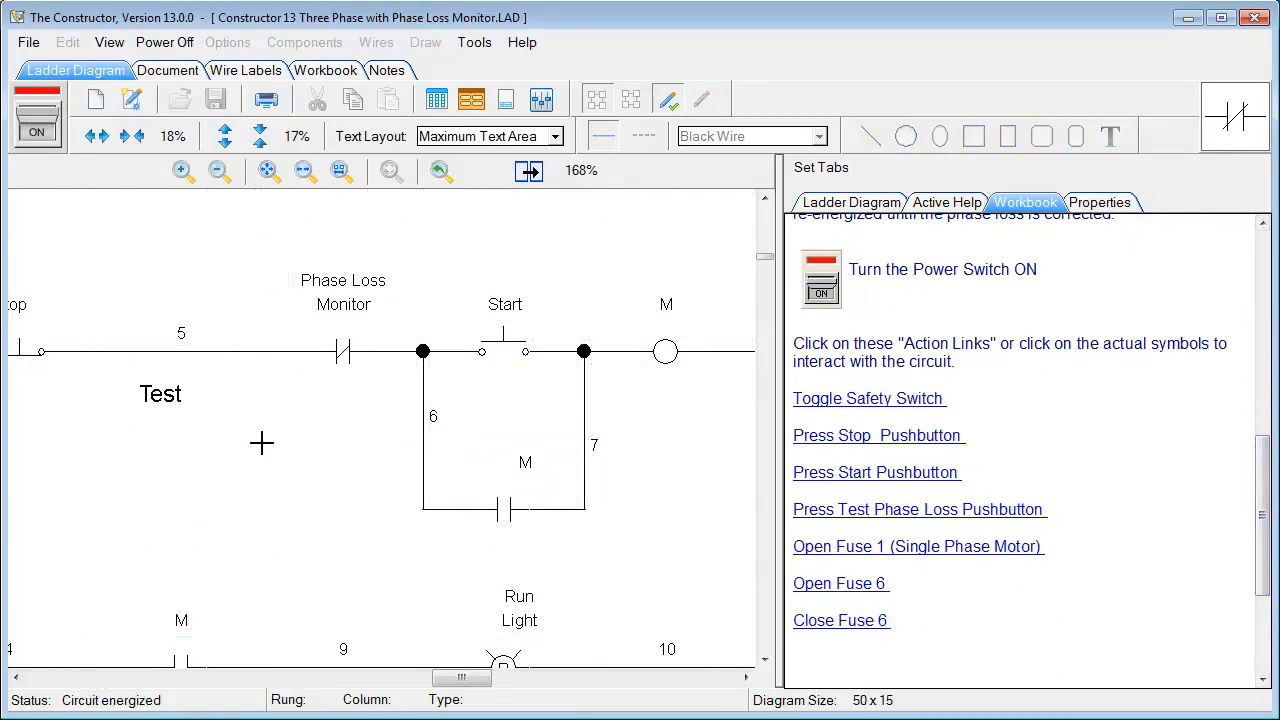
click(218, 171)
click(218, 171)
click(218, 171)
click(218, 171)
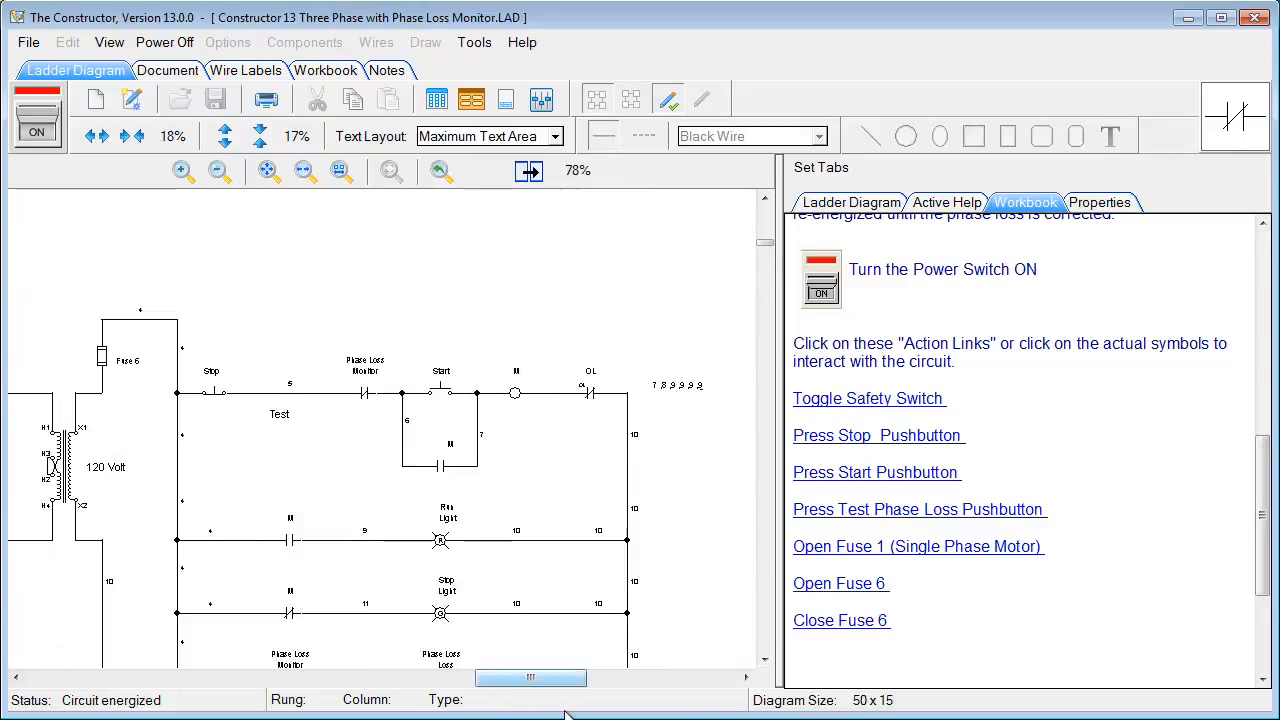
drag(514, 677, 365, 677)
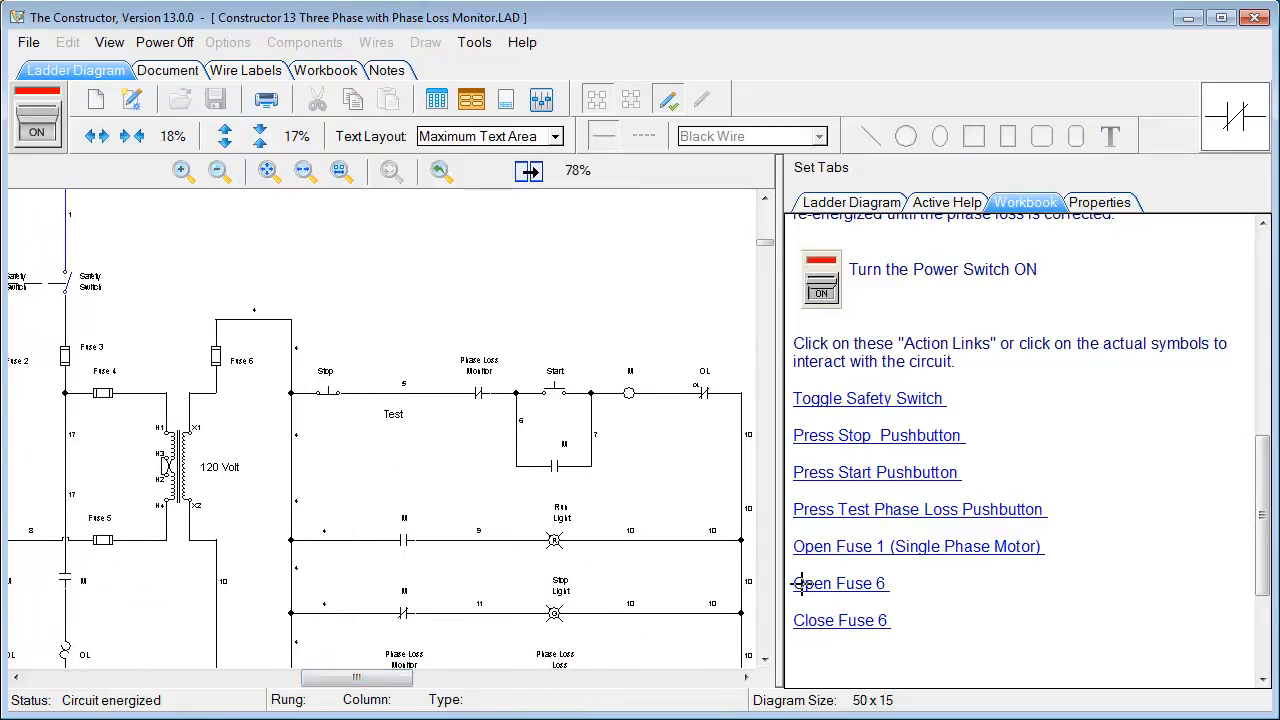
Toggle the safety switch closed and open again, then press the Start pushbutton
click(842, 413)
click(842, 413)
click(827, 480)
Switch the power off to return to design mode and show the Power Switch help
click(36, 122)
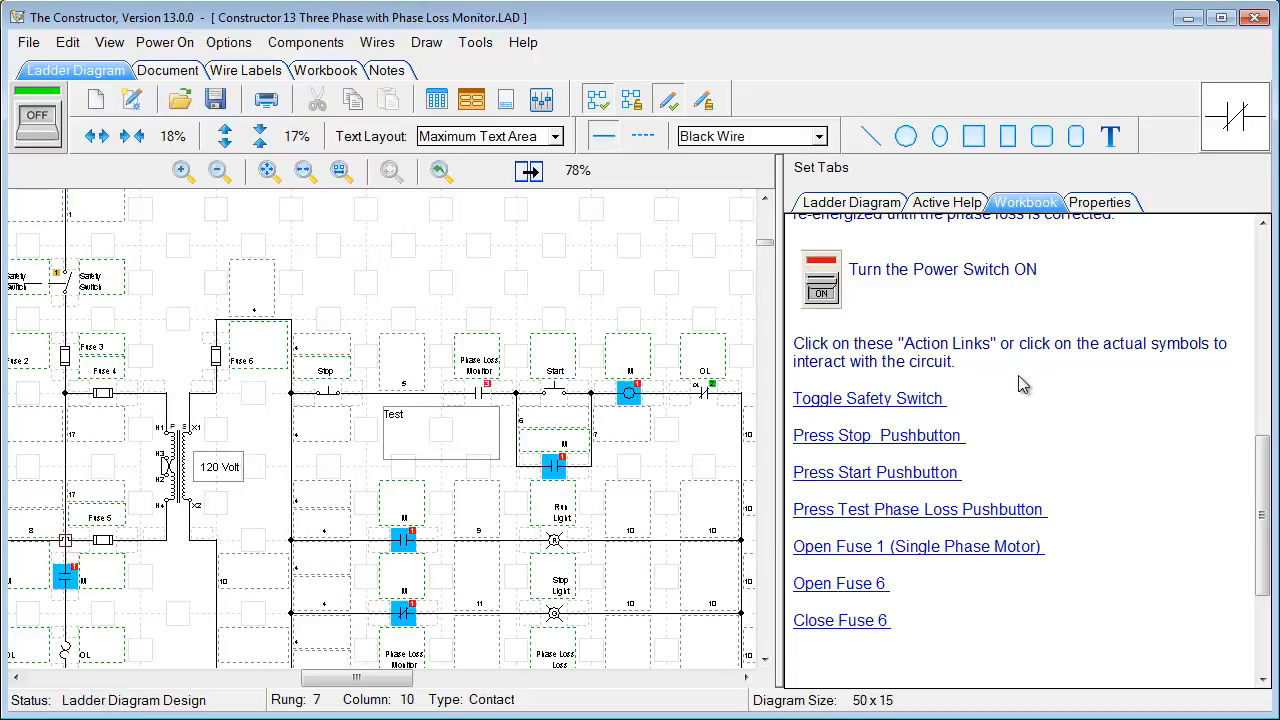
click(936, 211)
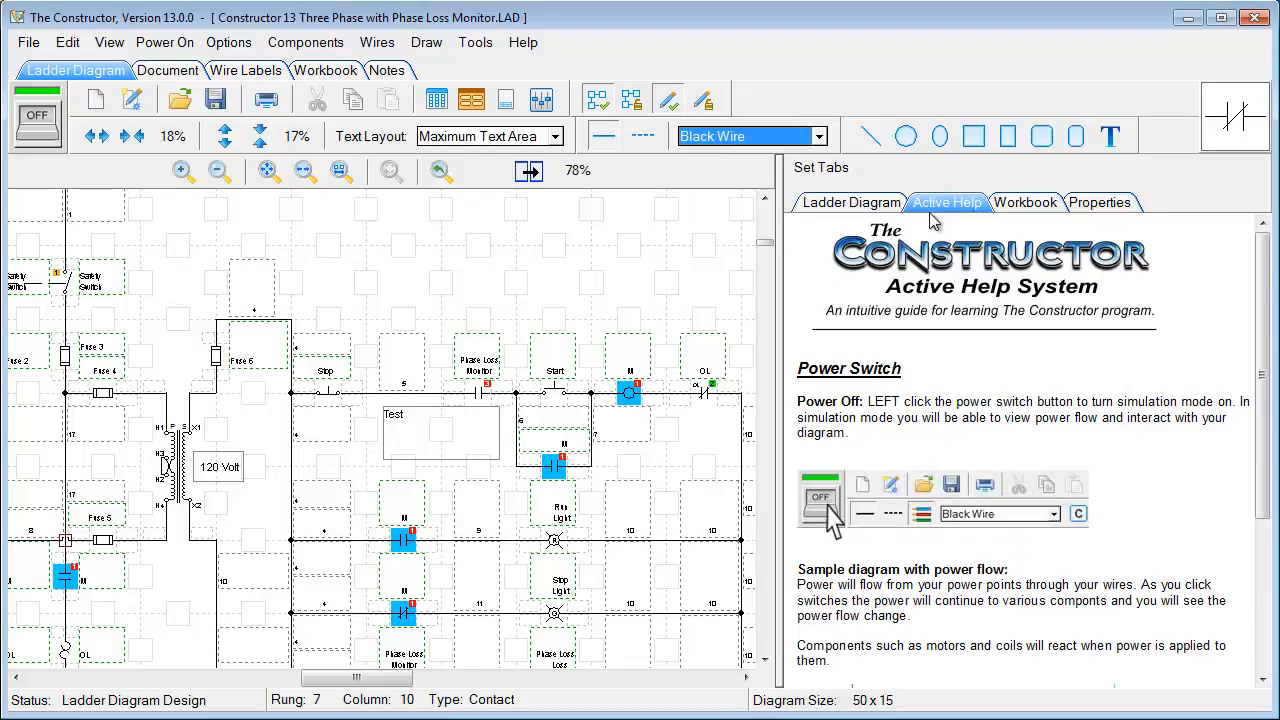
drag(355, 678, 82, 678)
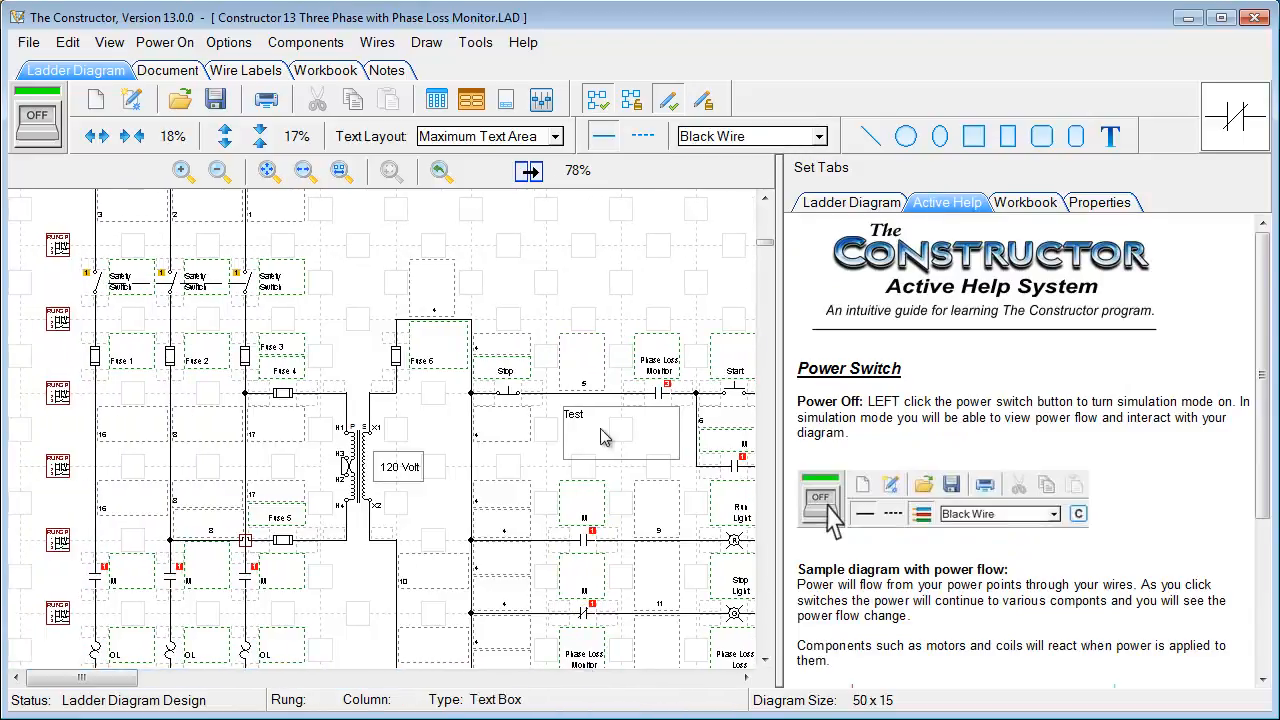
drag(765, 244, 766, 210)
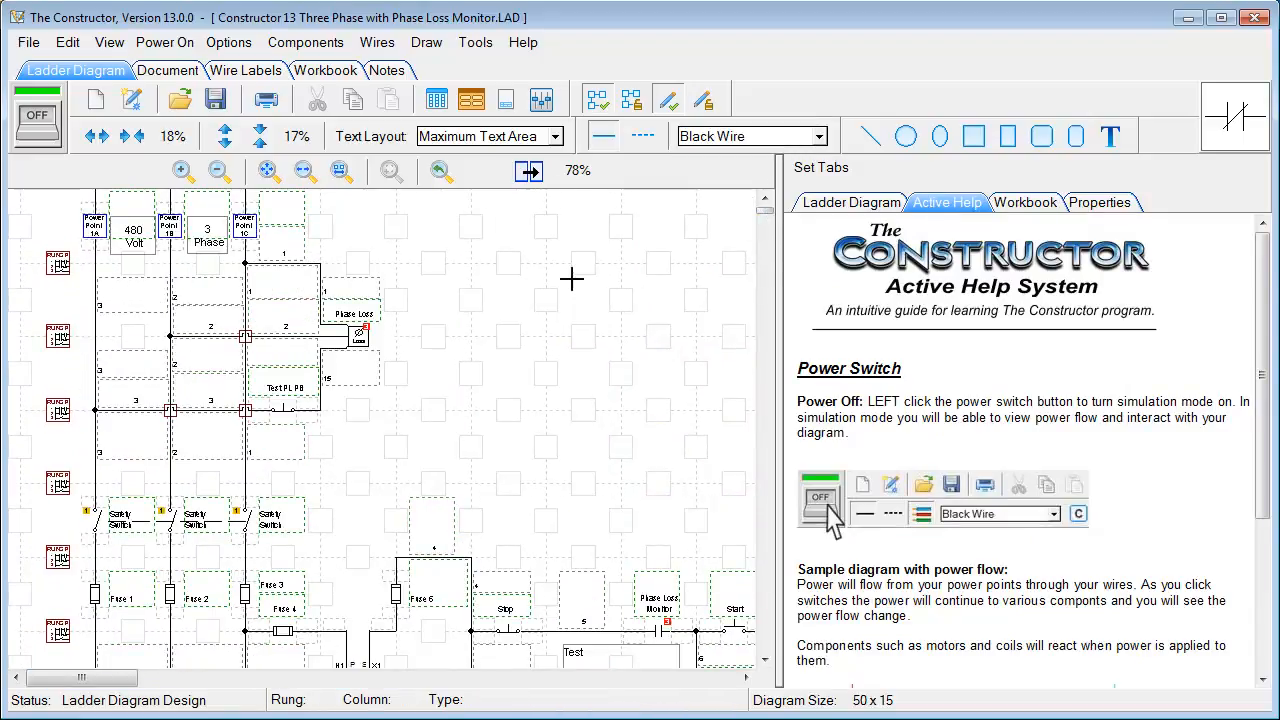
Open the Constructor 13 Alternating relays.LAD project without saving the current diagram
click(28, 42)
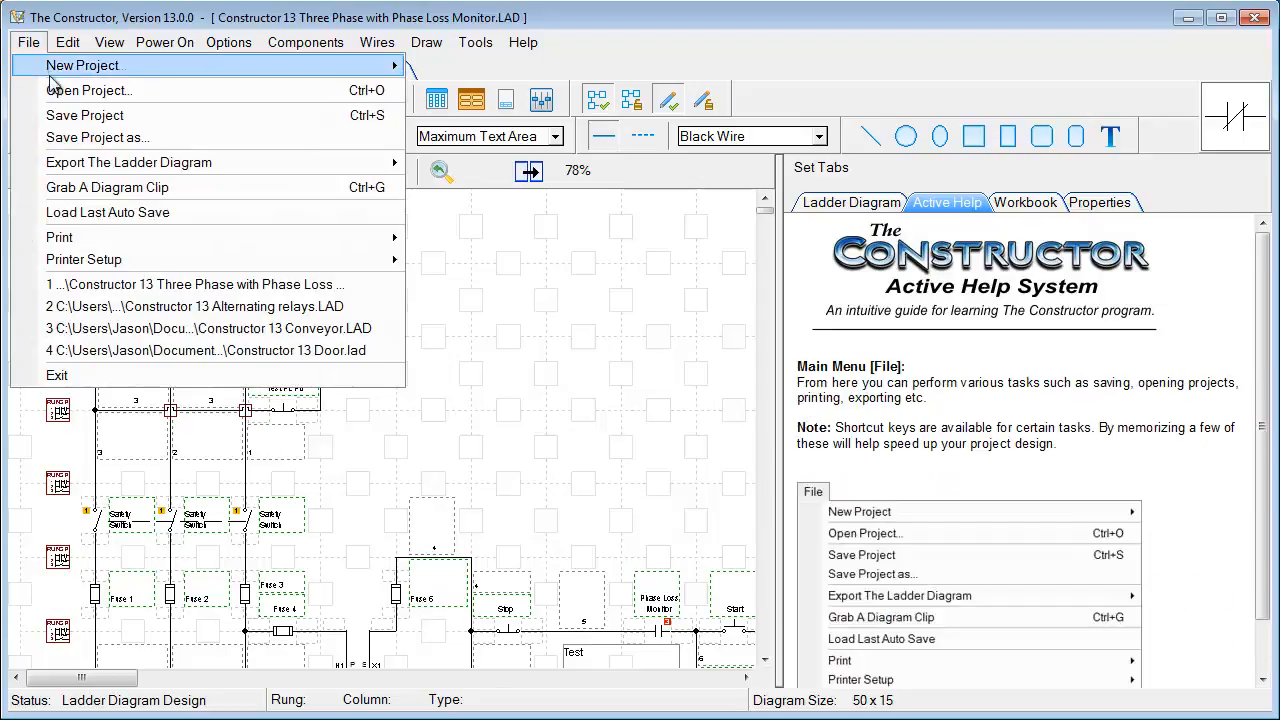
click(55, 91)
click(779, 472)
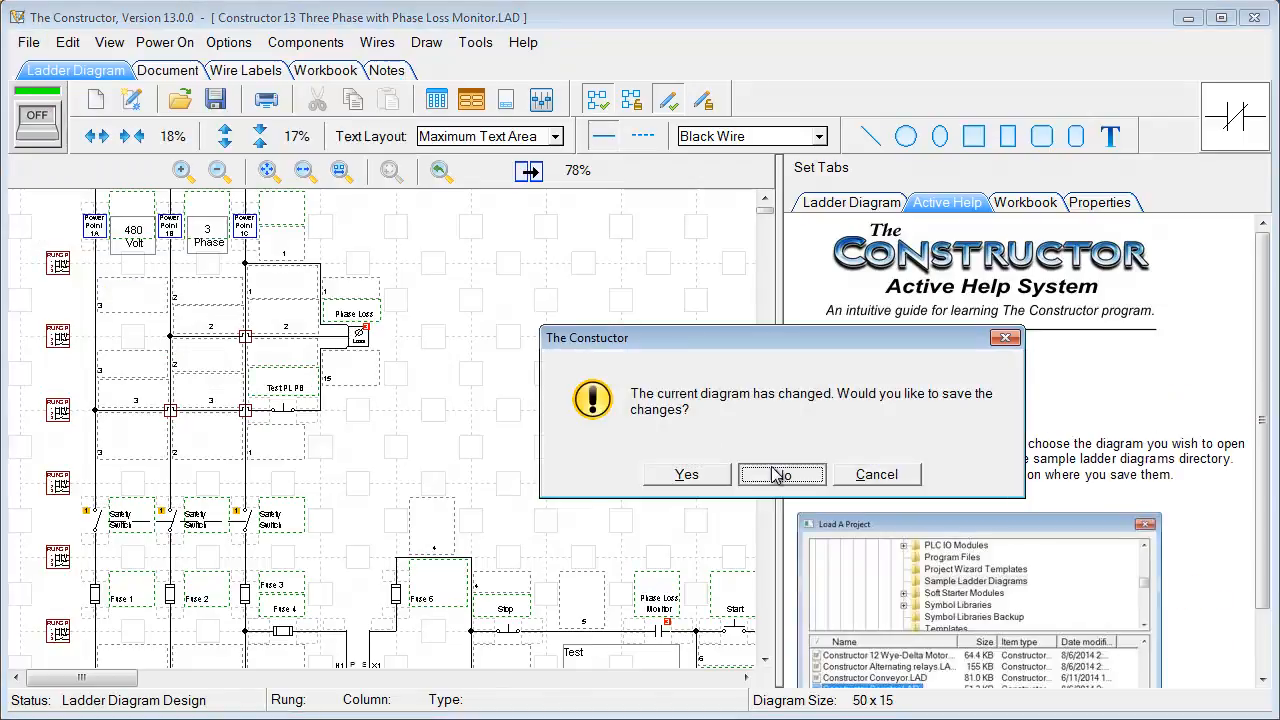
drag(648, 341, 734, 341)
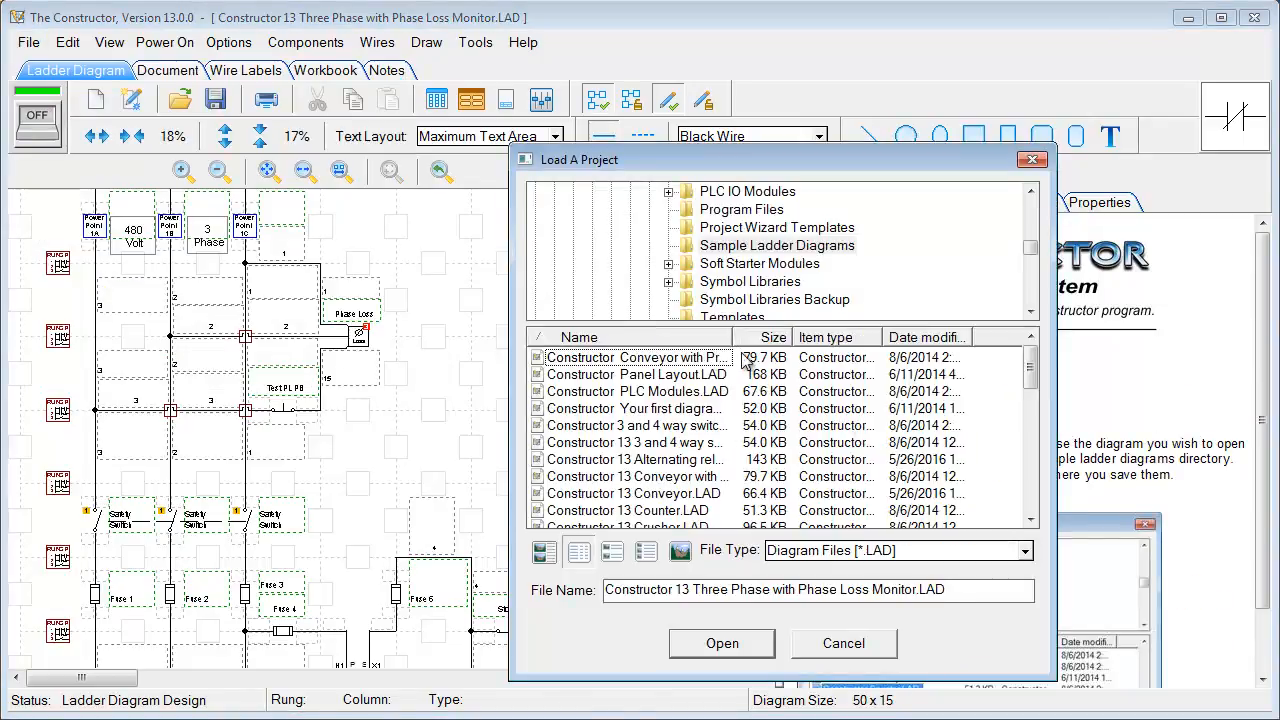
click(670, 462)
click(735, 642)
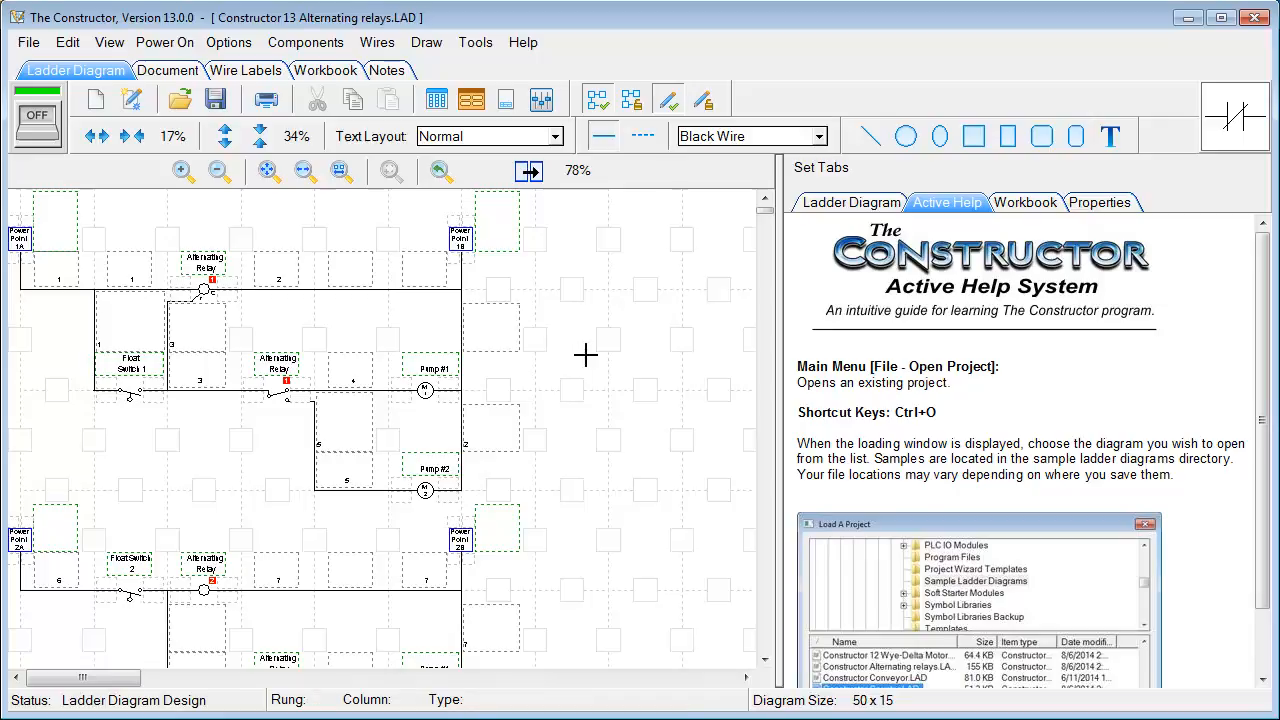
Start a New Project with Default Settings, confirming with Yes
click(28, 42)
mouse_move(47, 77)
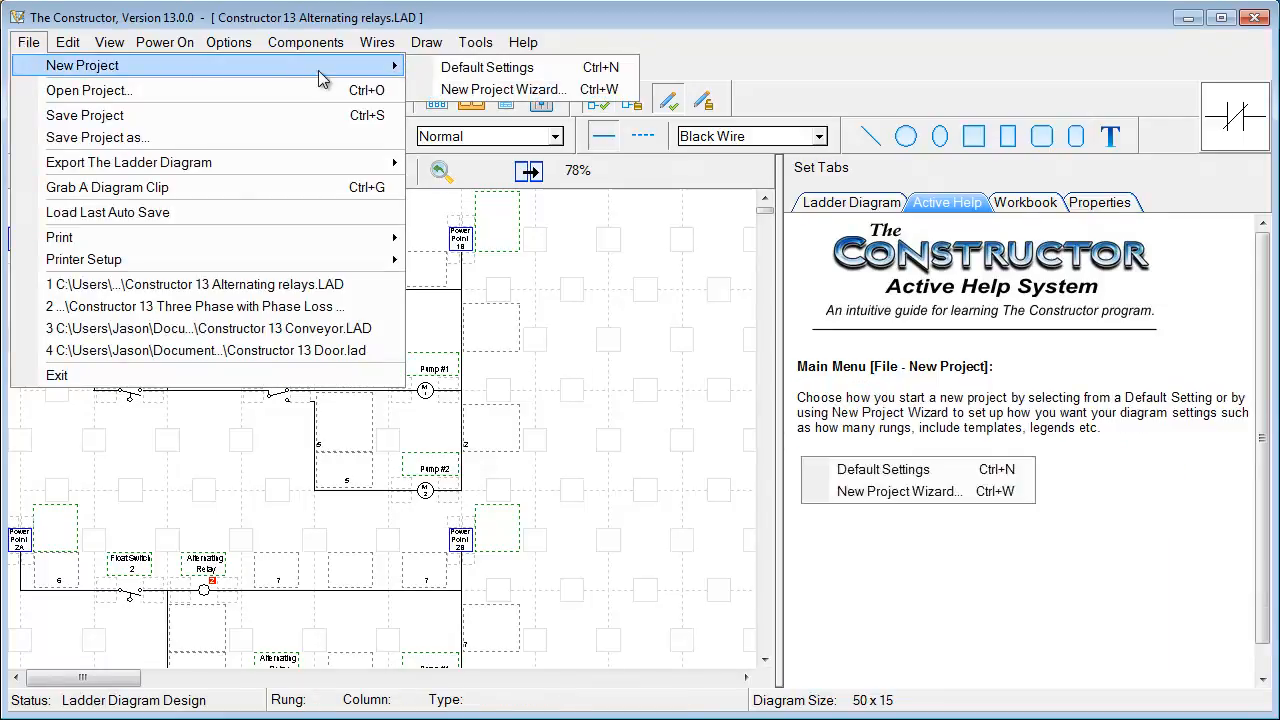
click(446, 70)
click(734, 474)
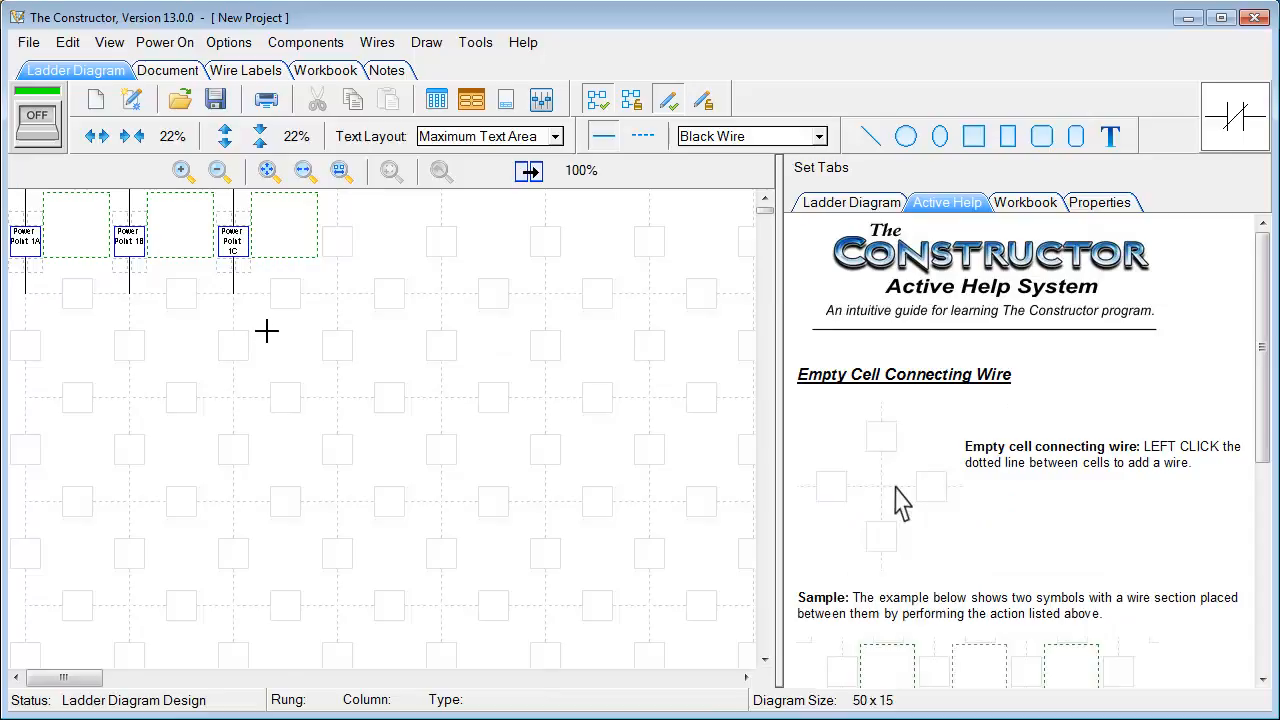
Run wires down from Power Points 1A and 1C and place a coil and switch on the first rung
click(237, 323)
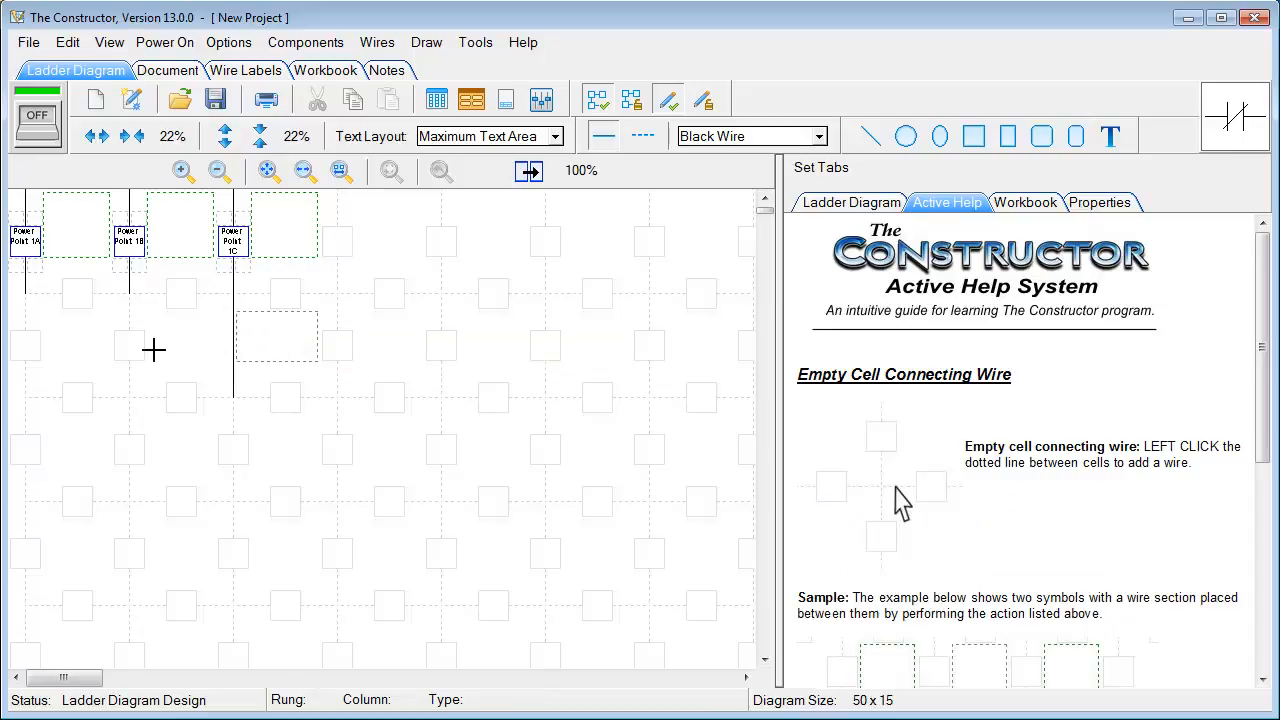
click(30, 320)
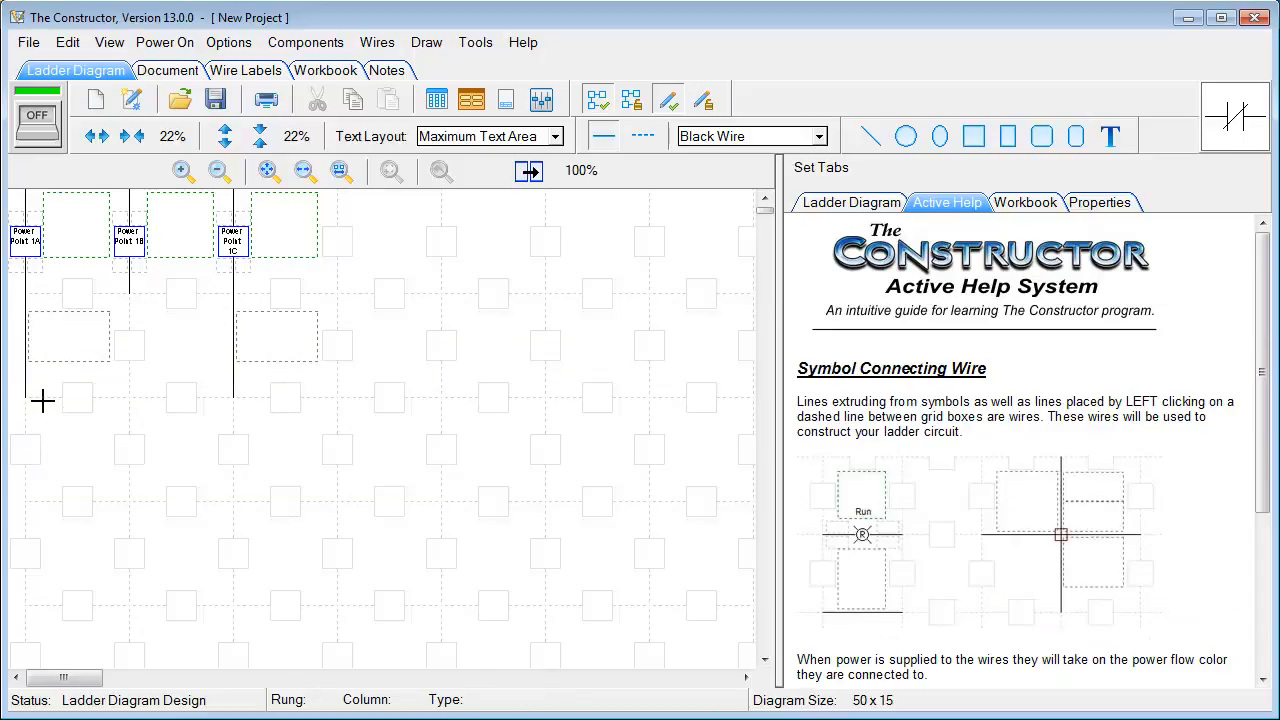
right_click(184, 407)
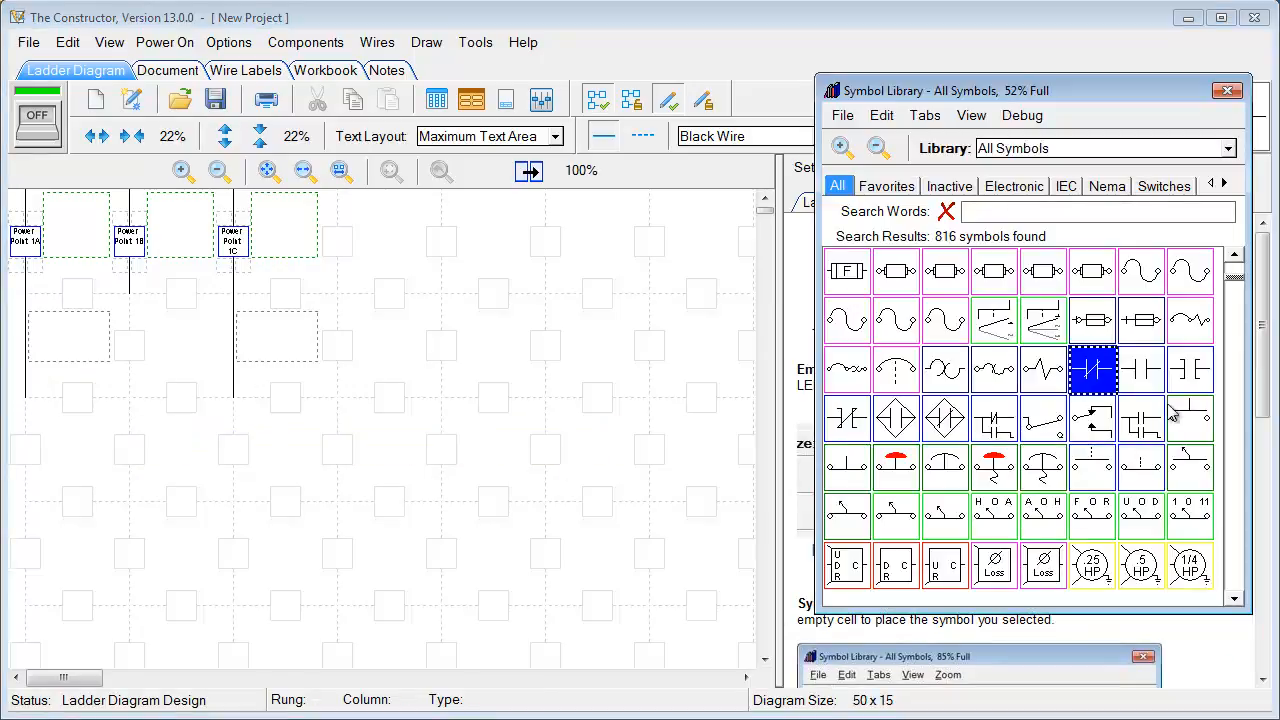
drag(1236, 277, 1230, 350)
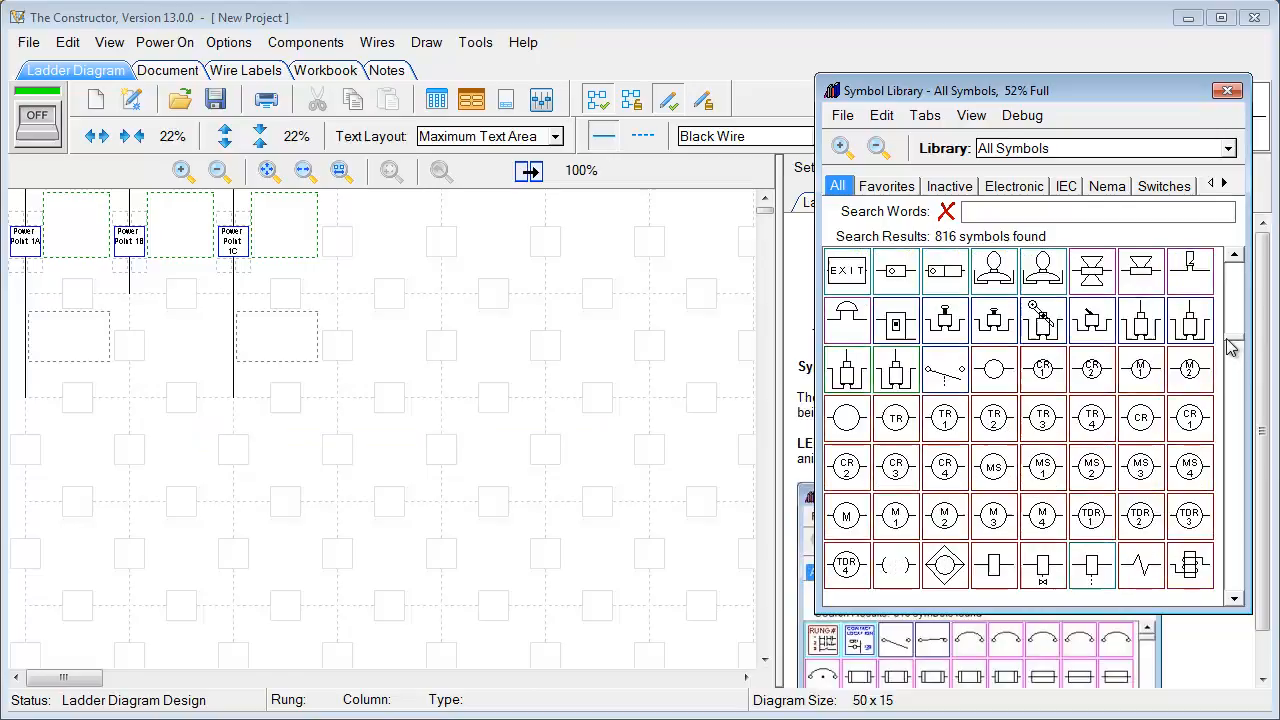
click(994, 370)
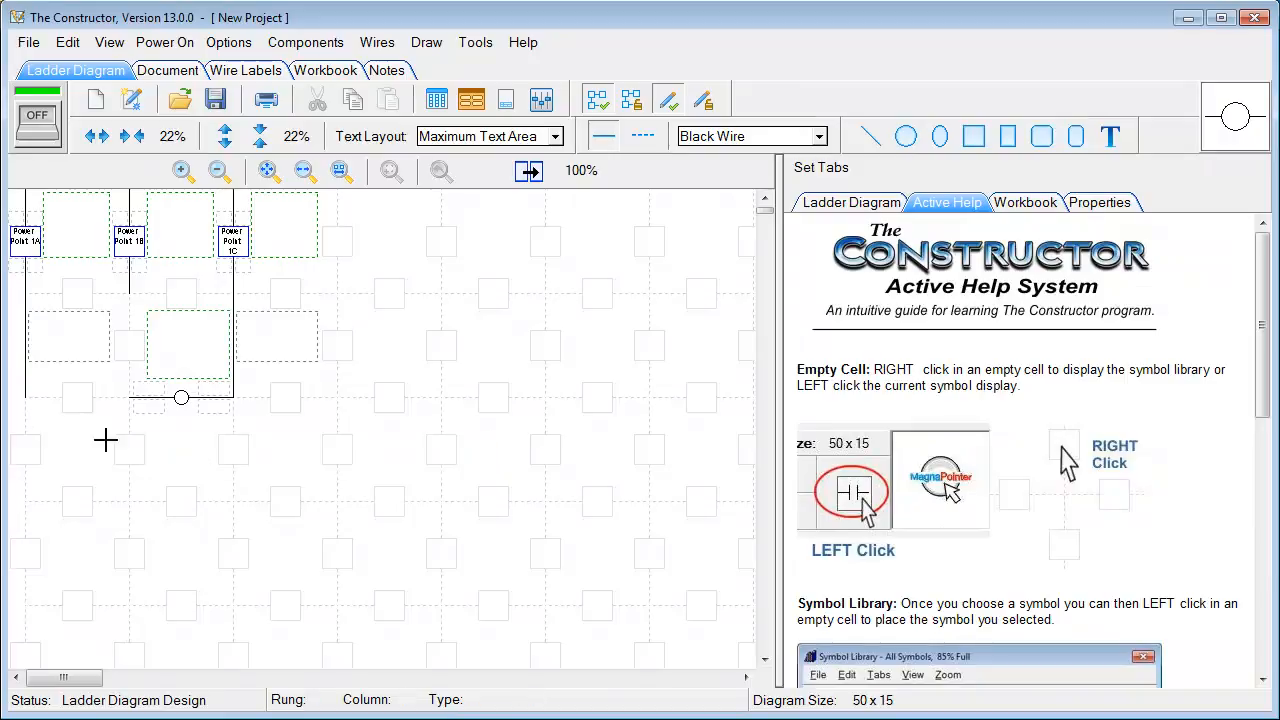
click(1228, 124)
drag(1238, 360, 1238, 280)
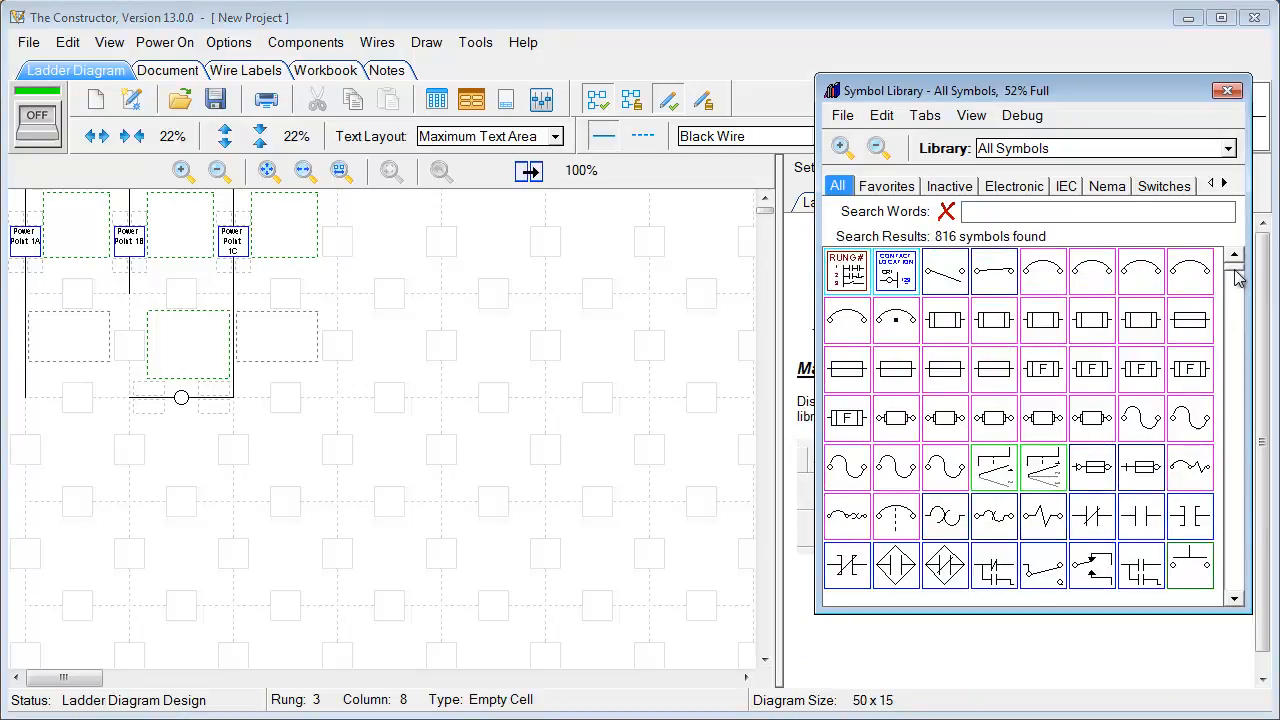
click(946, 272)
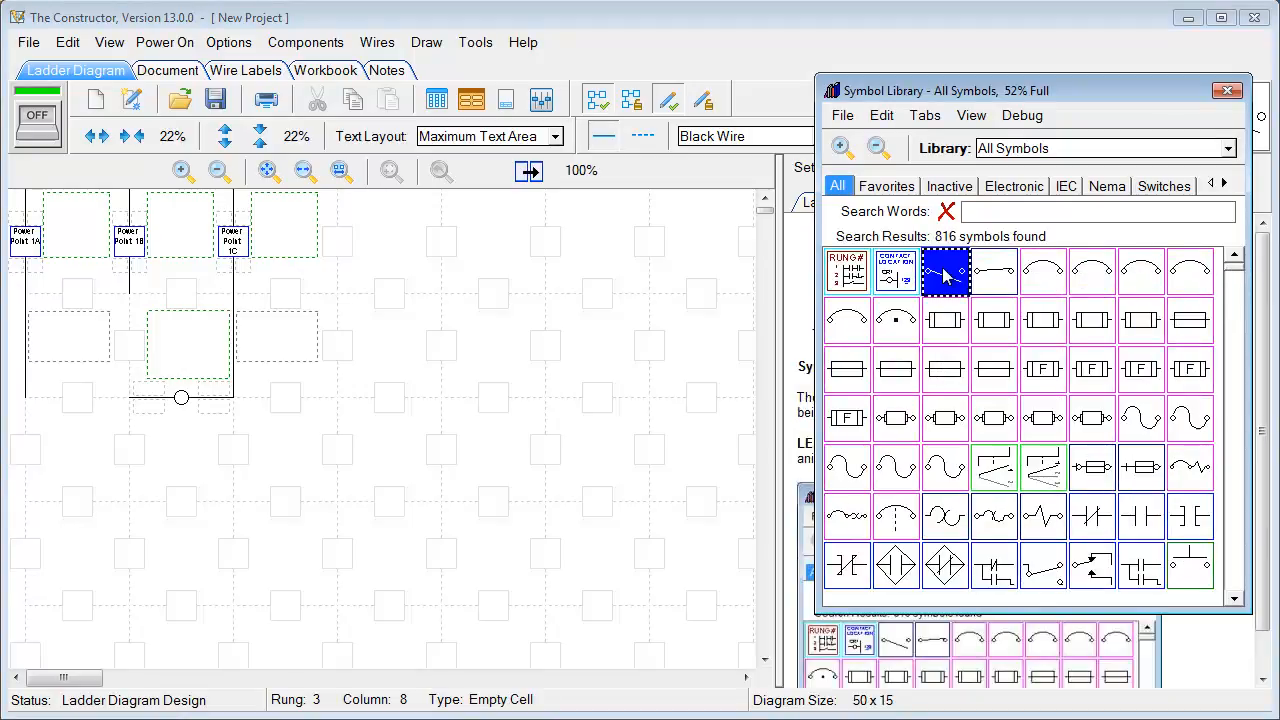
click(83, 409)
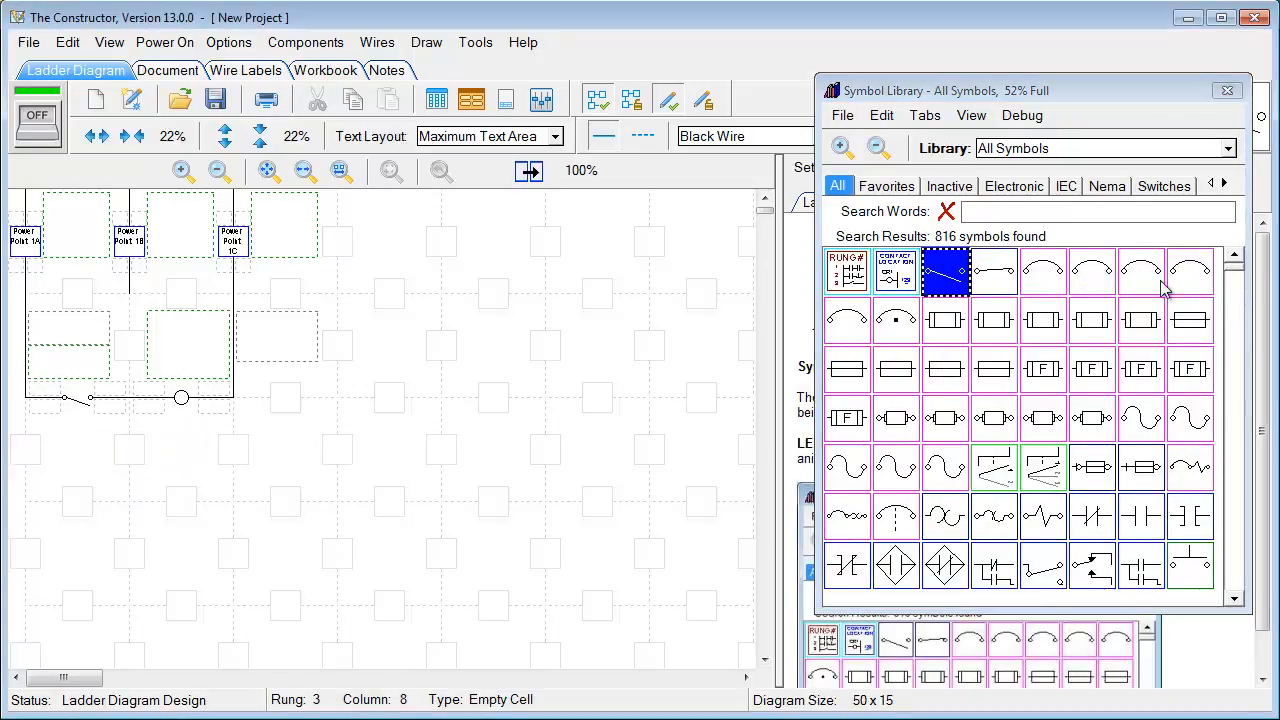
Extend both rails down and build a second rung with a normally-open contact feeding an R pilot light
click(29, 428)
click(237, 435)
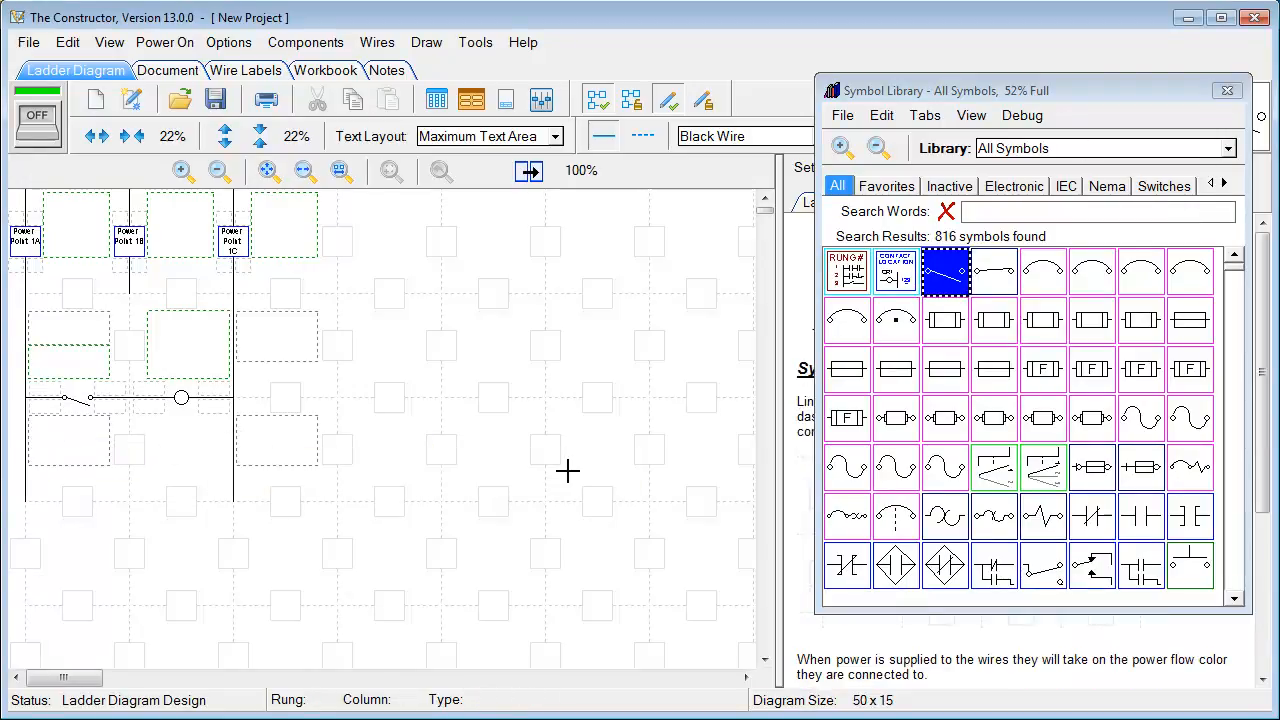
drag(1238, 278, 1238, 290)
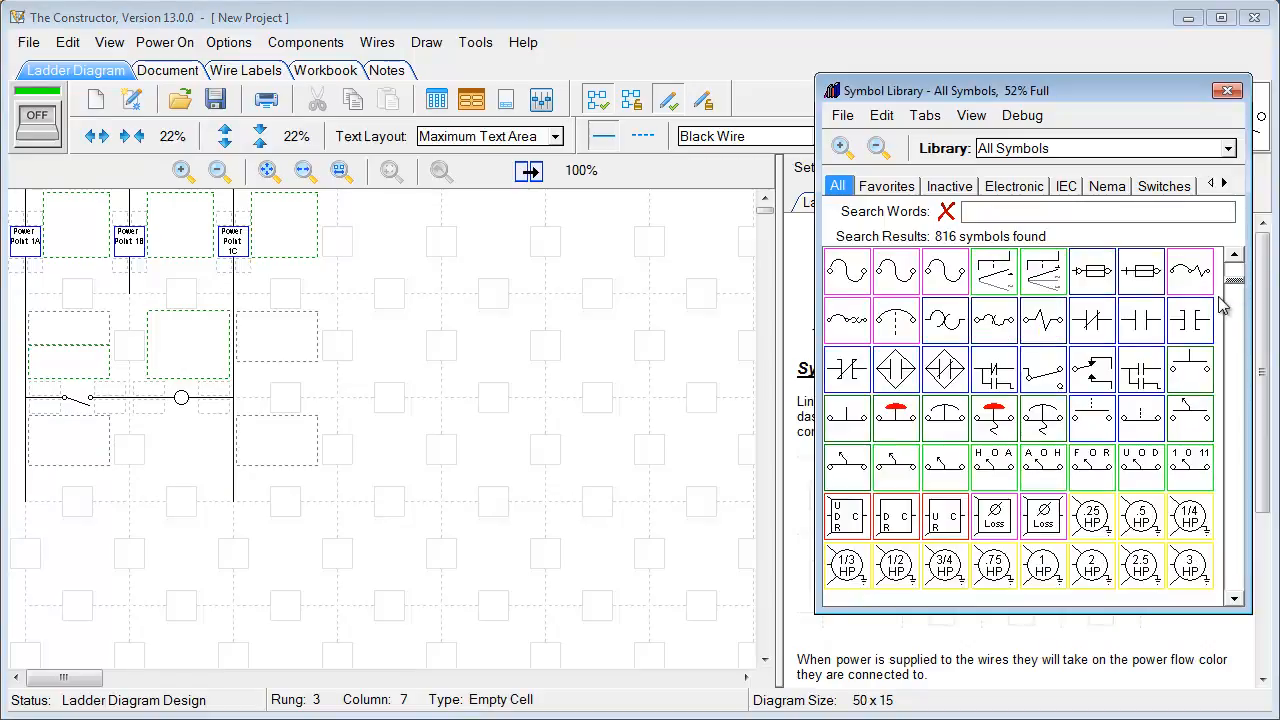
click(1148, 331)
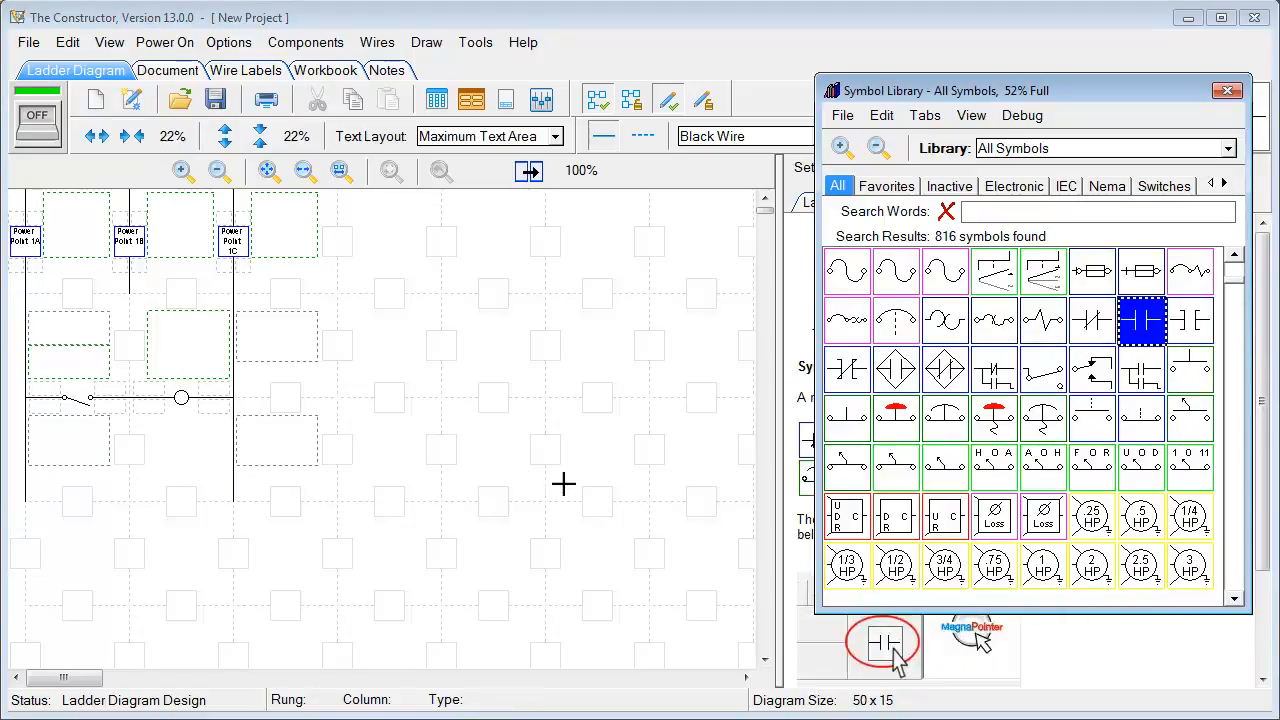
click(82, 508)
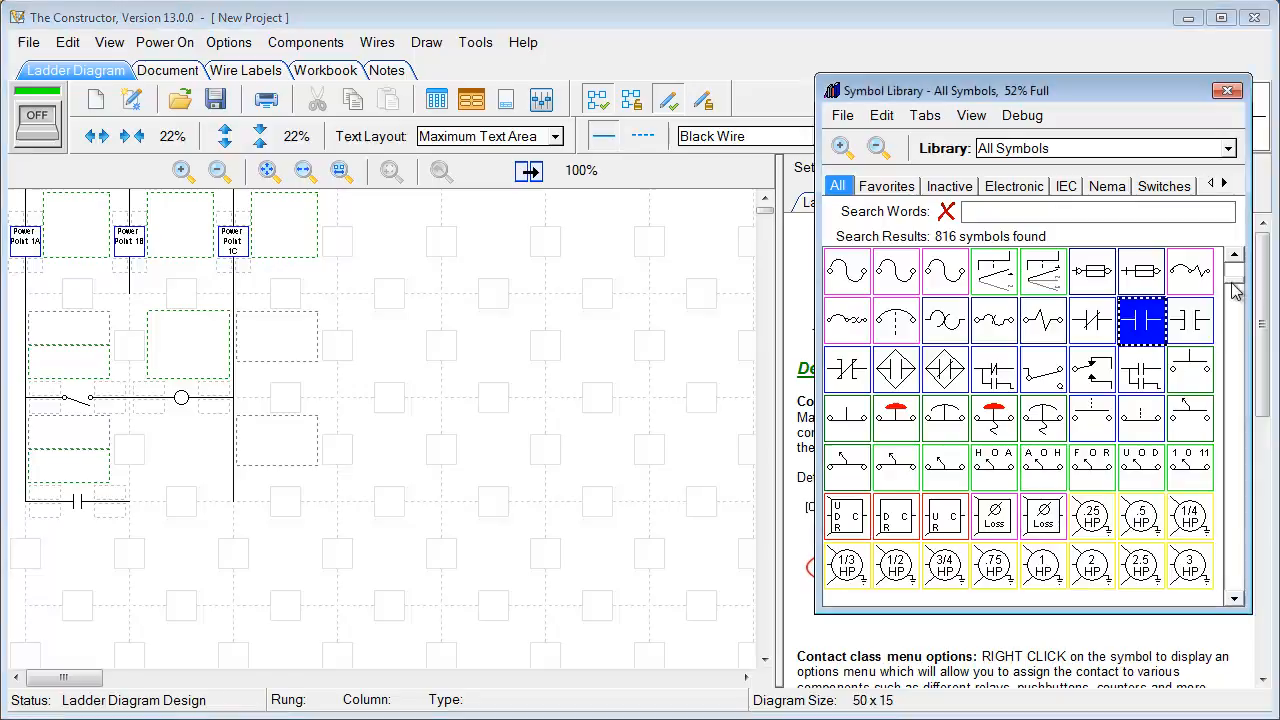
scroll(1220, 300, down, 6)
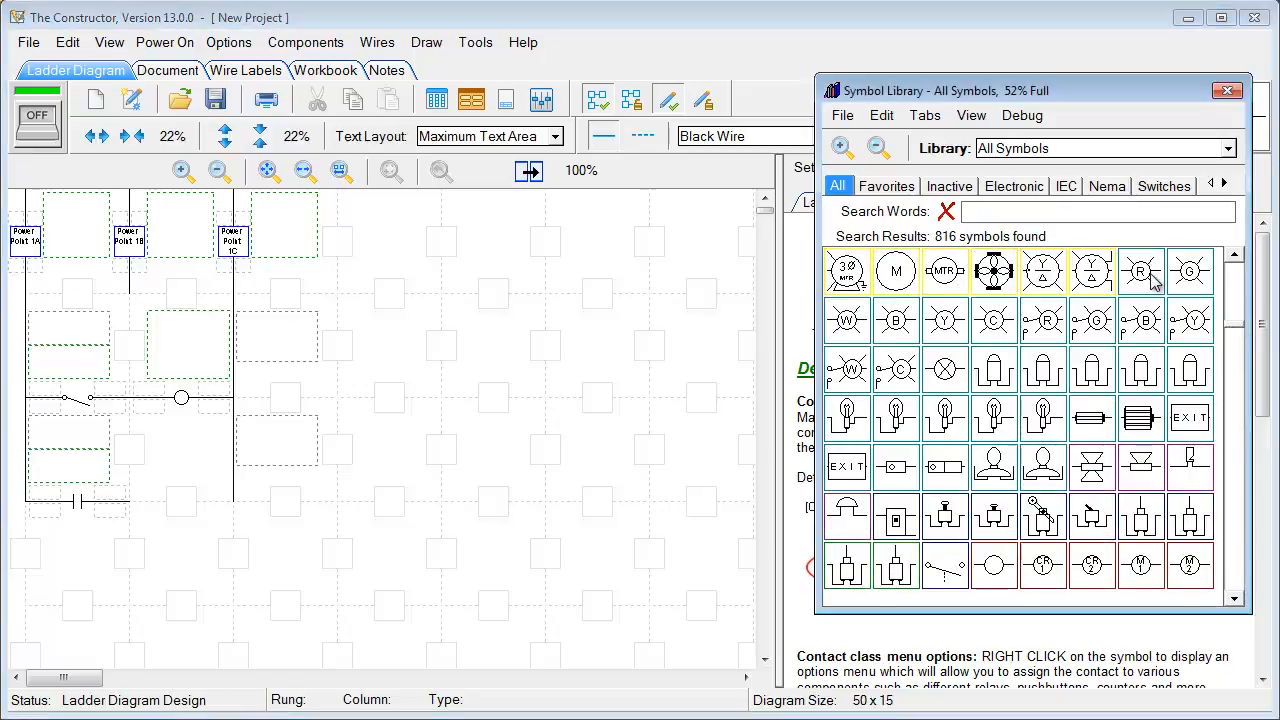
click(1141, 272)
click(186, 505)
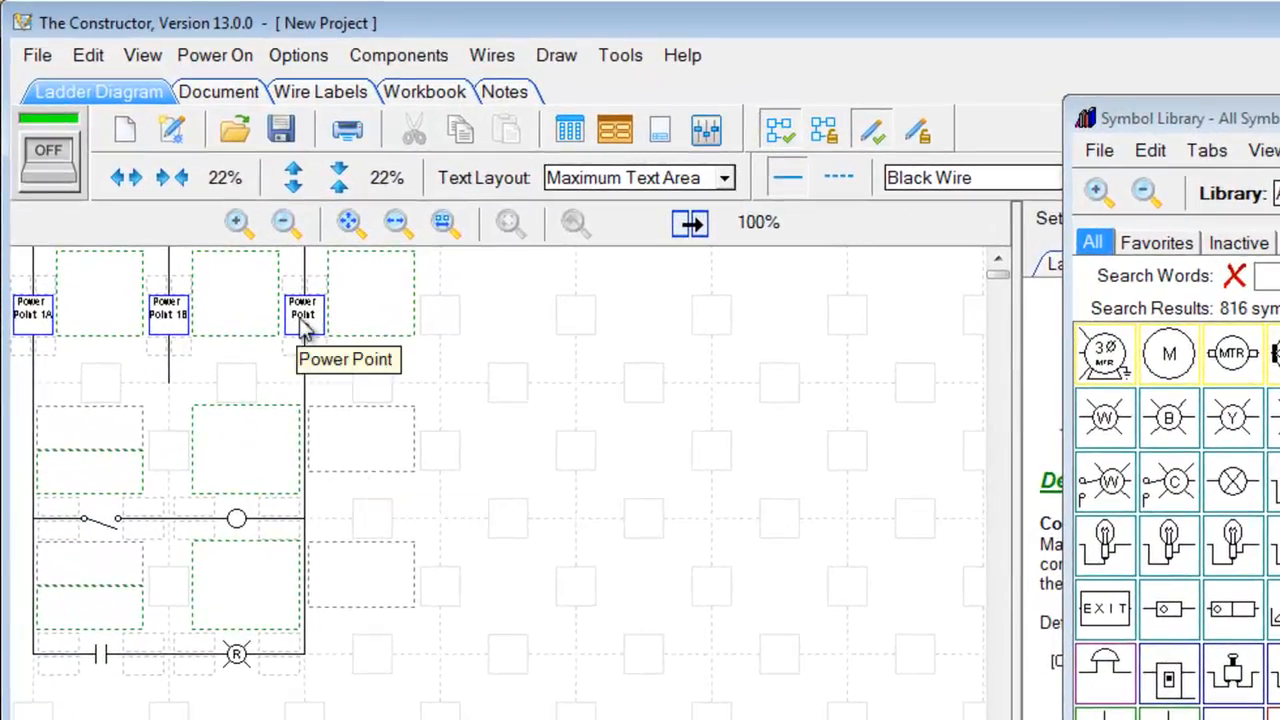
Convert the supply to Single Phase, 2 Wire and move Power Point 1B onto the right rail
right_click(304, 326)
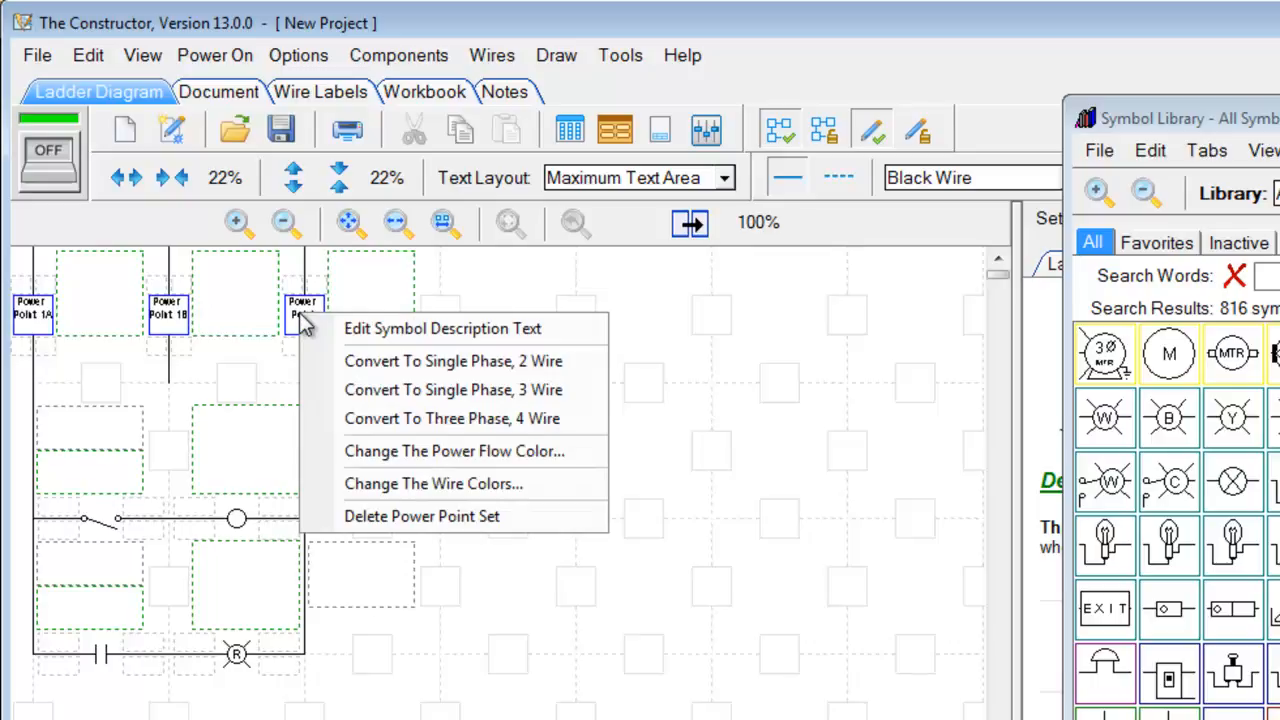
click(340, 362)
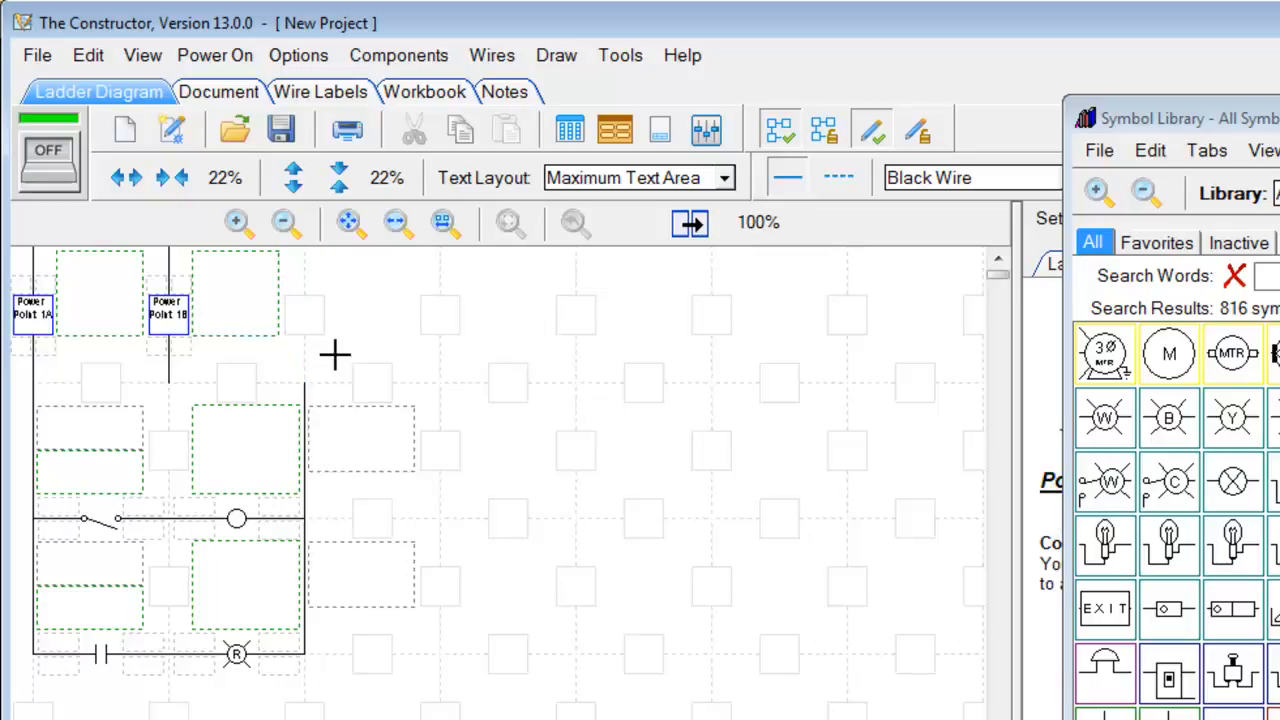
drag(168, 312, 306, 314)
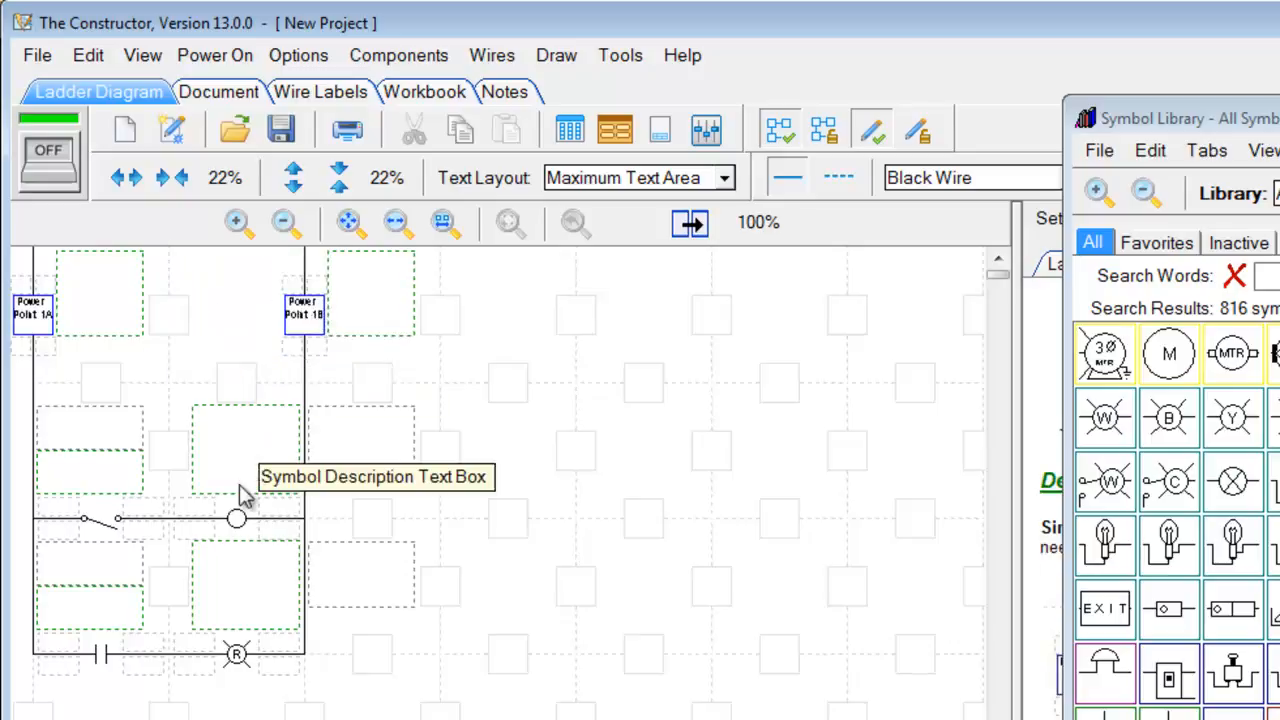
drag(234, 520, 668, 520)
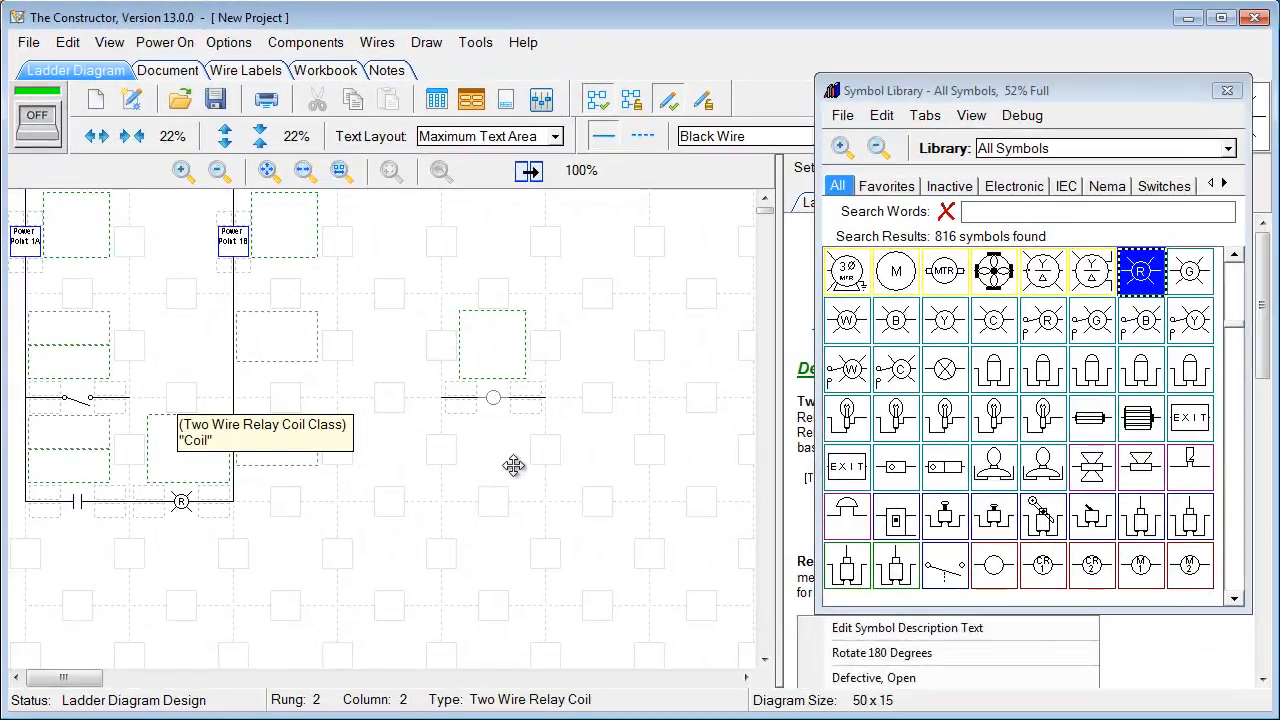
drag(513, 465, 181, 399)
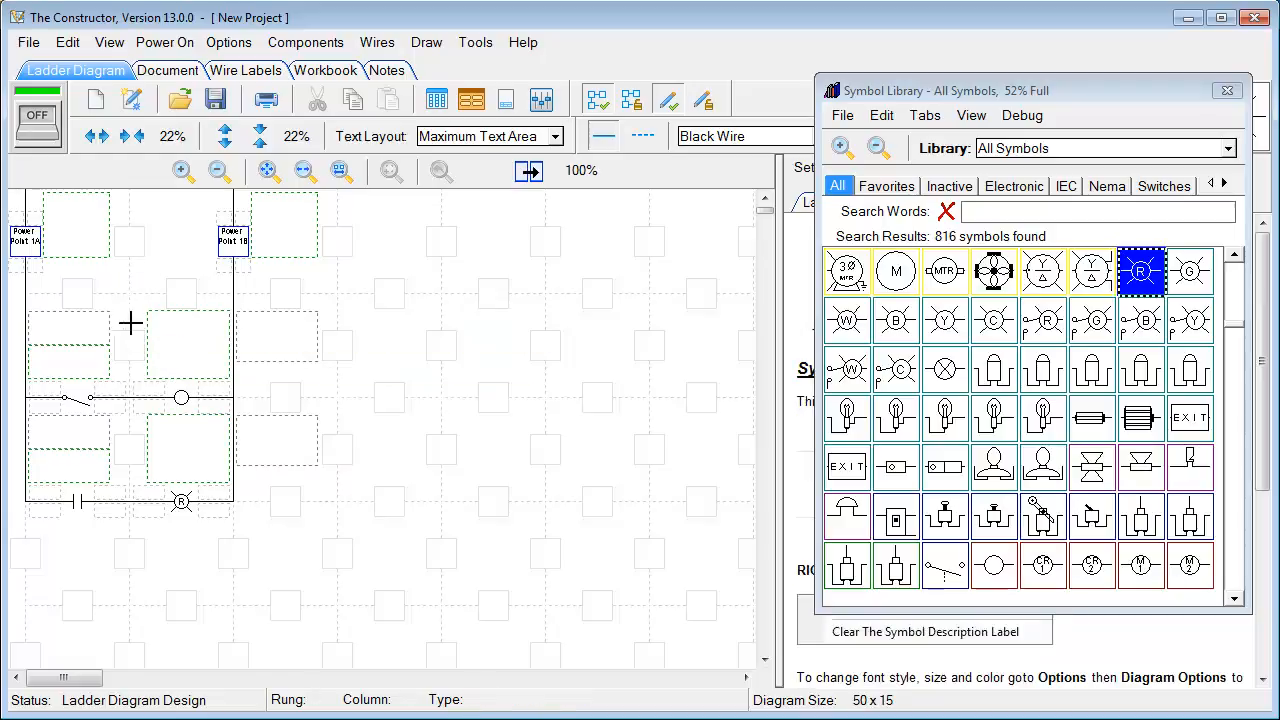
Give the top-rung relay coil the description CR1, then zoom in on the bottom rung's contact
drag(229, 518, 202, 414)
click(381, 264)
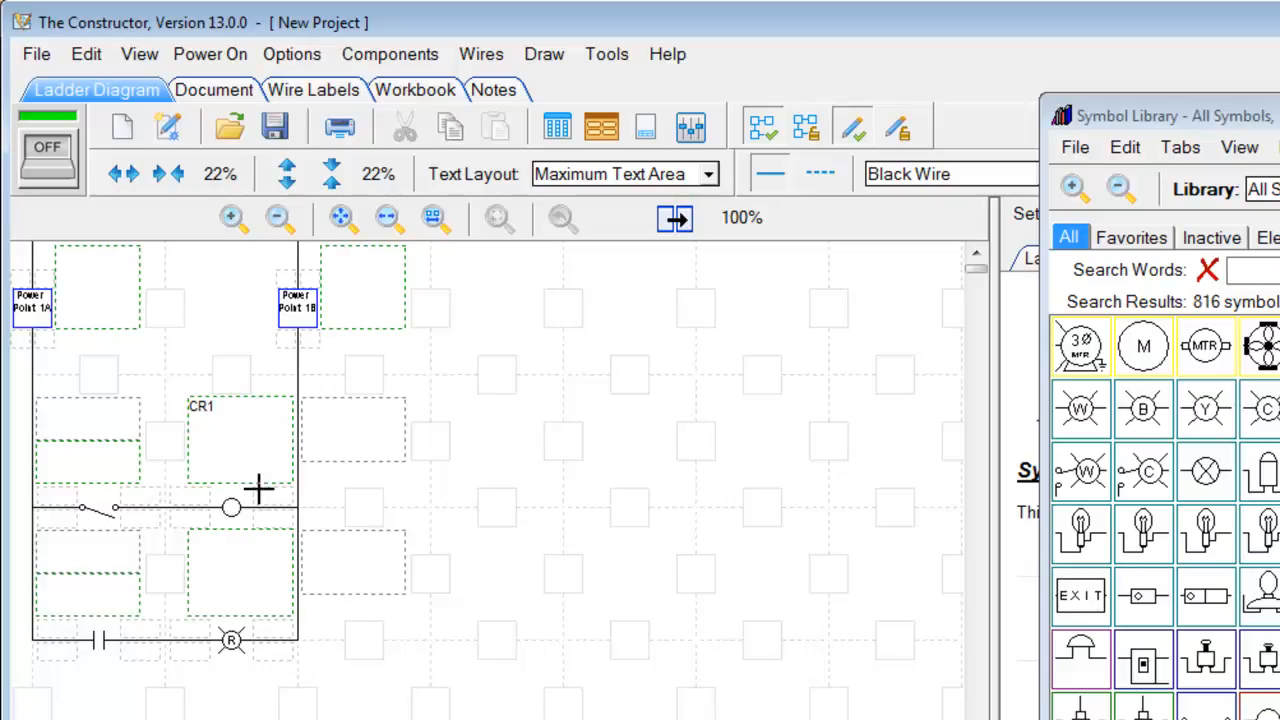
click(200, 505)
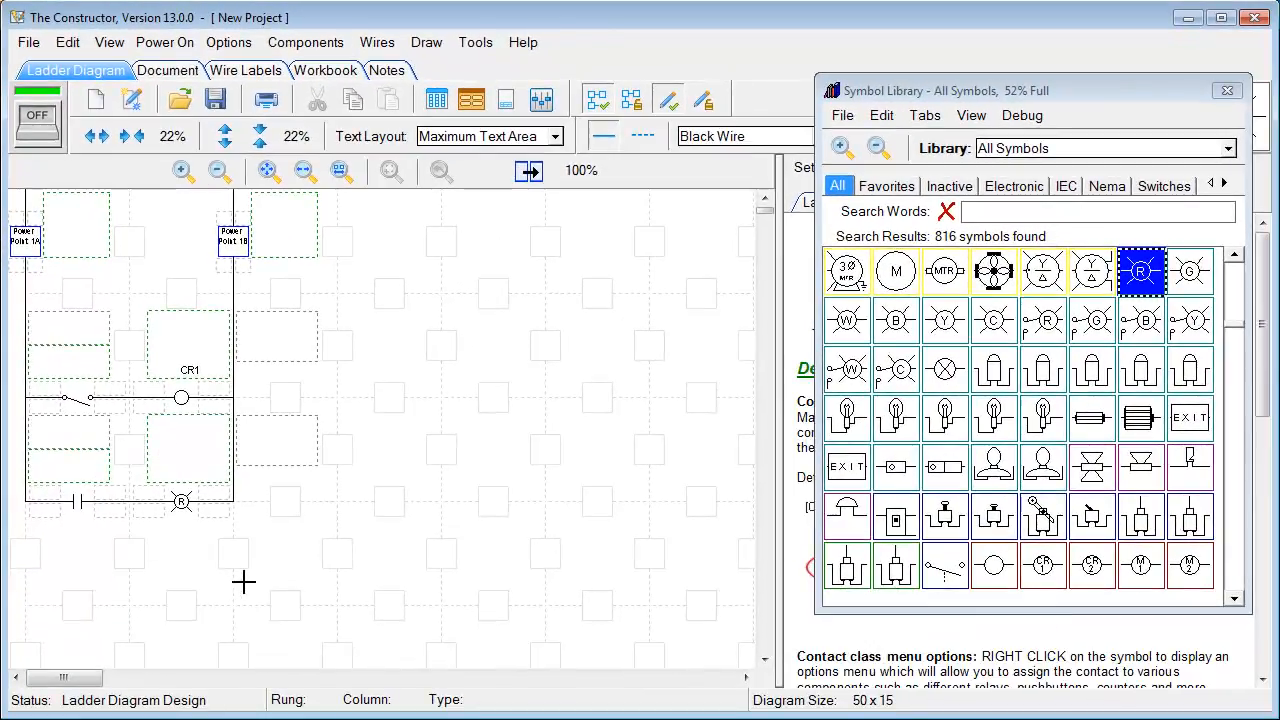
drag(257, 583, 20, 343)
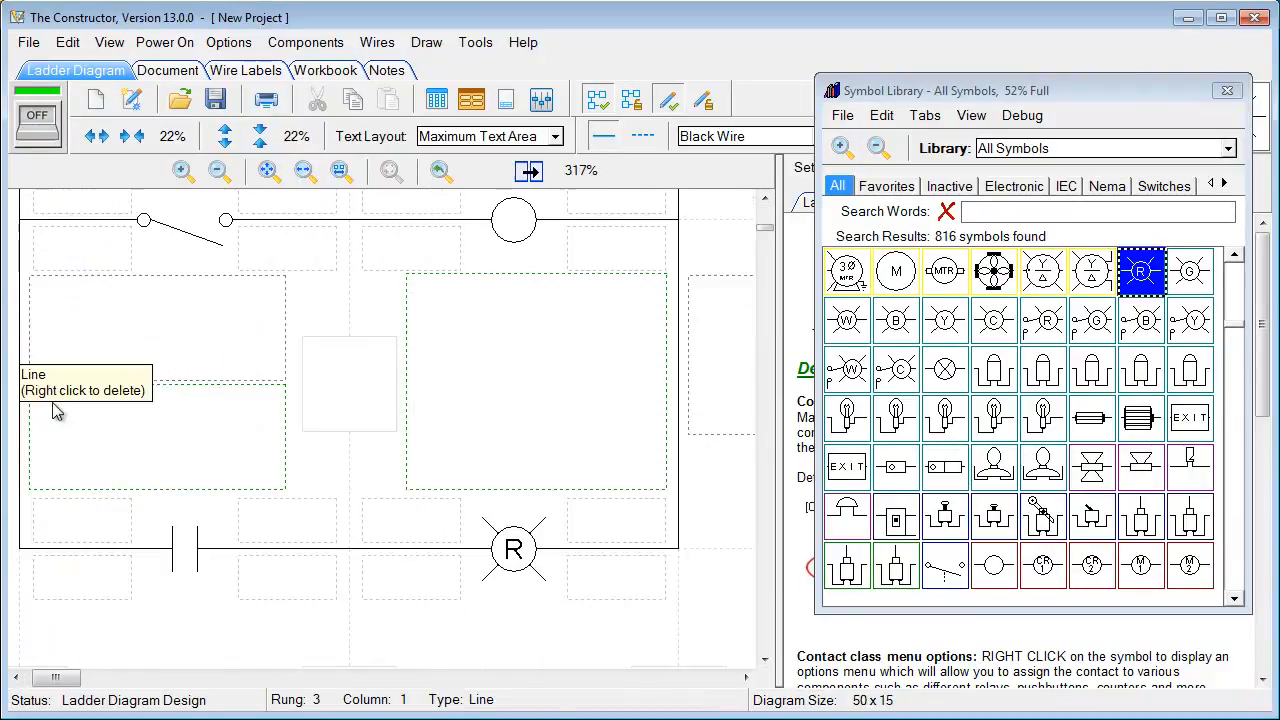
Assign the bottom-rung contact to relay CR1 from the Standard Relays list
right_click(178, 555)
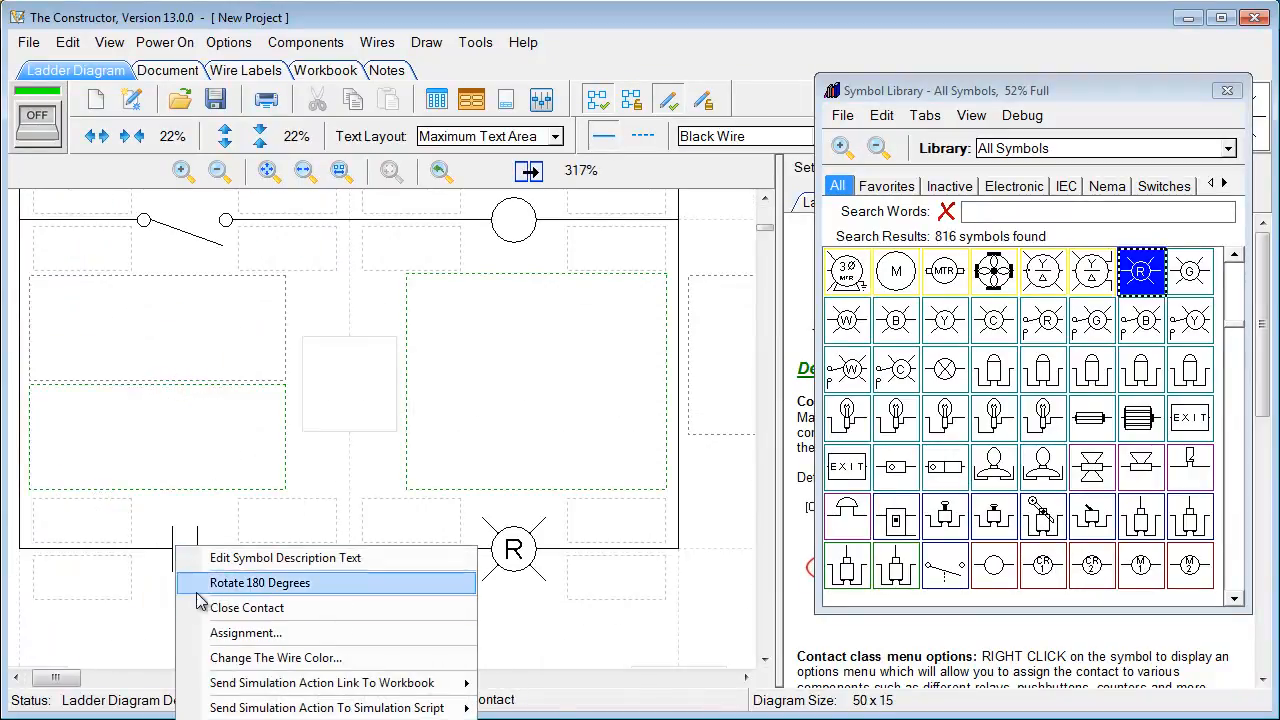
click(220, 633)
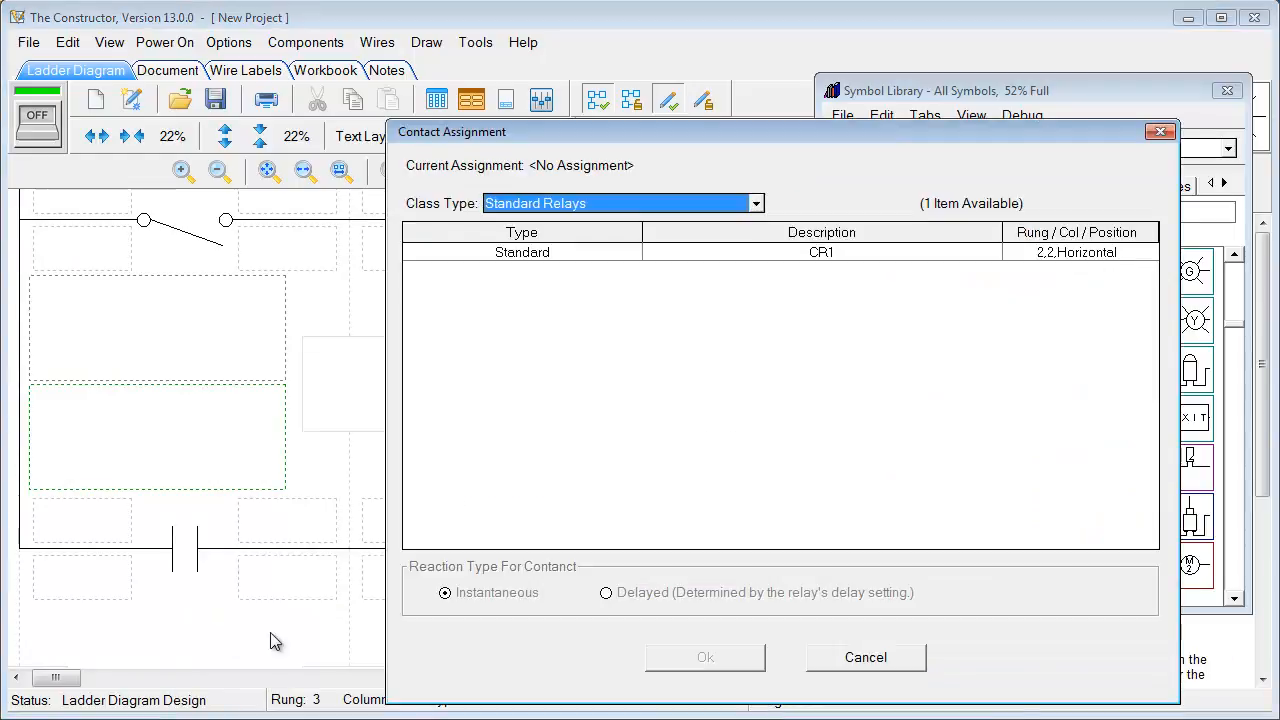
drag(578, 126, 595, 86)
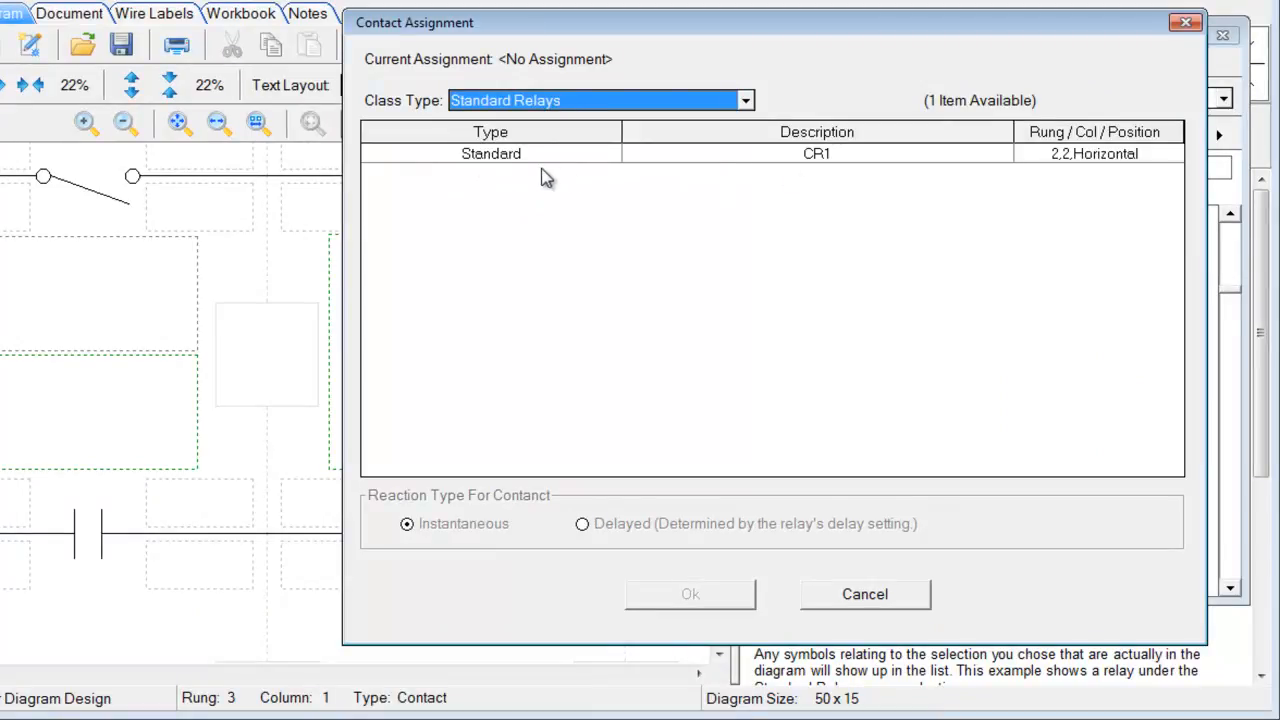
click(505, 166)
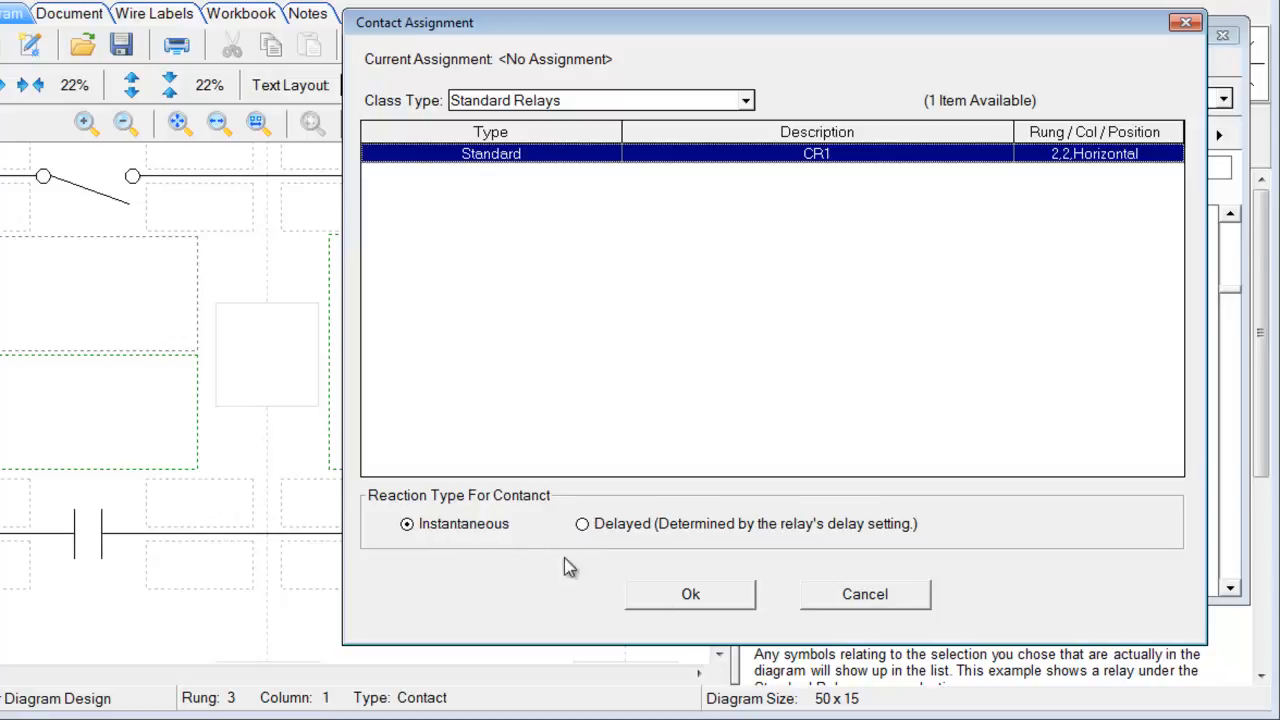
click(658, 592)
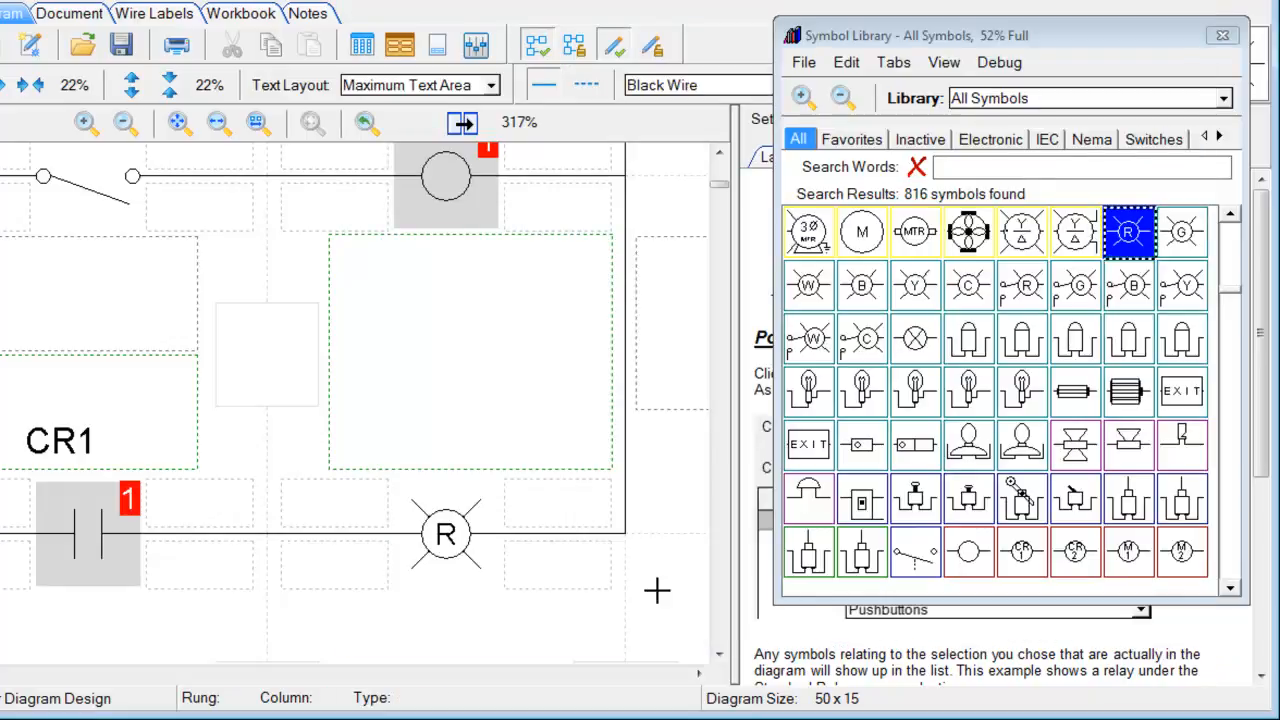
Zoom out to 137% so the whole CR1 ladder fits, then switch simulation on
scroll(722, 190, up, 1)
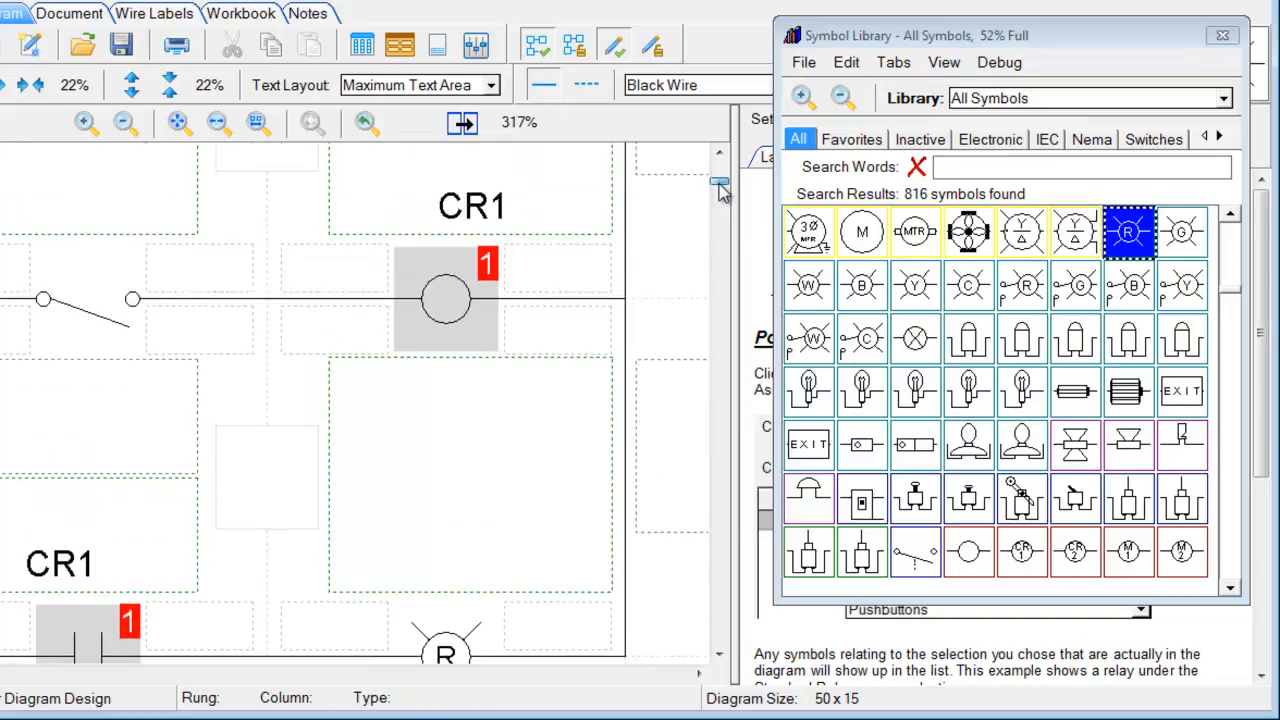
drag(719, 185, 719, 187)
mouse_move(98, 595)
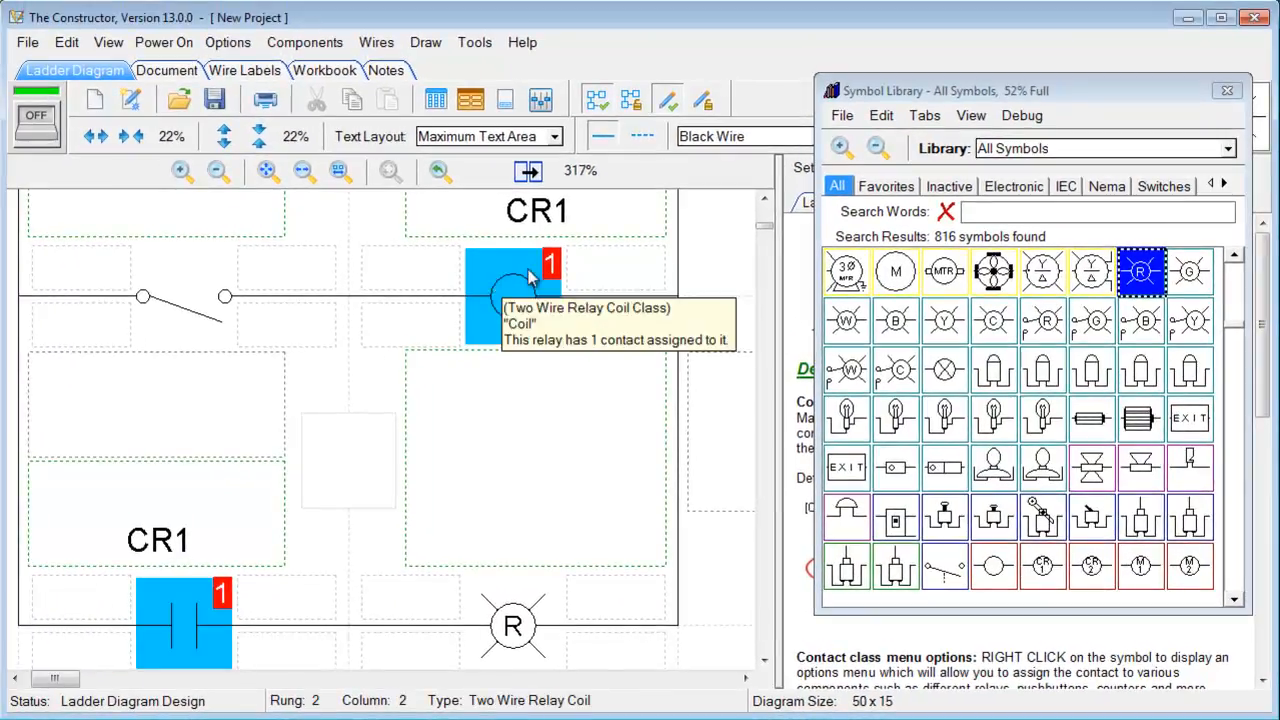
click(218, 171)
click(218, 171)
click(218, 171)
click(218, 171)
click(218, 171)
drag(765, 220, 765, 214)
click(218, 171)
click(218, 171)
click(218, 171)
click(33, 133)
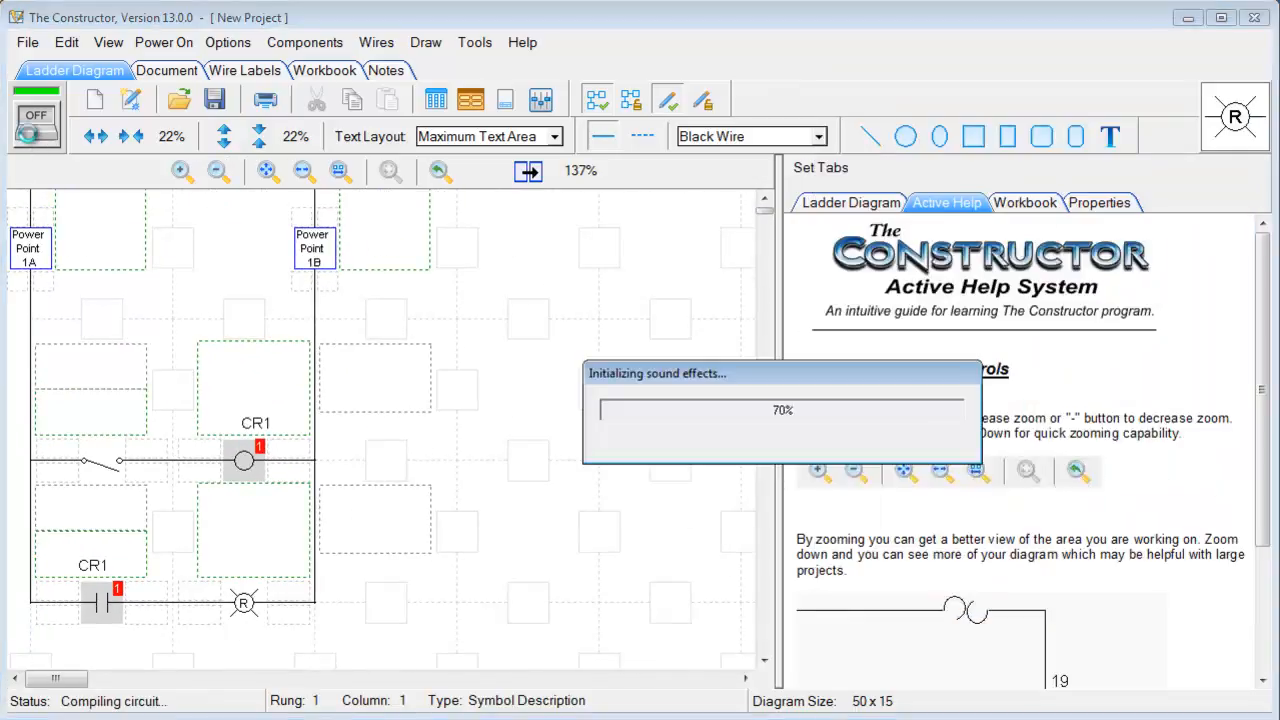
Toggle the rung 1 switch repeatedly to energize CR1 and the red lamp, then stop simulating
mouse_move(100, 457)
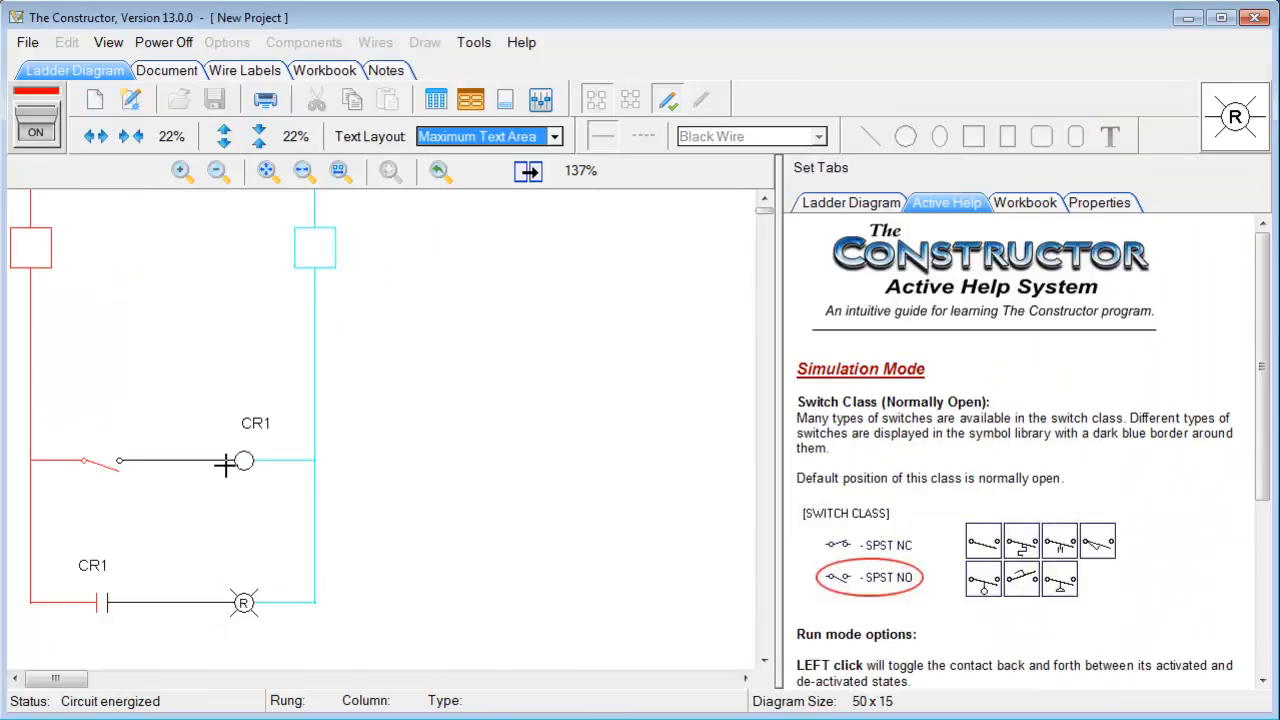
click(98, 461)
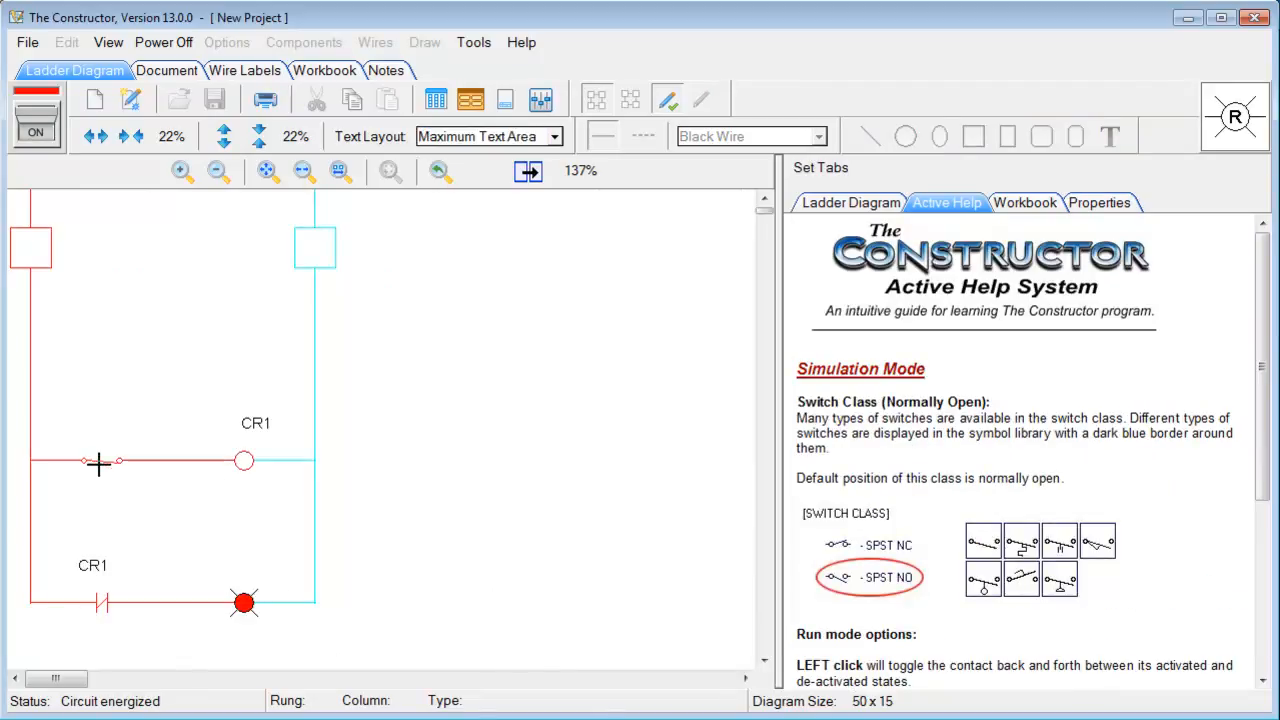
mouse_move(238, 603)
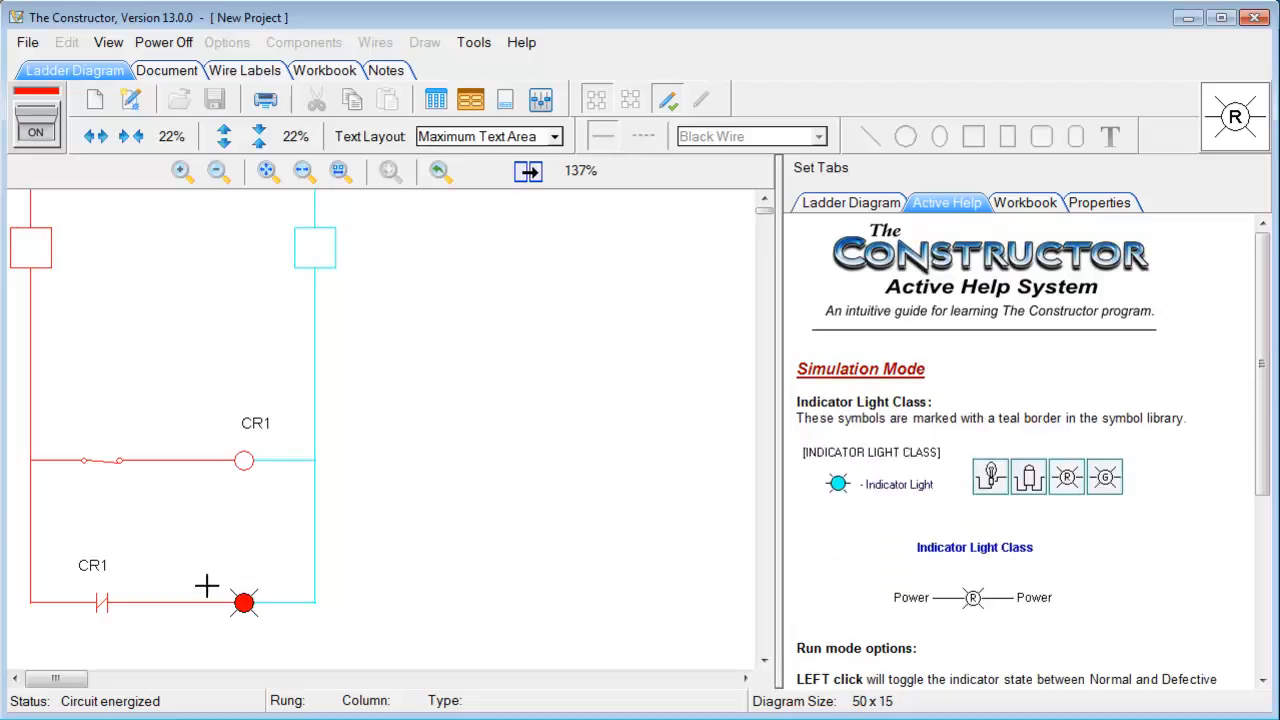
click(98, 461)
click(98, 461)
click(98, 461)
click(97, 461)
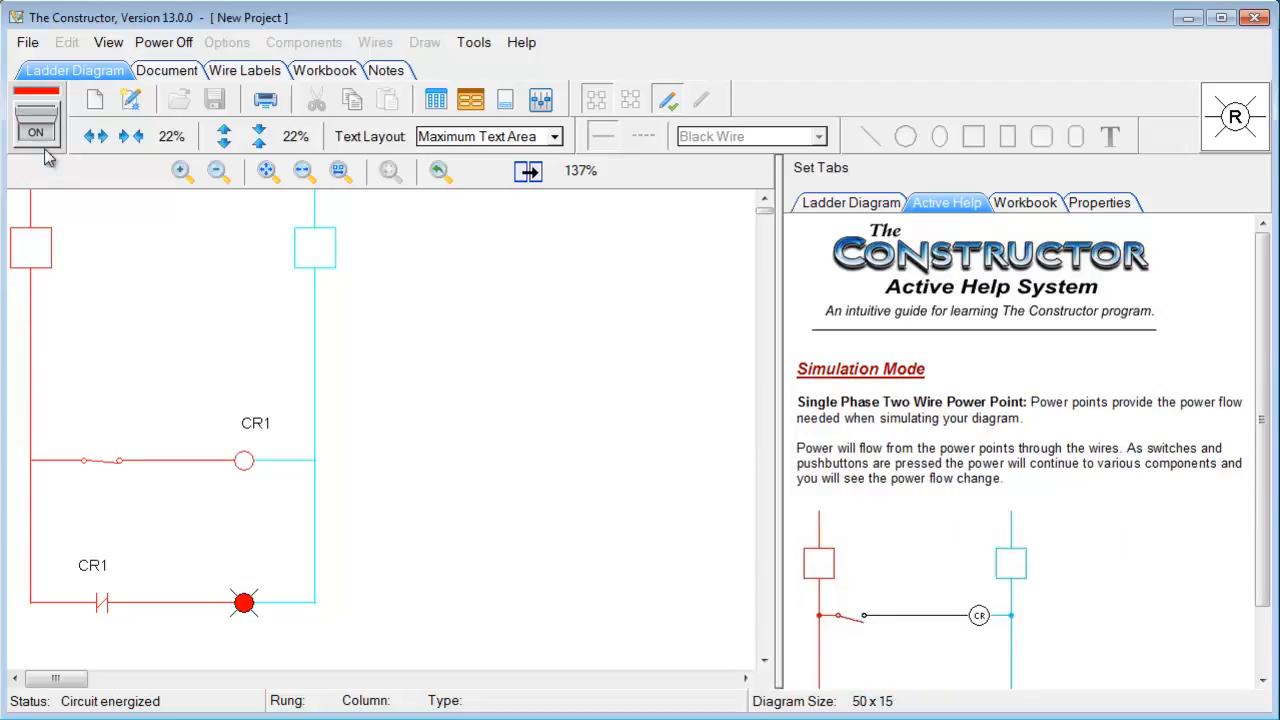
click(98, 461)
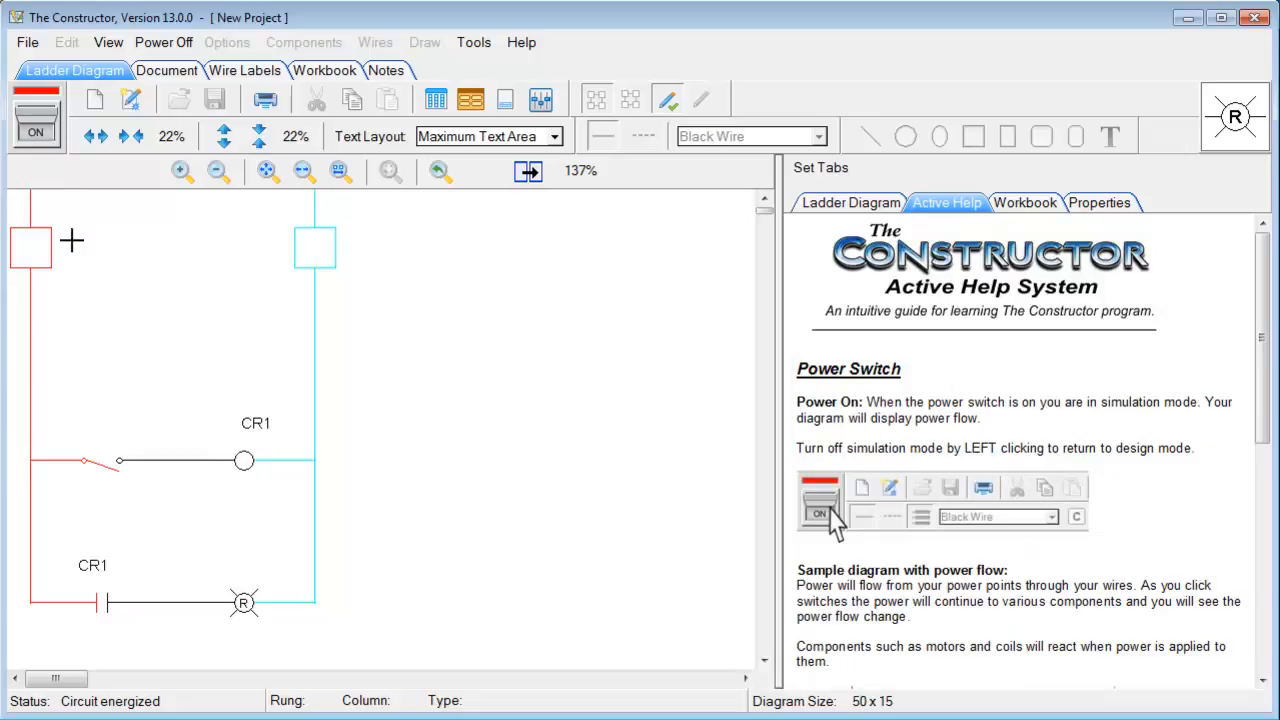
click(48, 143)
Change Power Point 1B's power flow colour to dark green
right_click(318, 257)
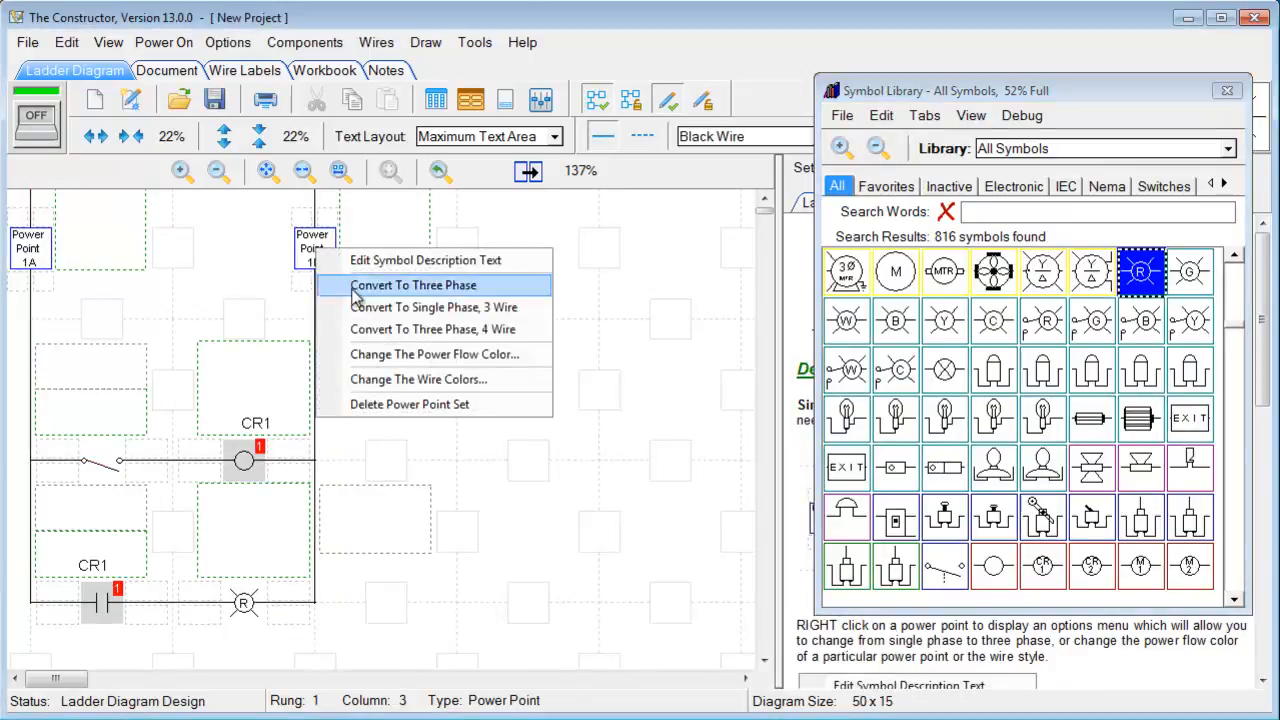
click(388, 355)
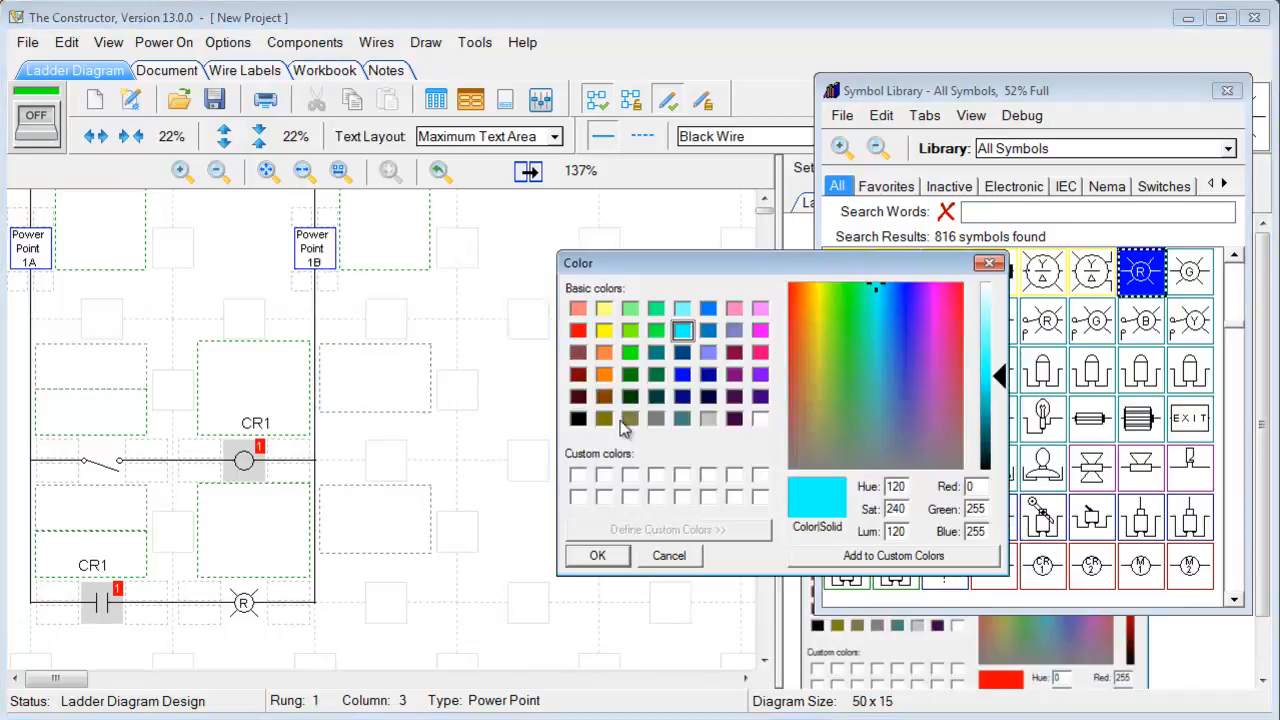
click(604, 374)
click(630, 374)
click(611, 561)
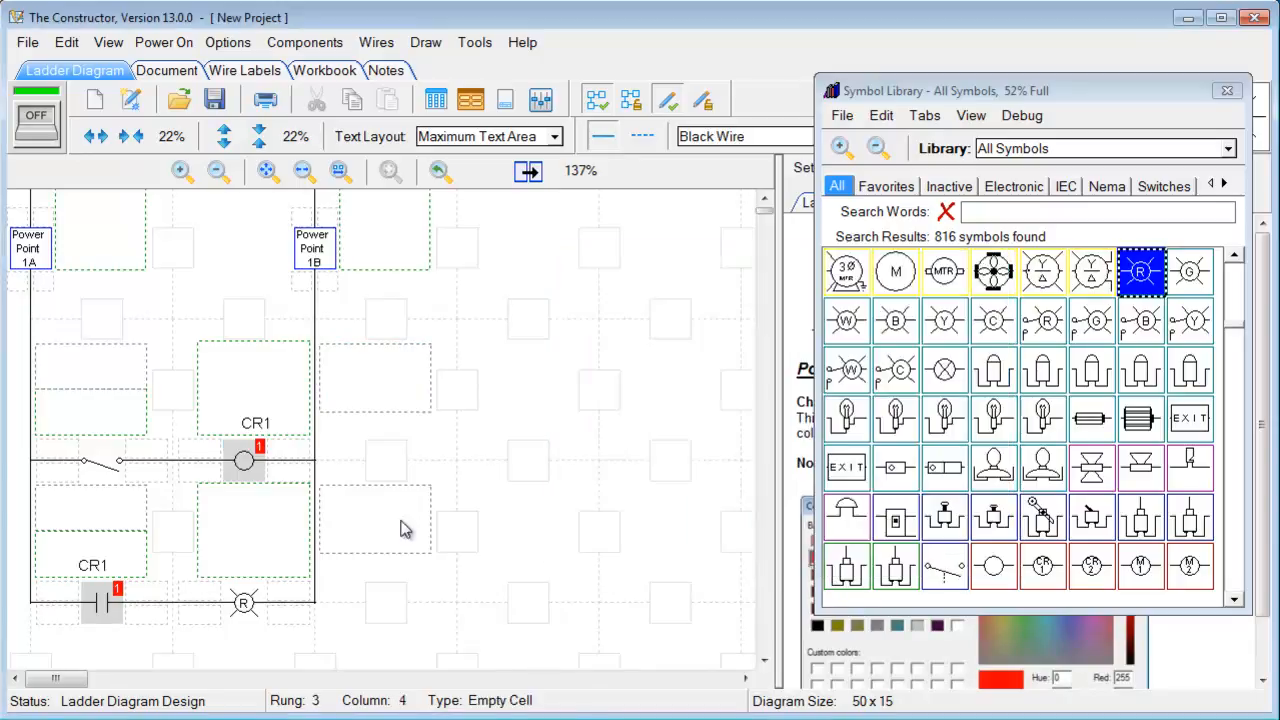
Run the simulation and toggle the CR1 rung's switch to check the new colour, then stop
click(42, 137)
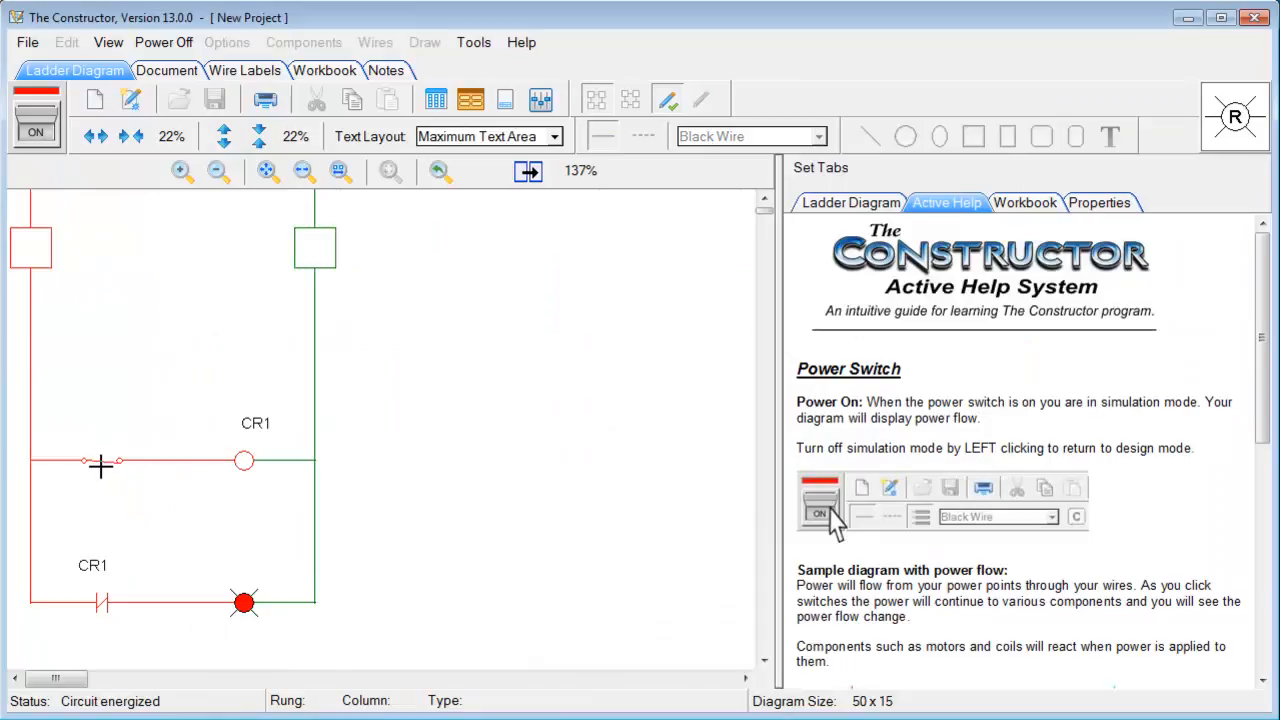
click(99, 462)
click(52, 145)
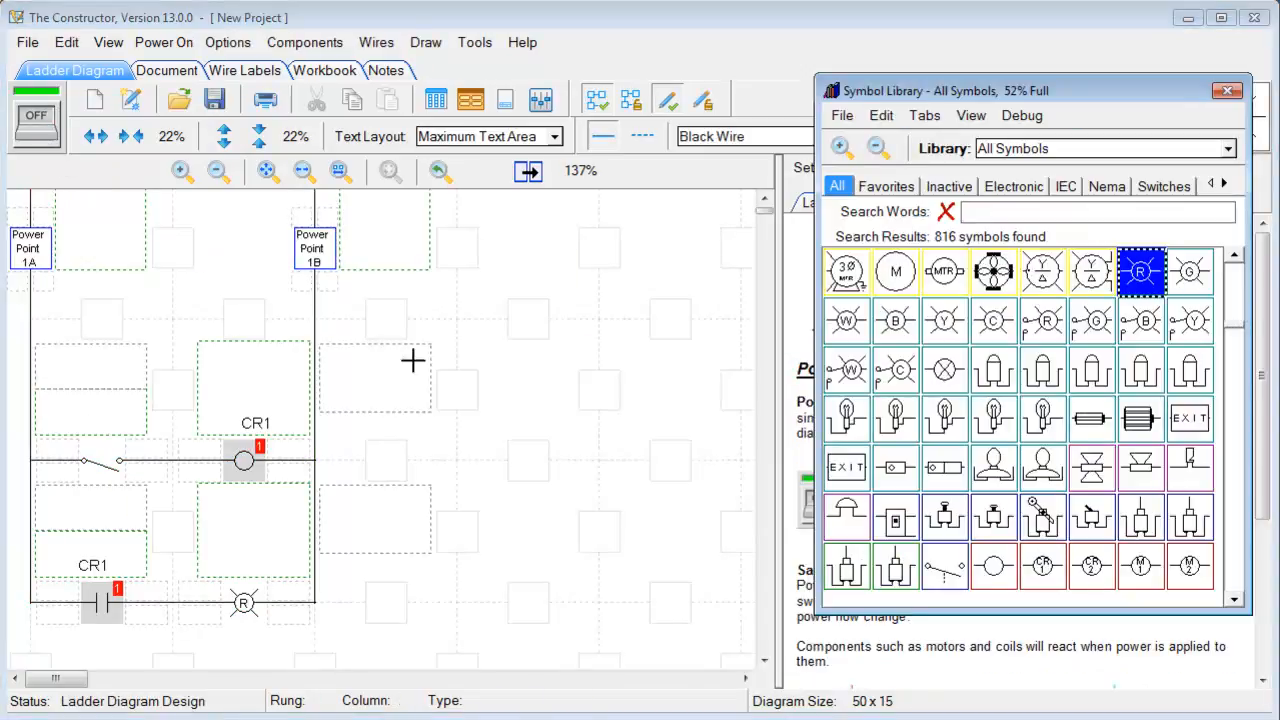
Draw a rectangle right of the ladder and a tall ellipse above it
mouse_move(908, 90)
mouse_down()
mouse_move(899, 57)
mouse_move(886, 190)
mouse_up()
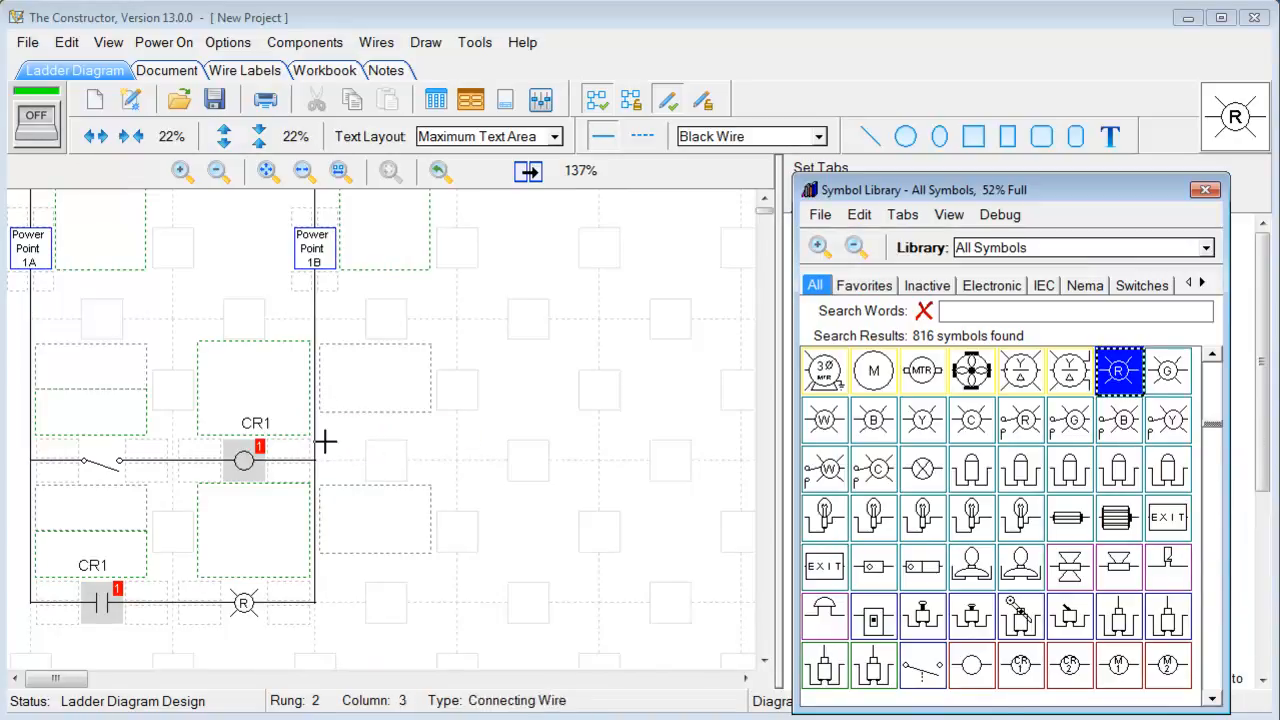
click(1008, 148)
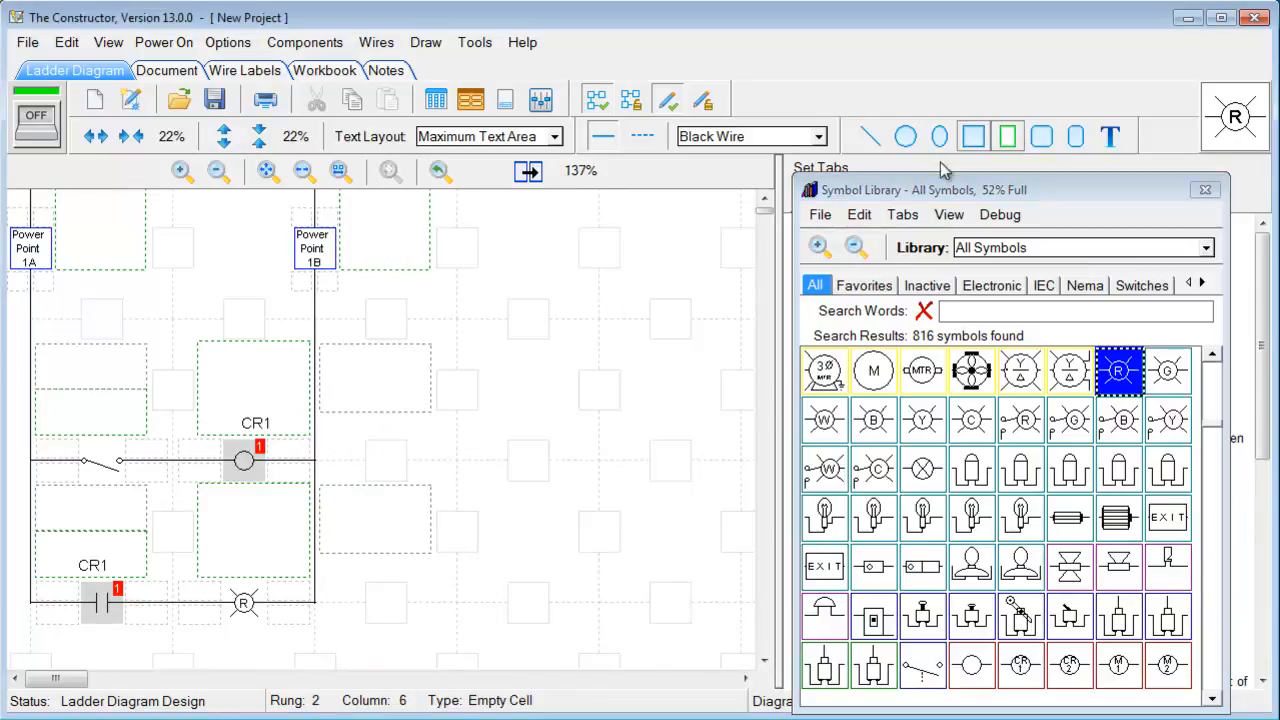
mouse_move(345, 427)
mouse_down()
mouse_move(395, 513)
mouse_move(483, 562)
mouse_up()
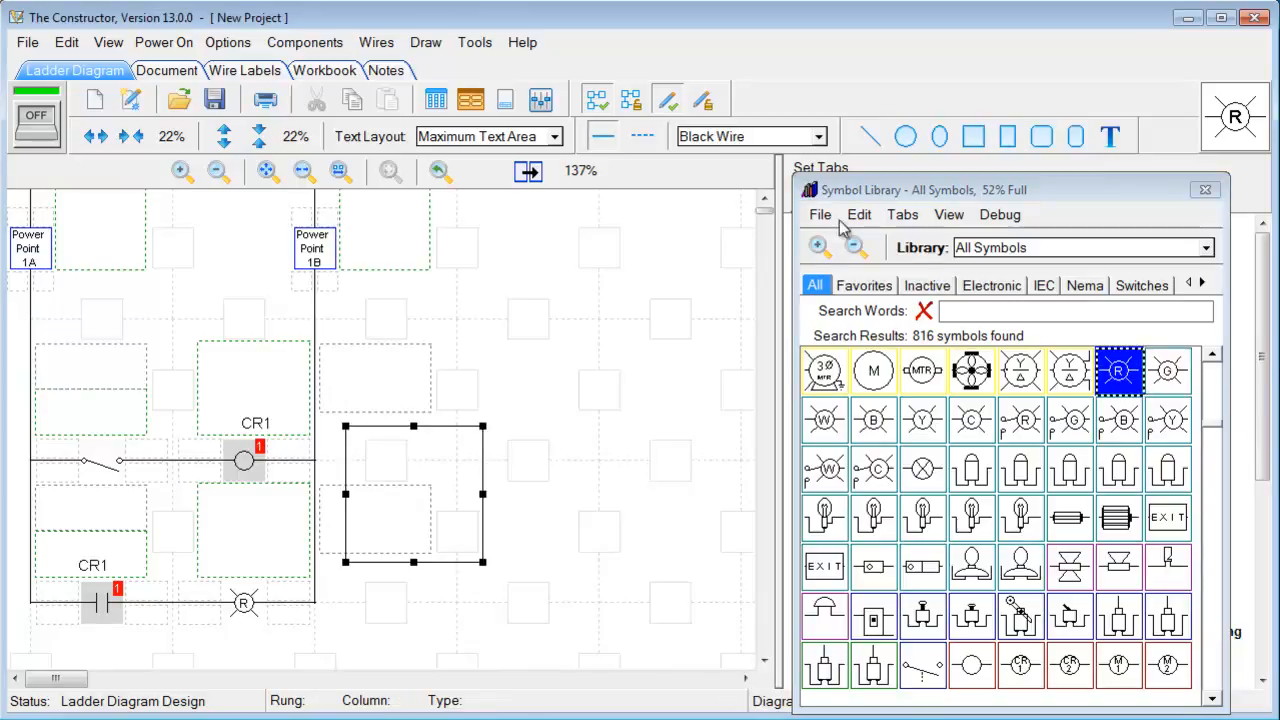
click(939, 136)
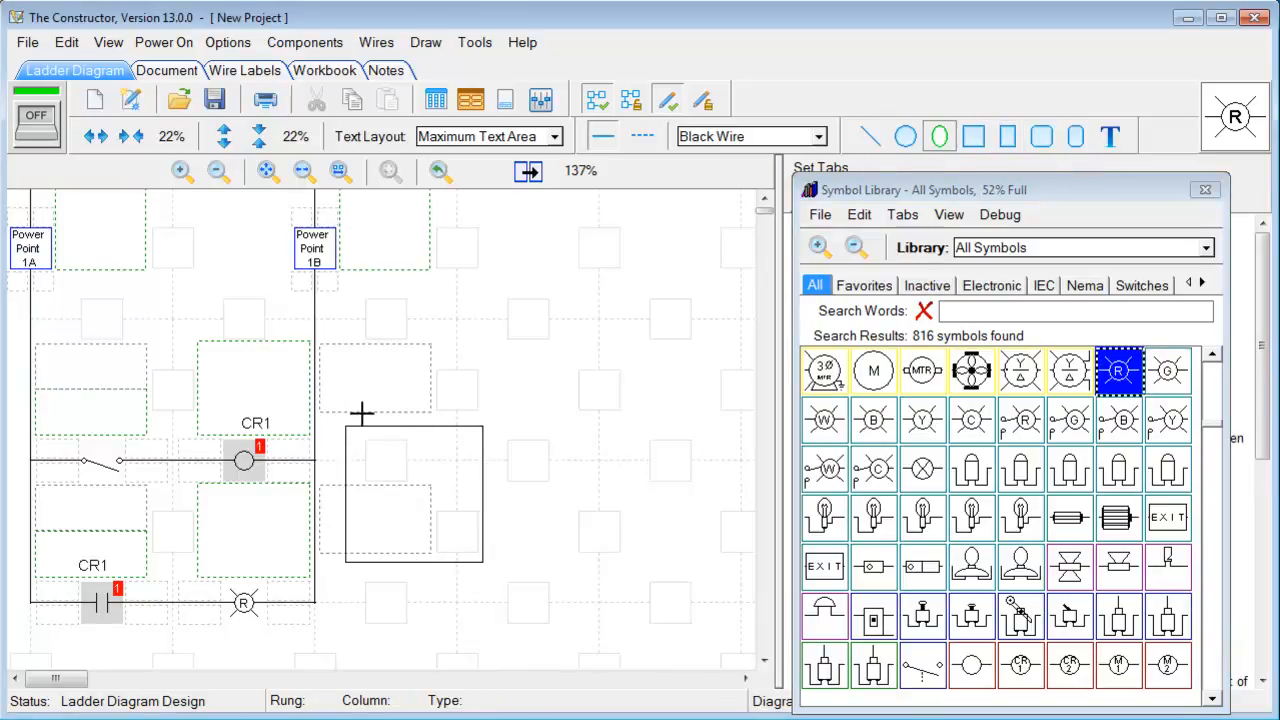
drag(510, 372, 550, 428)
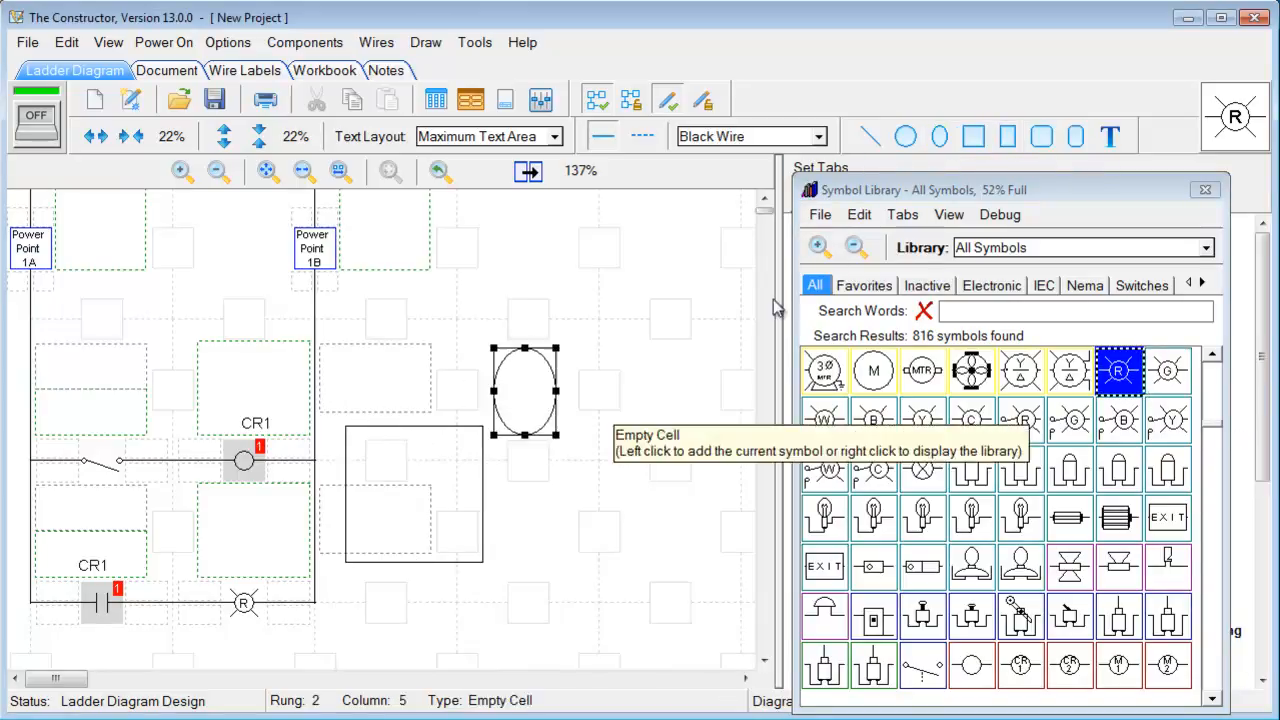
Give the ellipse a solid maroon background, then box-select the rungs and shapes together
click(1205, 189)
click(1122, 203)
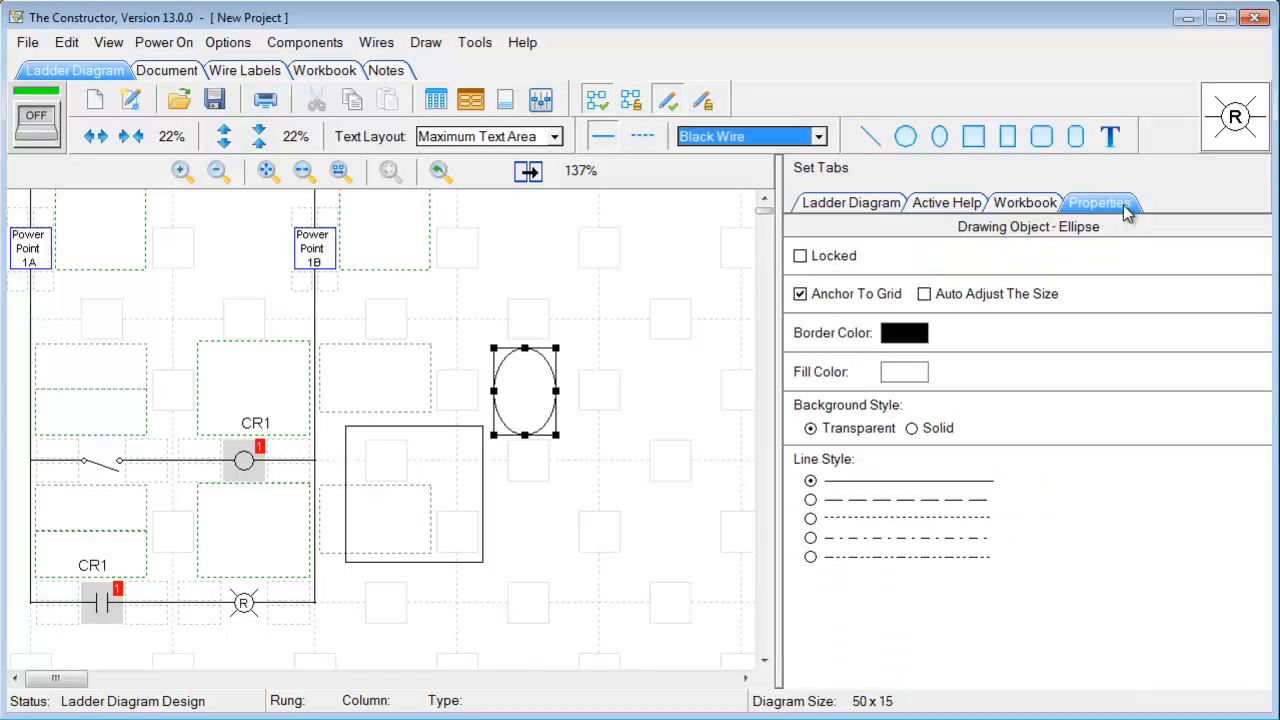
click(914, 428)
click(900, 372)
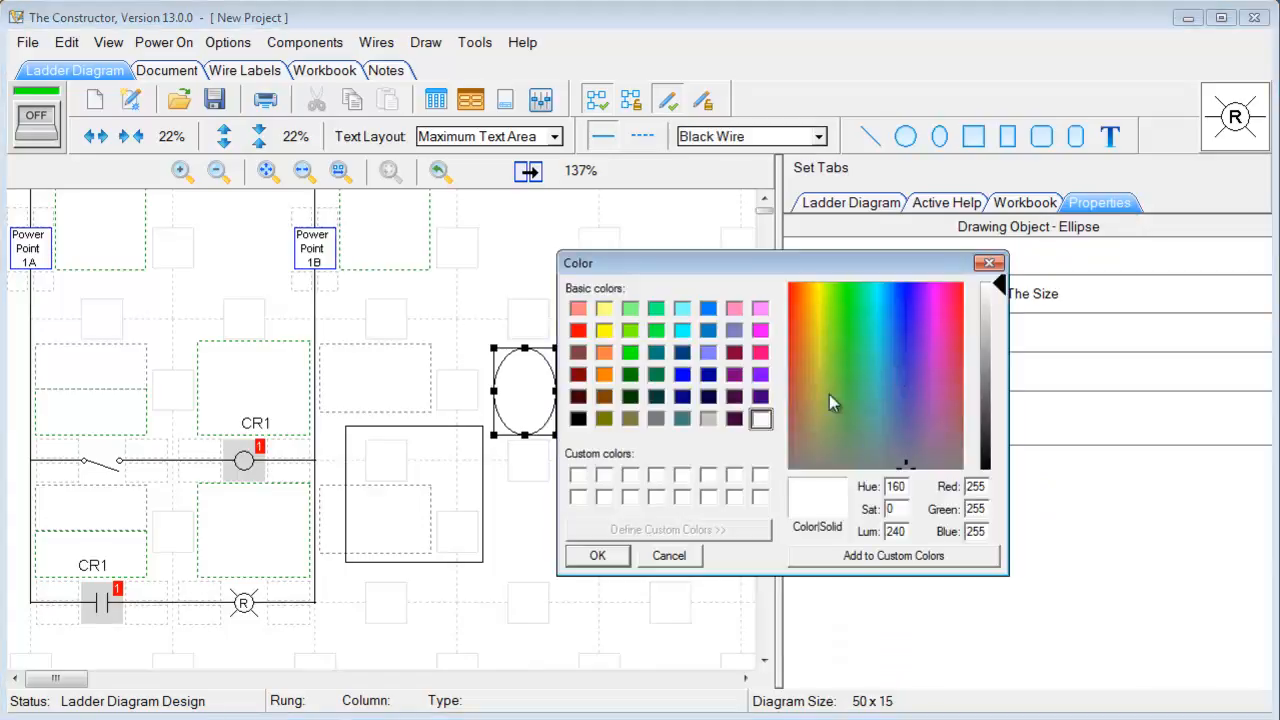
click(735, 357)
click(597, 555)
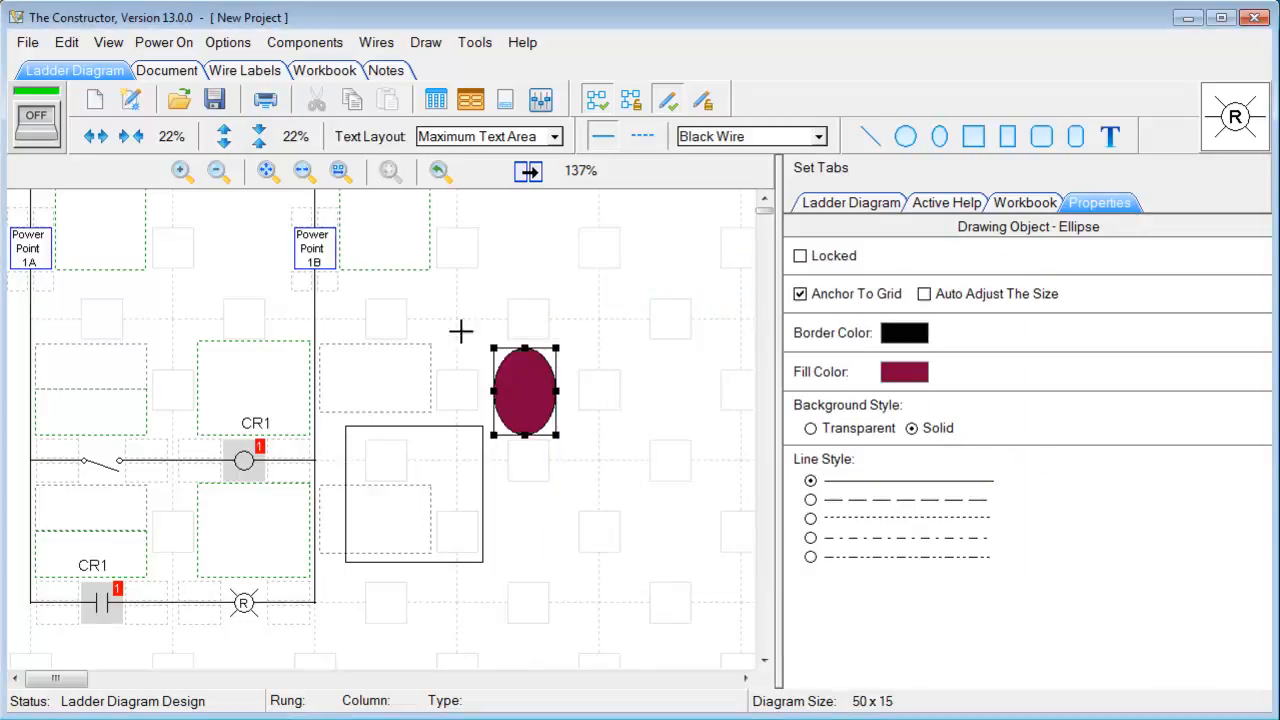
click(475, 293)
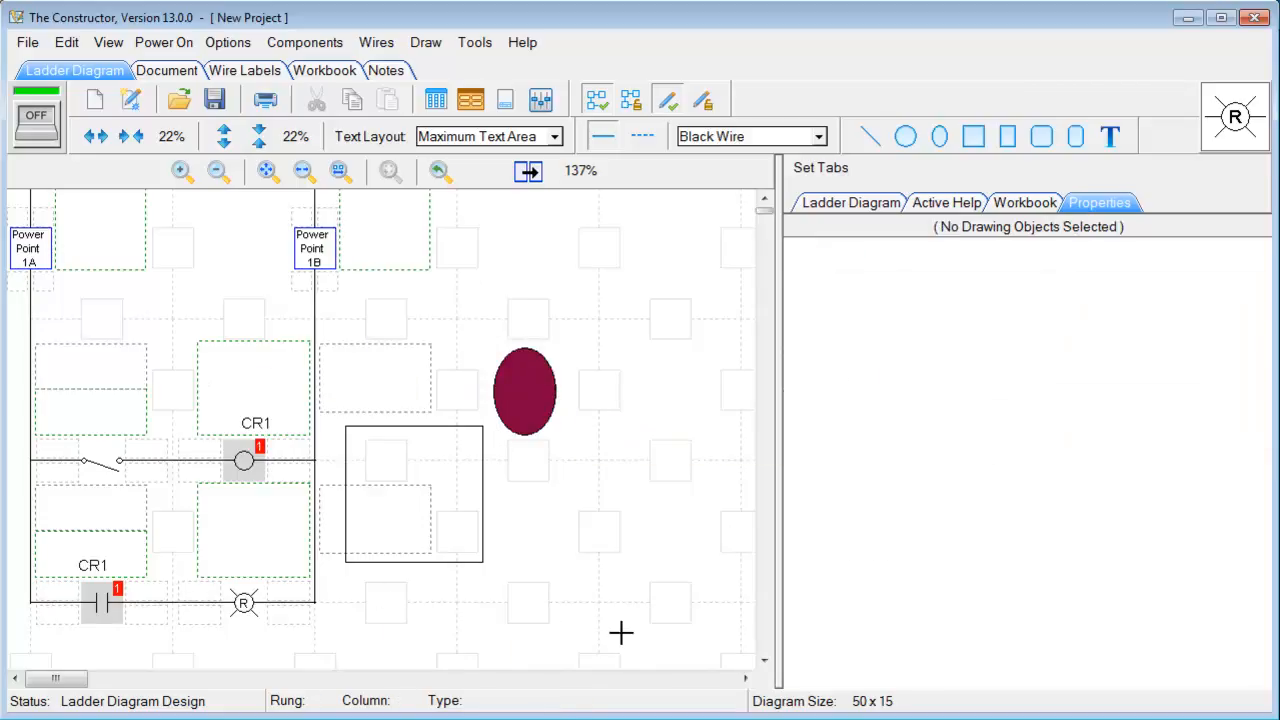
drag(630, 625, 20, 322)
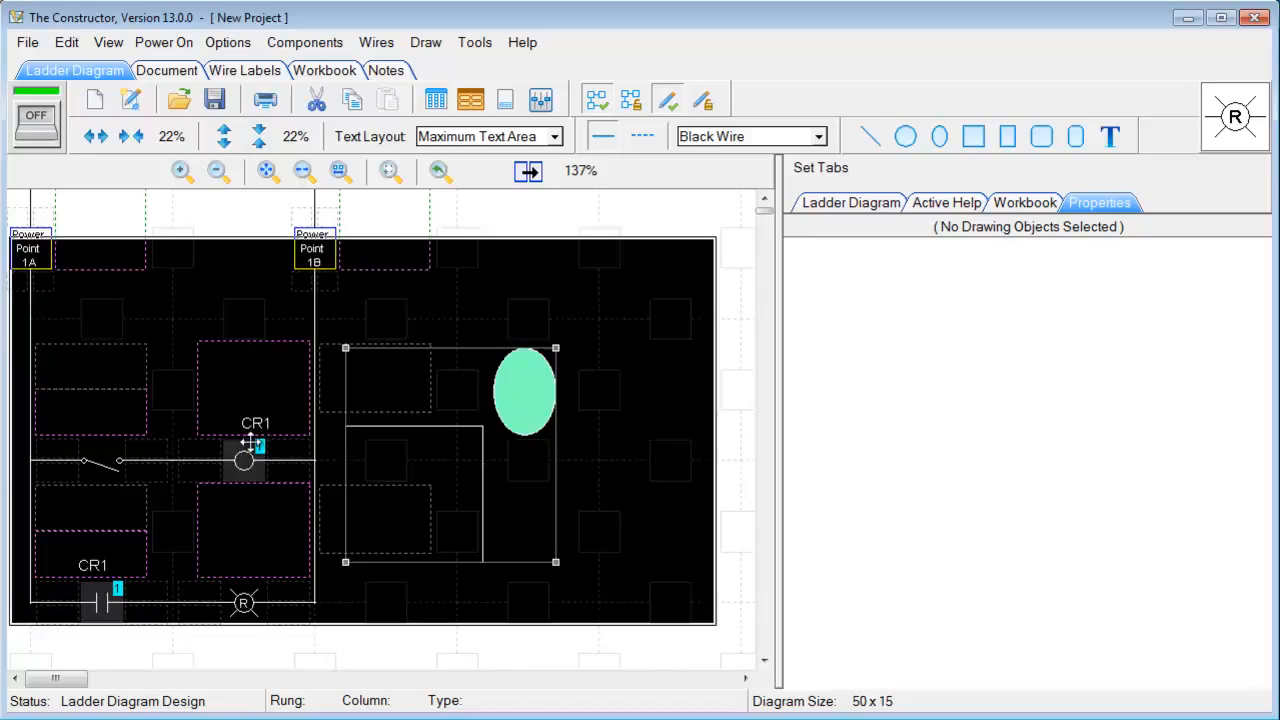
Save the selected rungs and shapes as a template file named Test
right_click(283, 383)
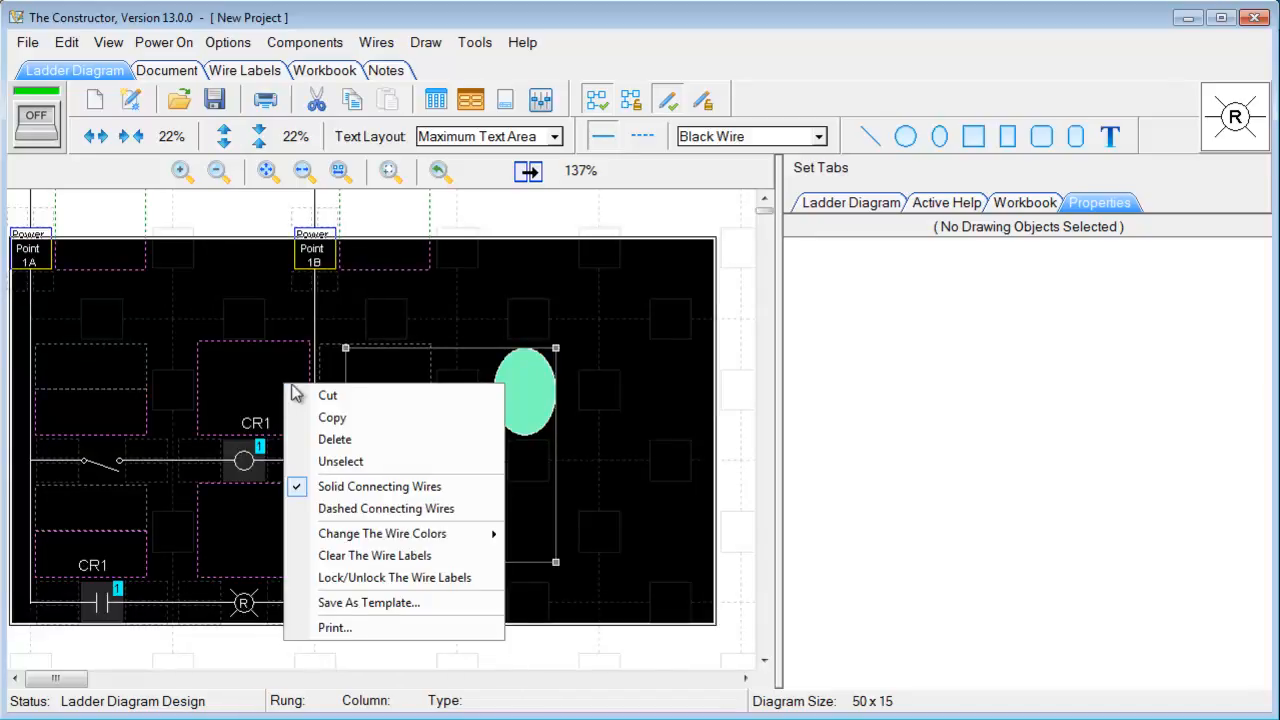
click(354, 603)
click(678, 590)
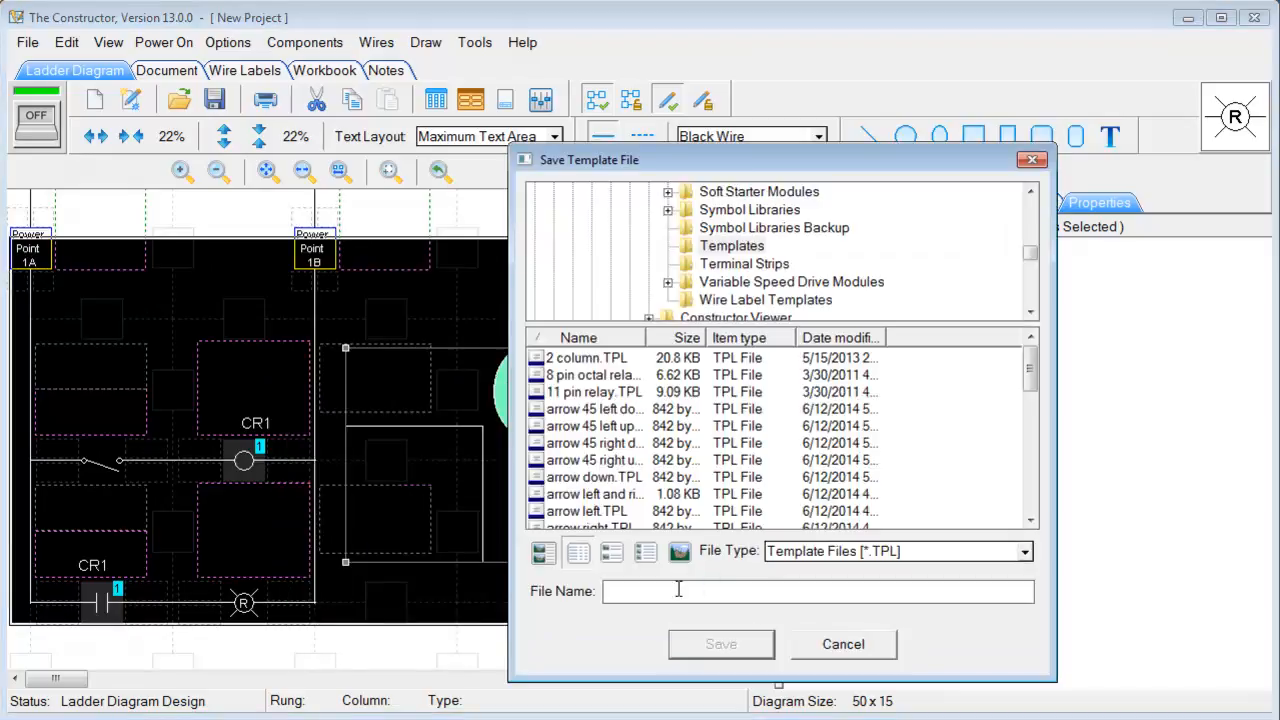
text(Test)
click(720, 644)
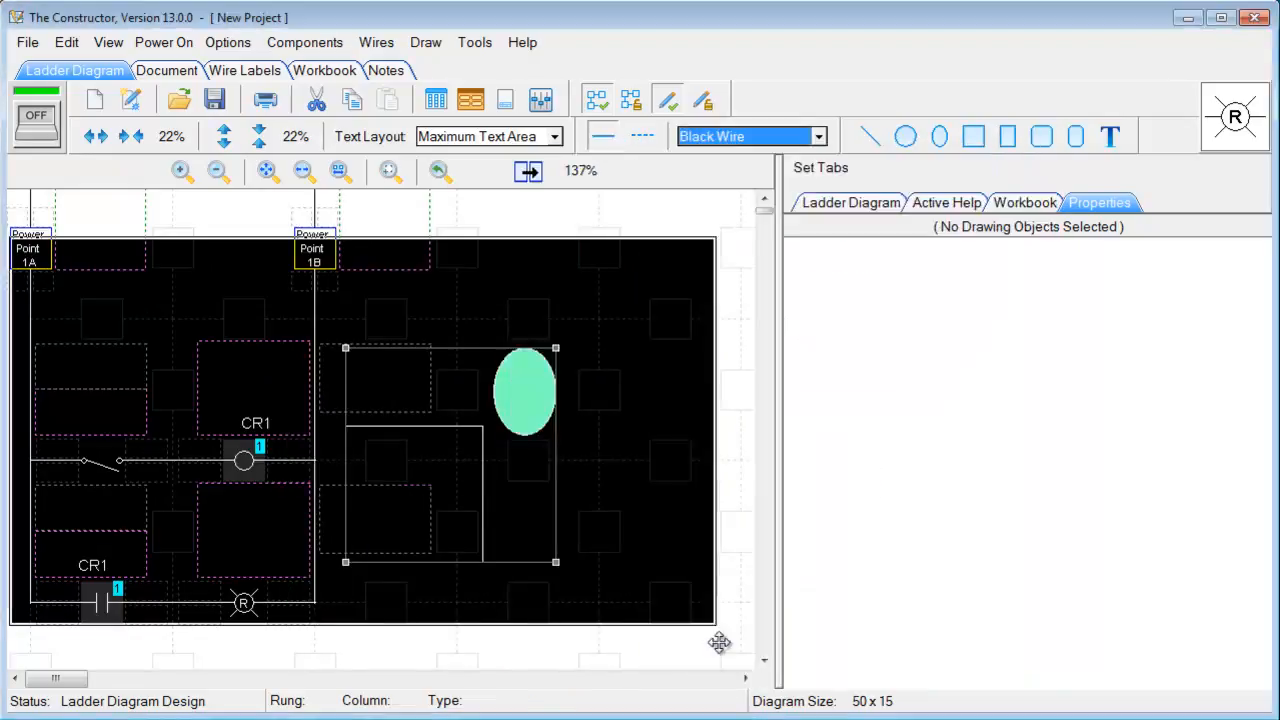
click(27, 42)
Start a new project with default settings without saving the current one
mouse_move(52, 72)
click(452, 66)
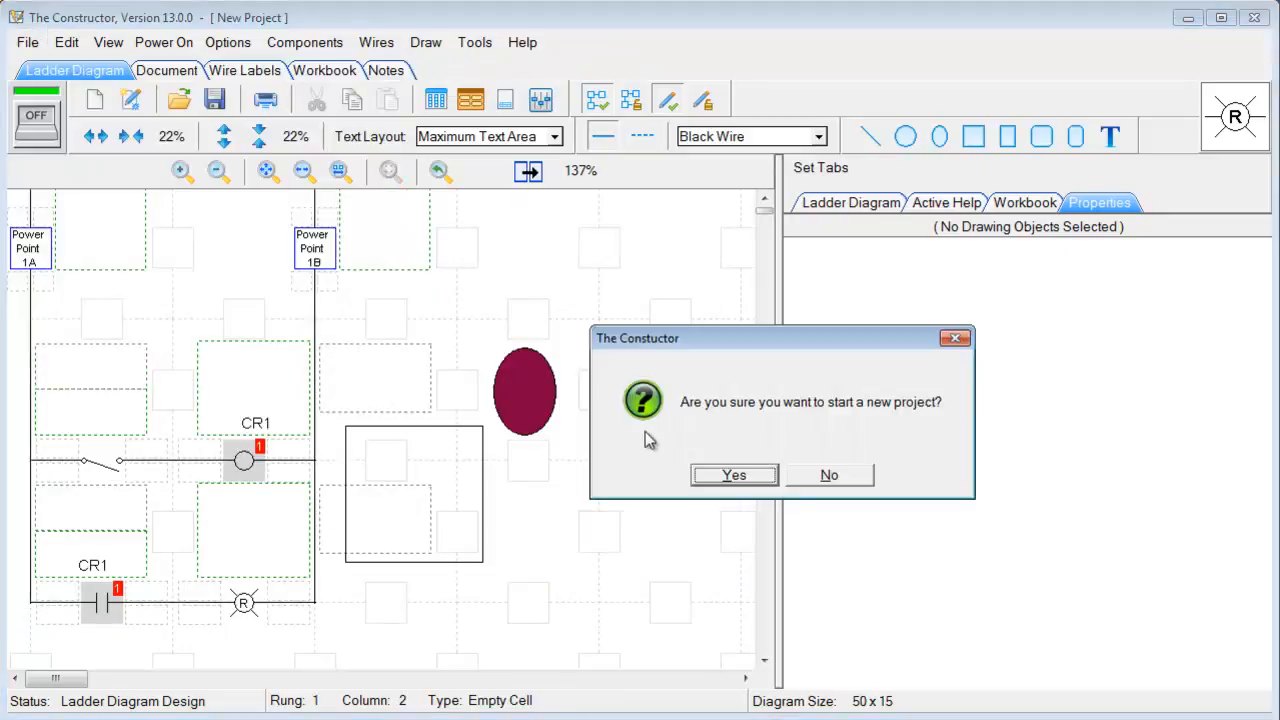
click(705, 476)
click(781, 477)
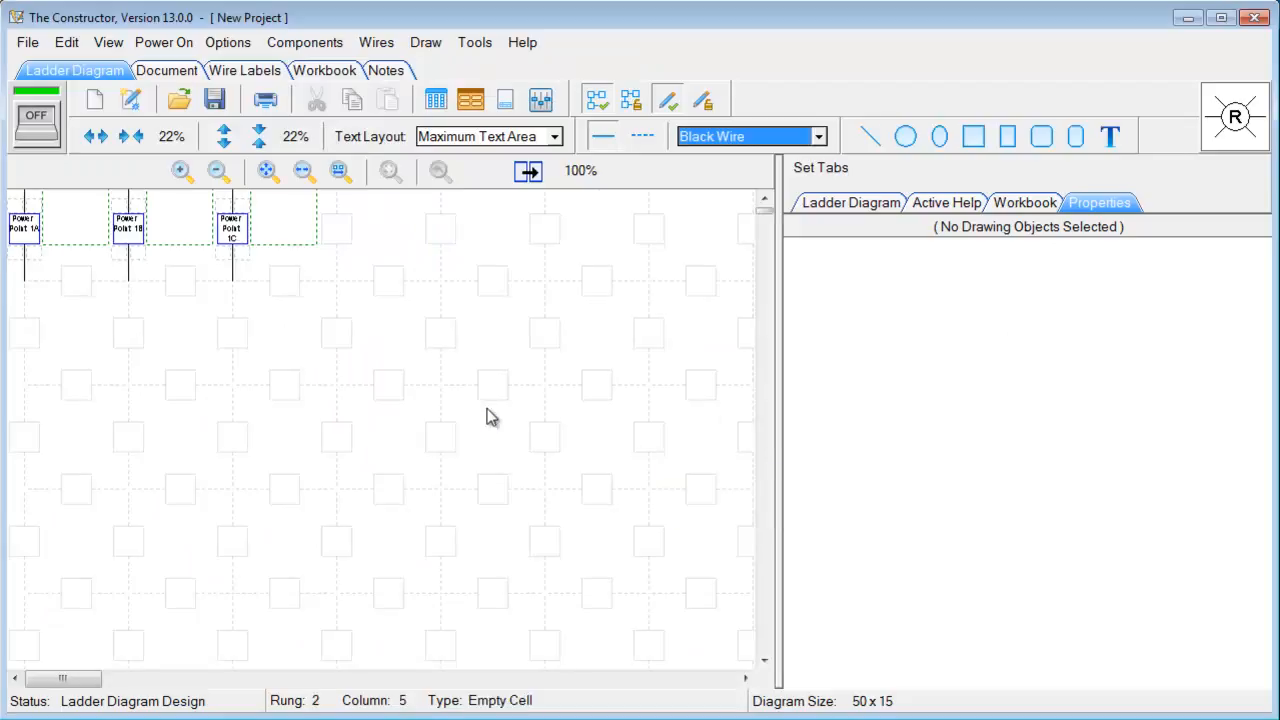
Insert the Test.TPL template into the new project and place it on the canvas
right_click(485, 341)
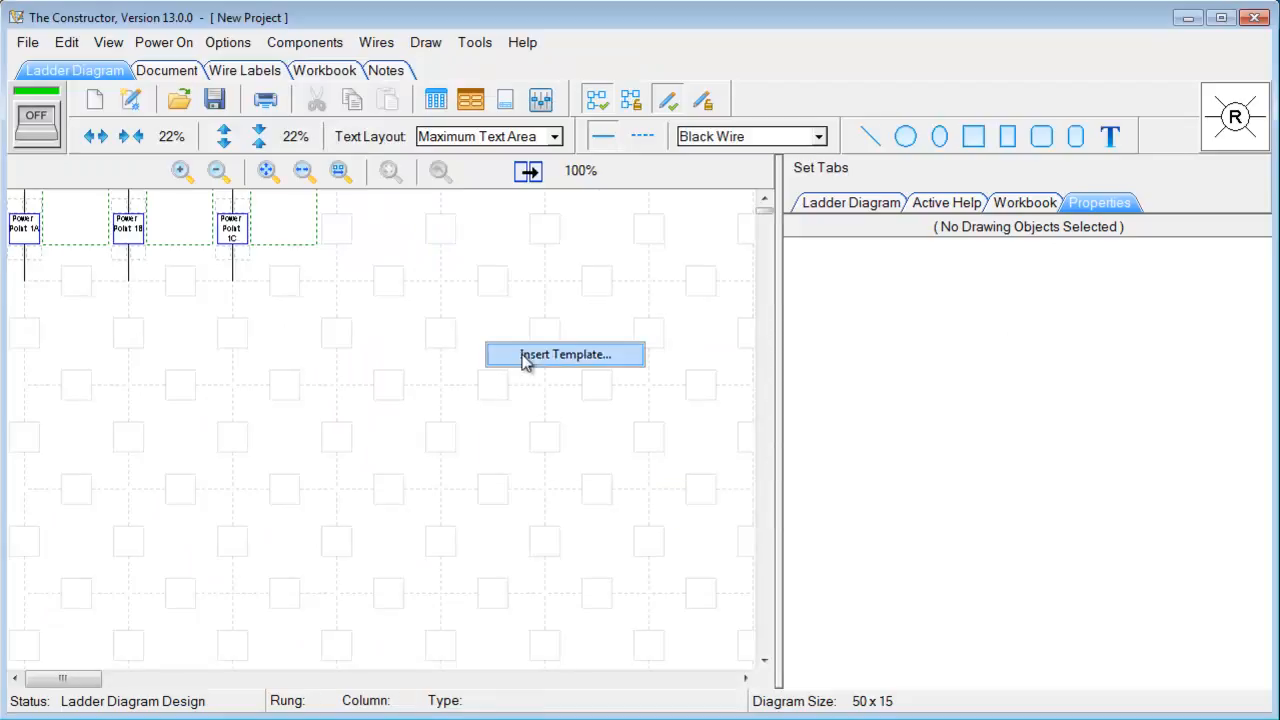
click(525, 356)
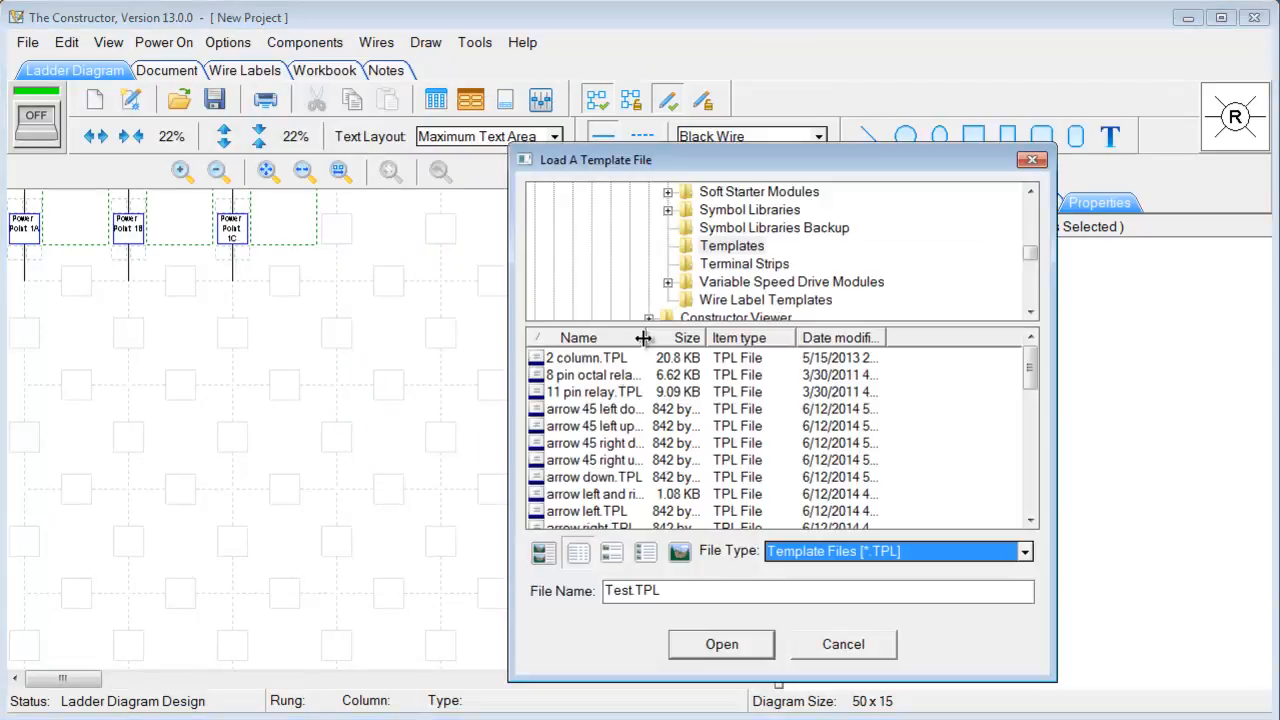
click(606, 395)
key(t)
scroll(755, 455, down, 1)
scroll(710, 460, down, 2)
click(587, 428)
click(580, 446)
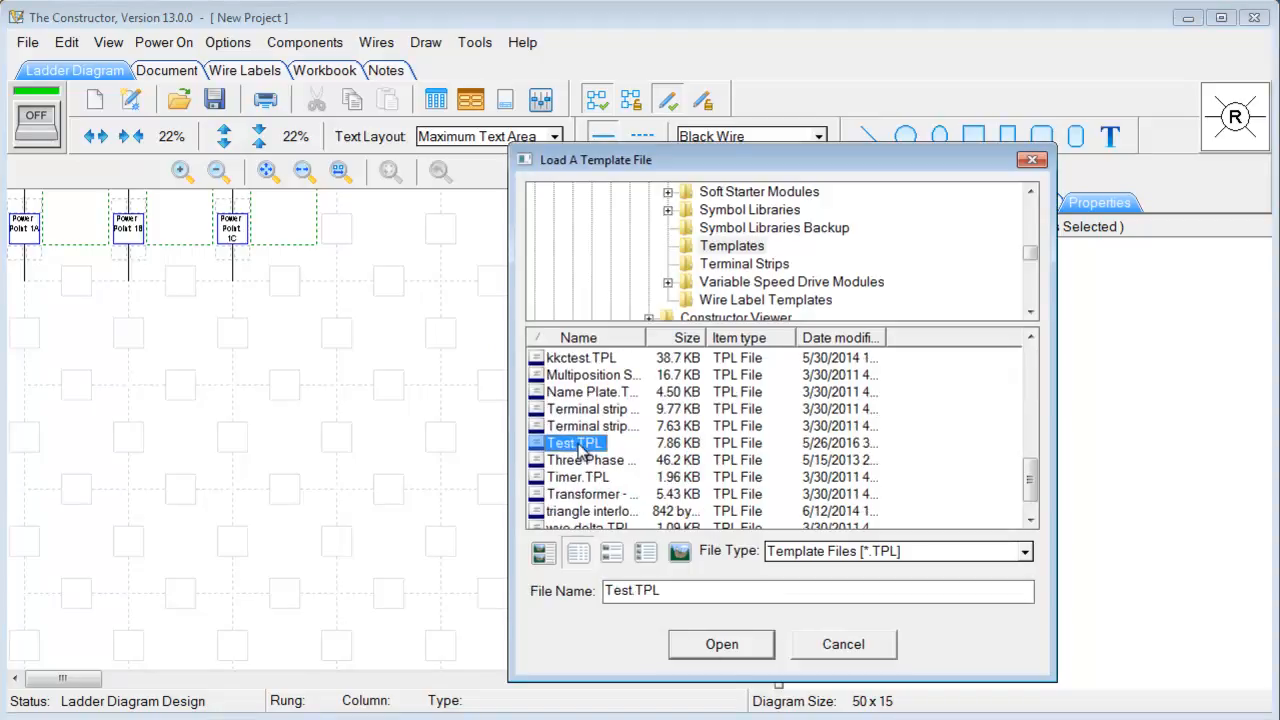
click(720, 646)
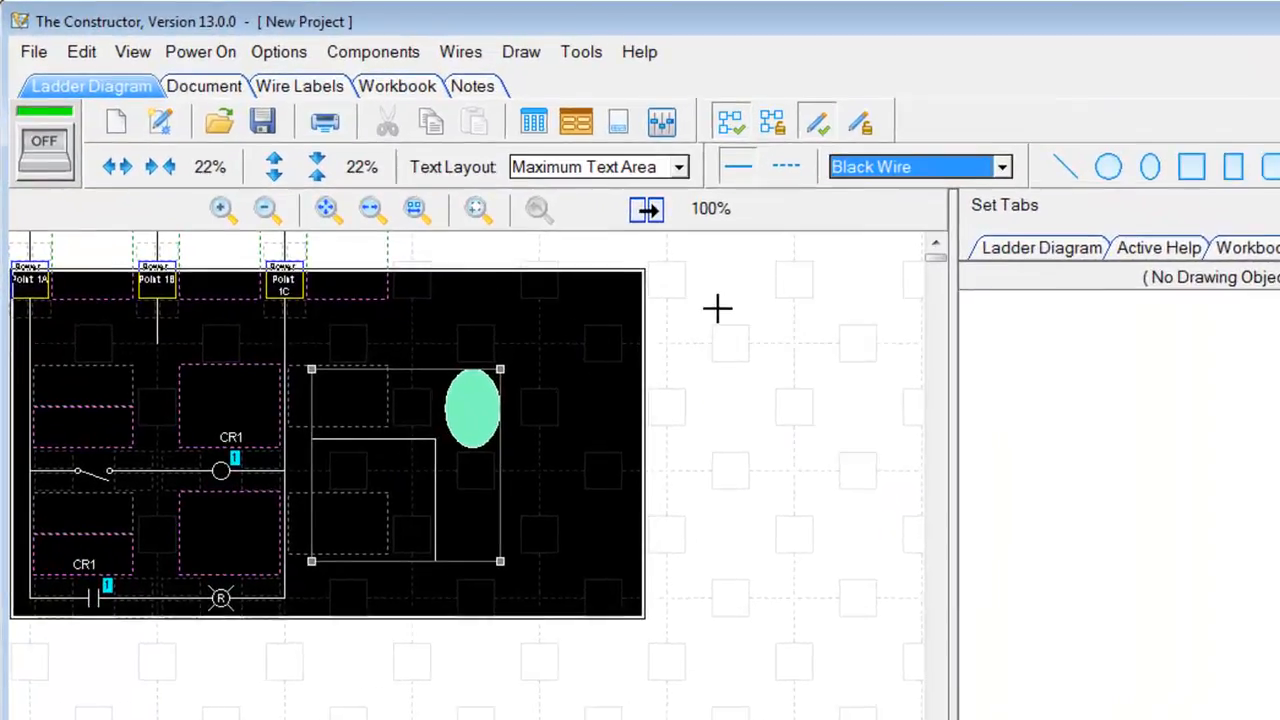
click(717, 308)
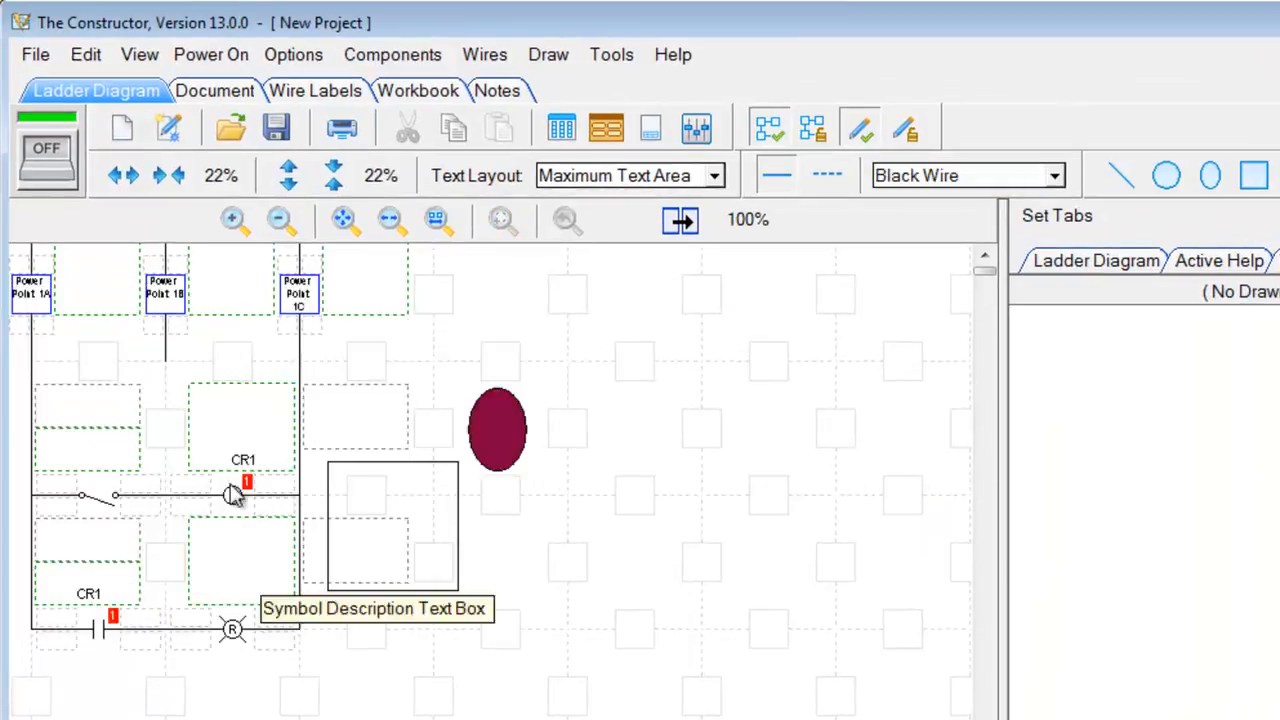
Convert Power Point 1C to single phase, two wire and move Power Point 1B right
right_click(283, 313)
click(346, 352)
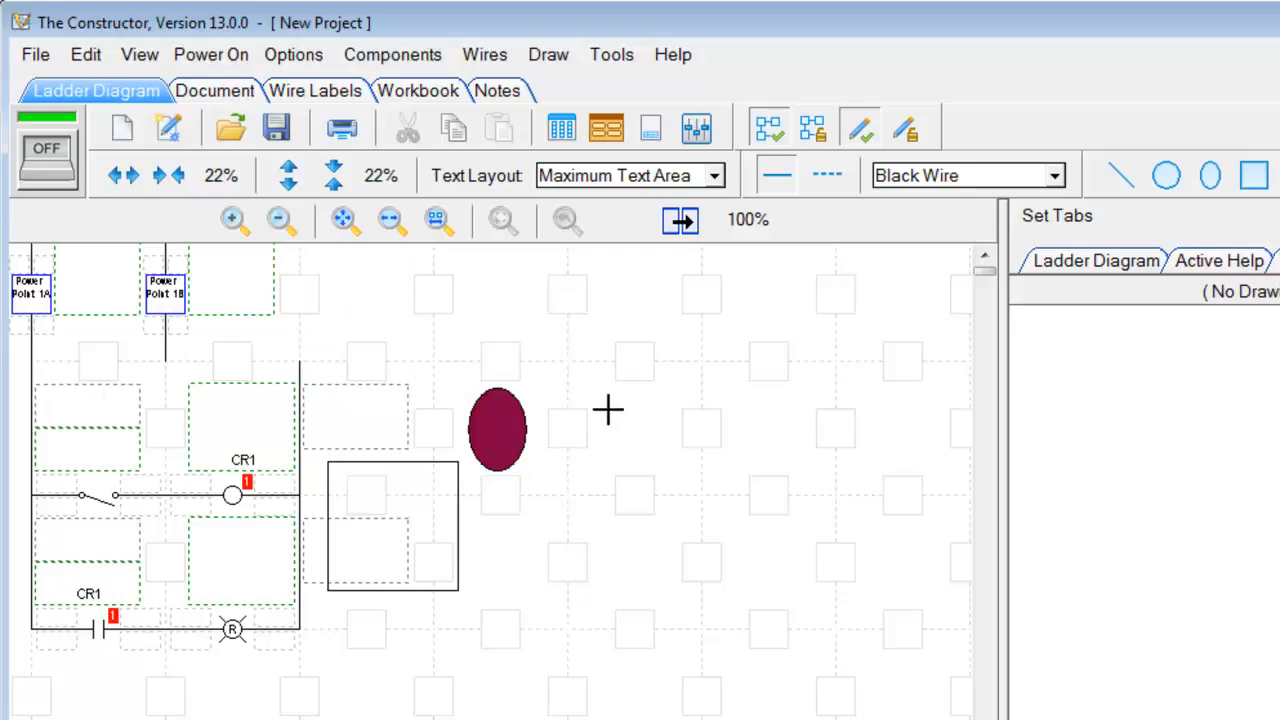
drag(157, 286, 291, 289)
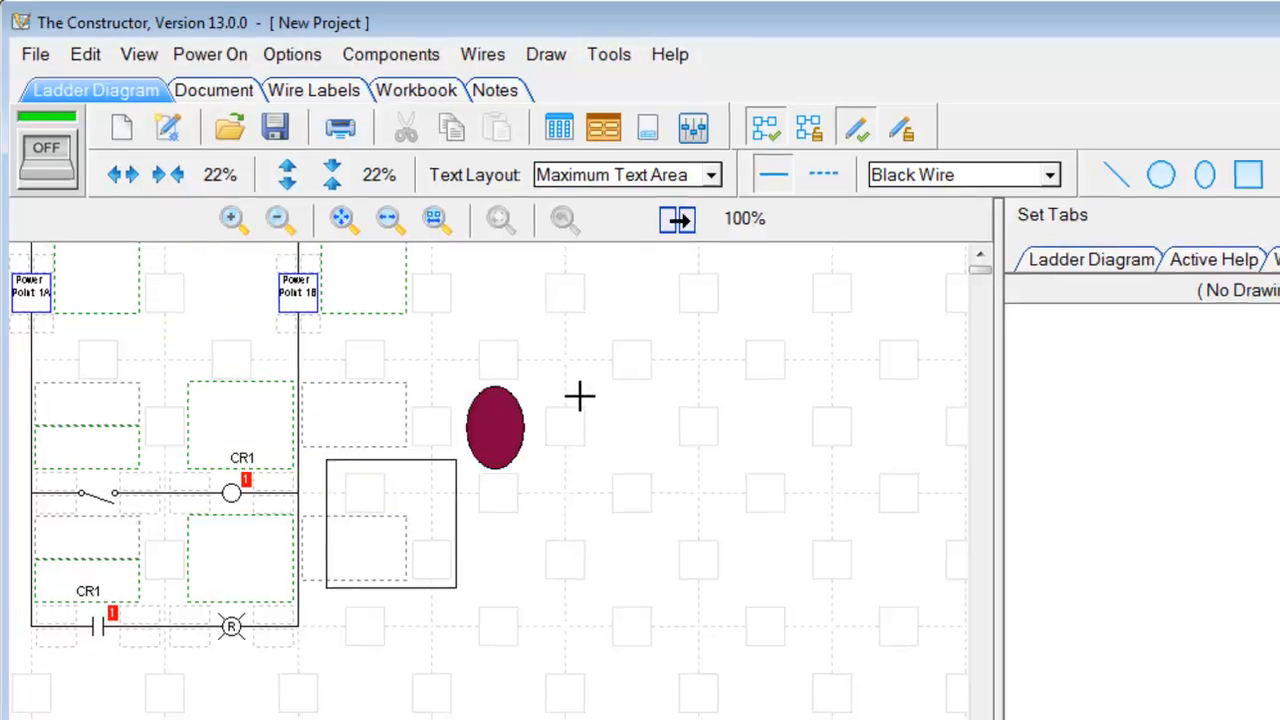
drag(1001, 423, 1082, 421)
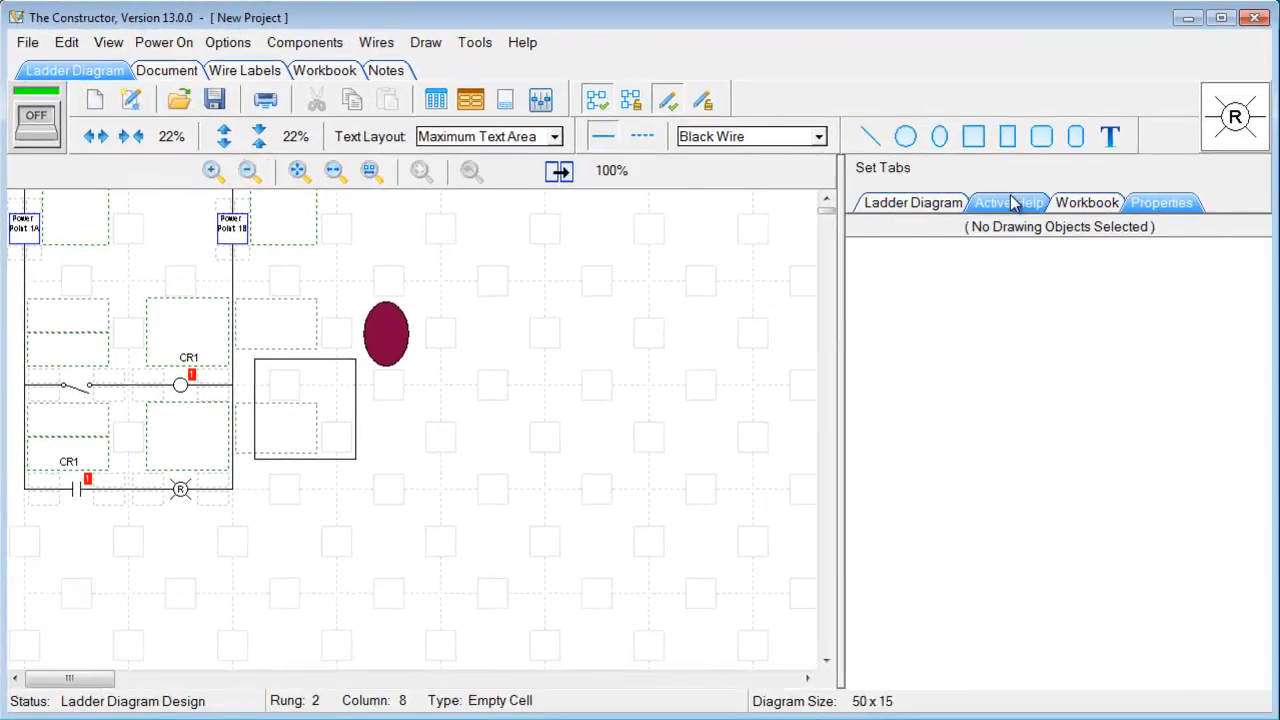
Show Active Help in the side panel, then reposition, enlarge and scroll through the symbol library
click(1010, 203)
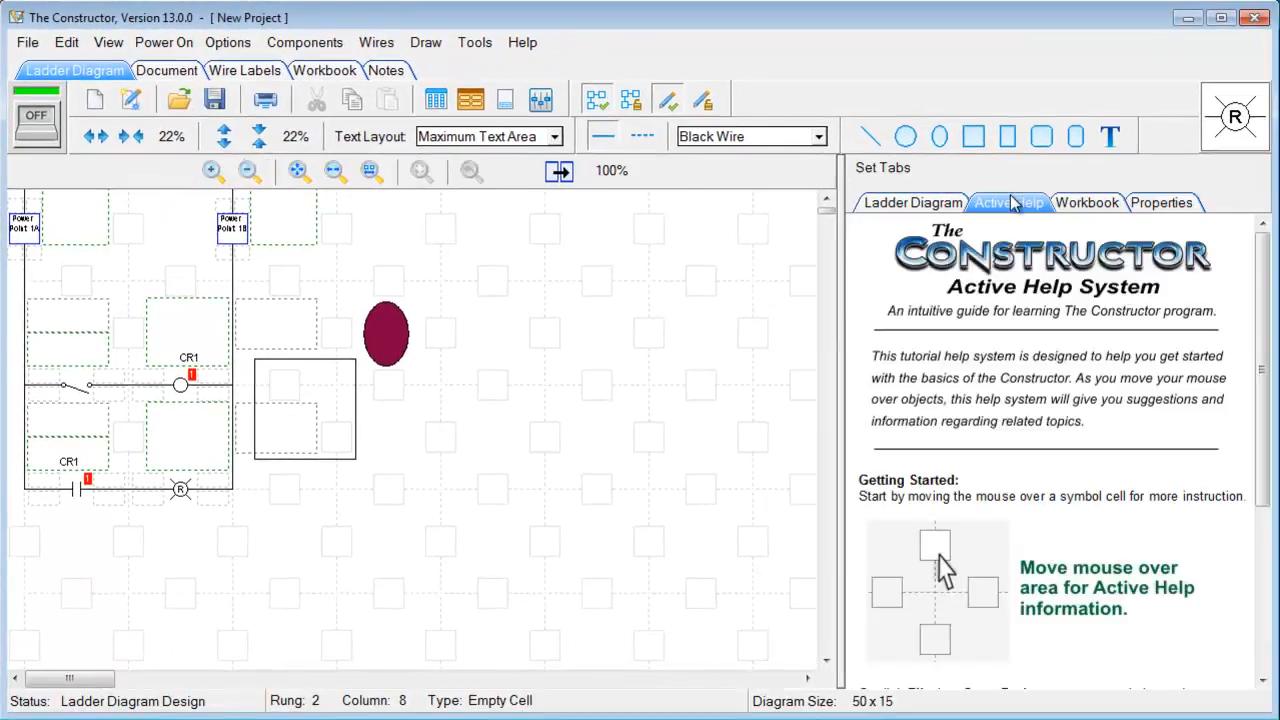
click(1237, 118)
drag(1125, 180, 843, 90)
drag(953, 600, 1076, 672)
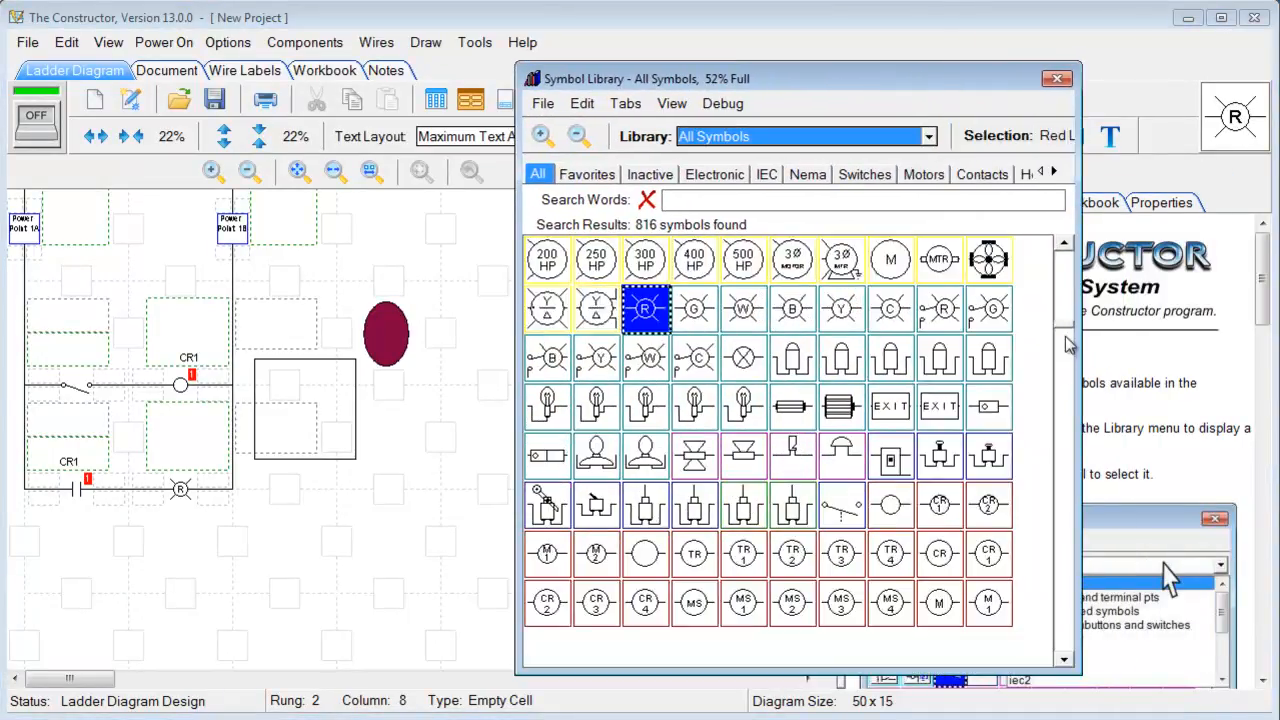
drag(1080, 418, 1045, 418)
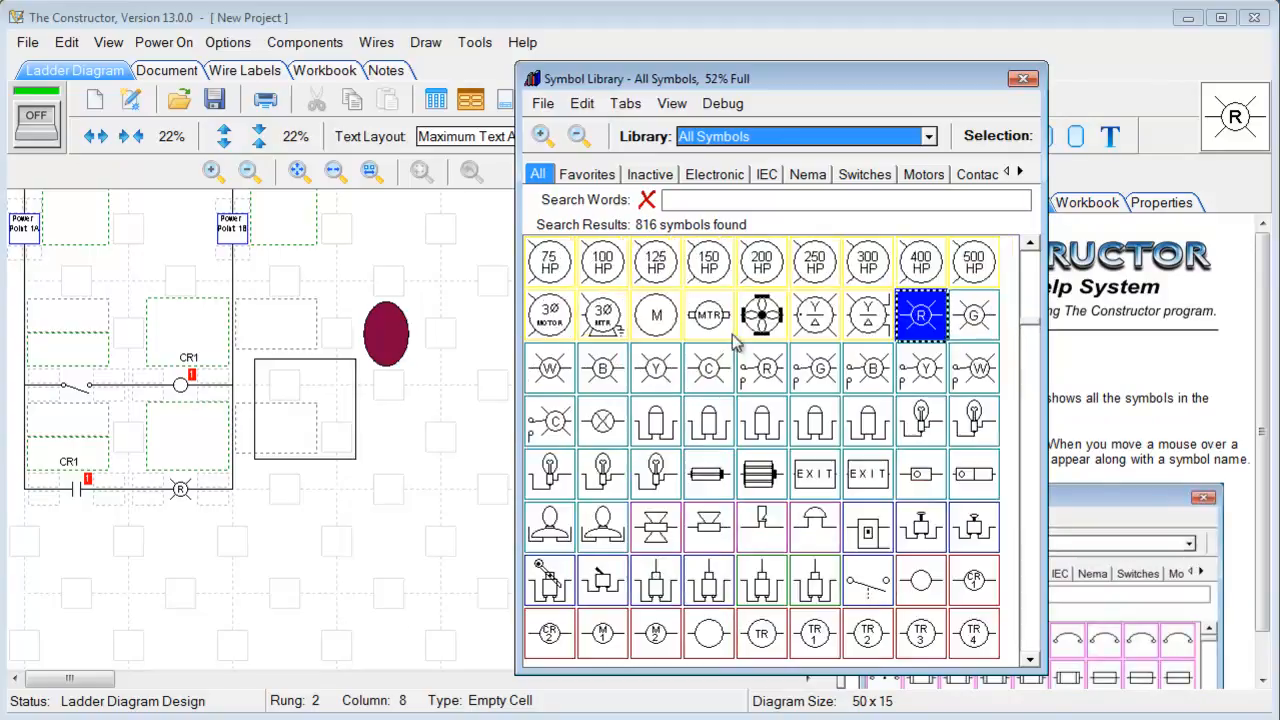
scroll(727, 365, up, 3)
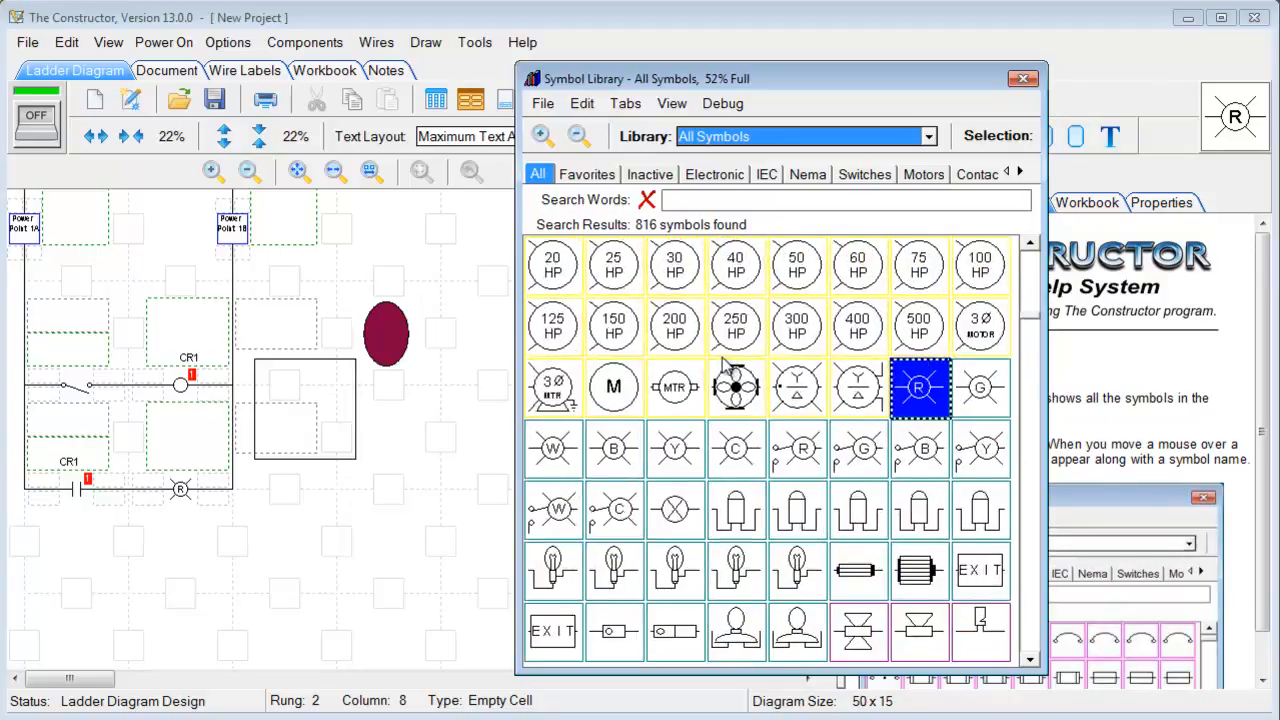
scroll(727, 365, down, 3)
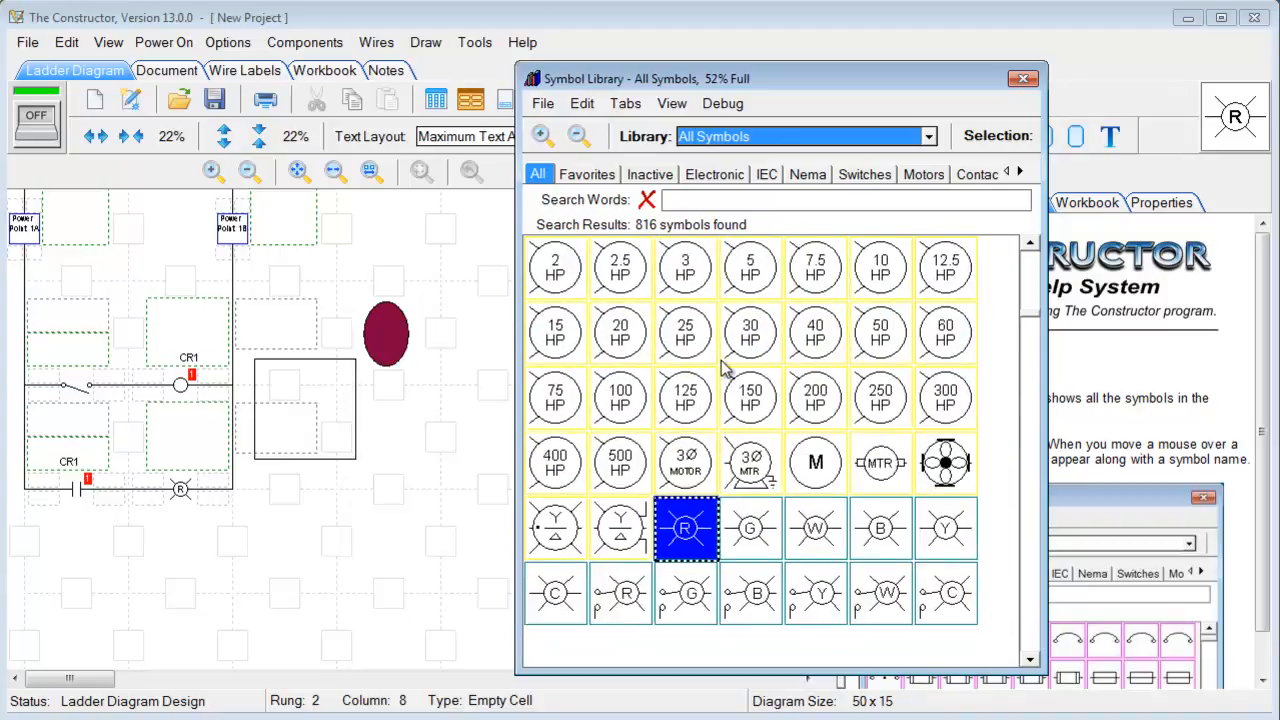
scroll(727, 370, down, 5)
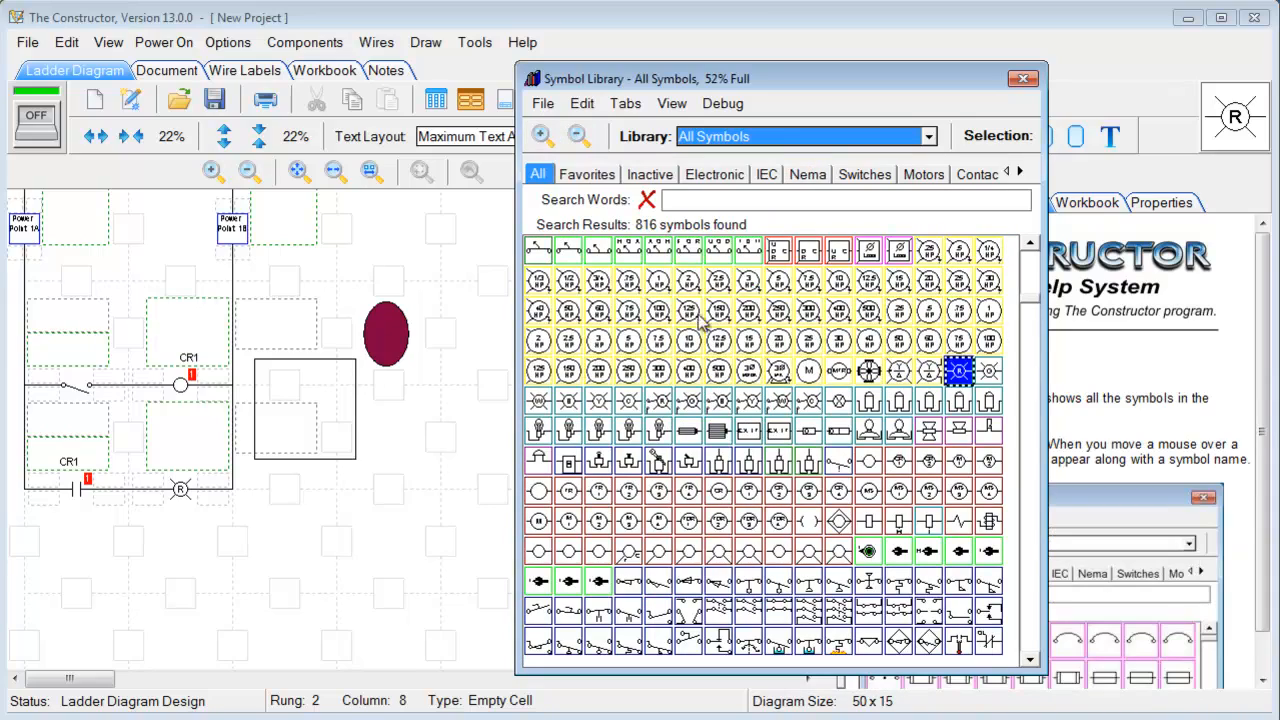
scroll(688, 305, up, 4)
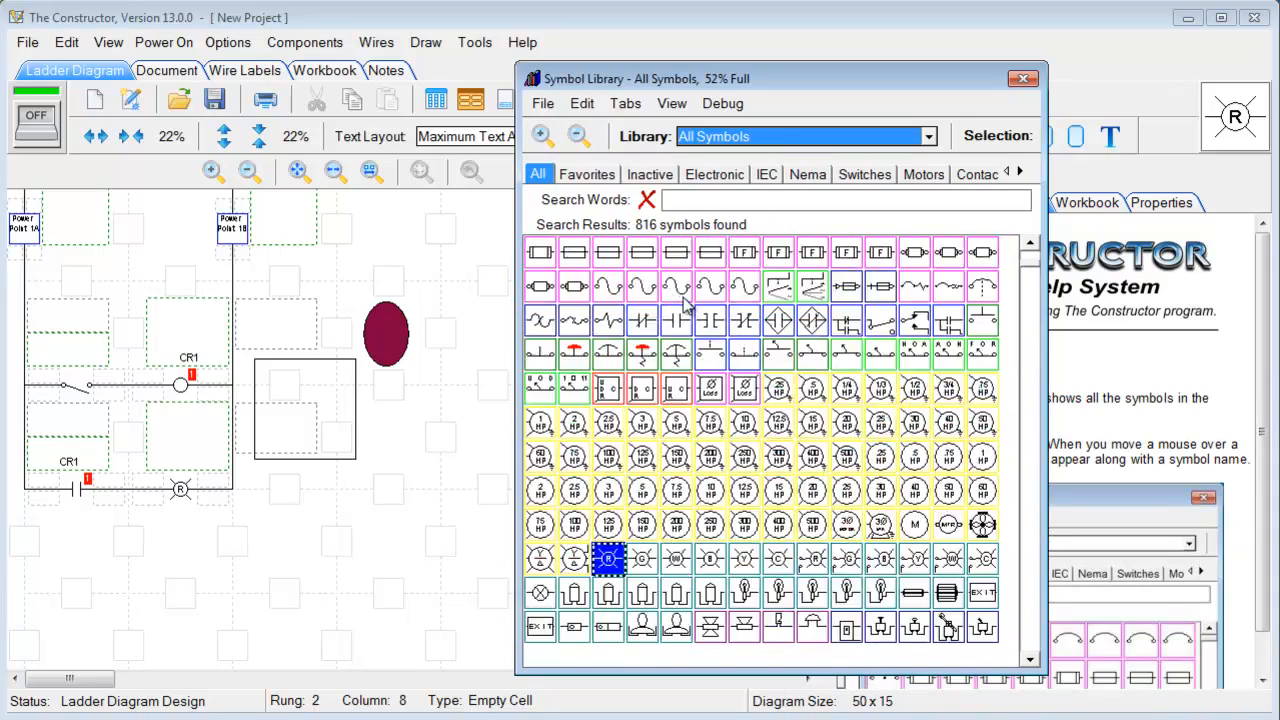
scroll(685, 308, up, 4)
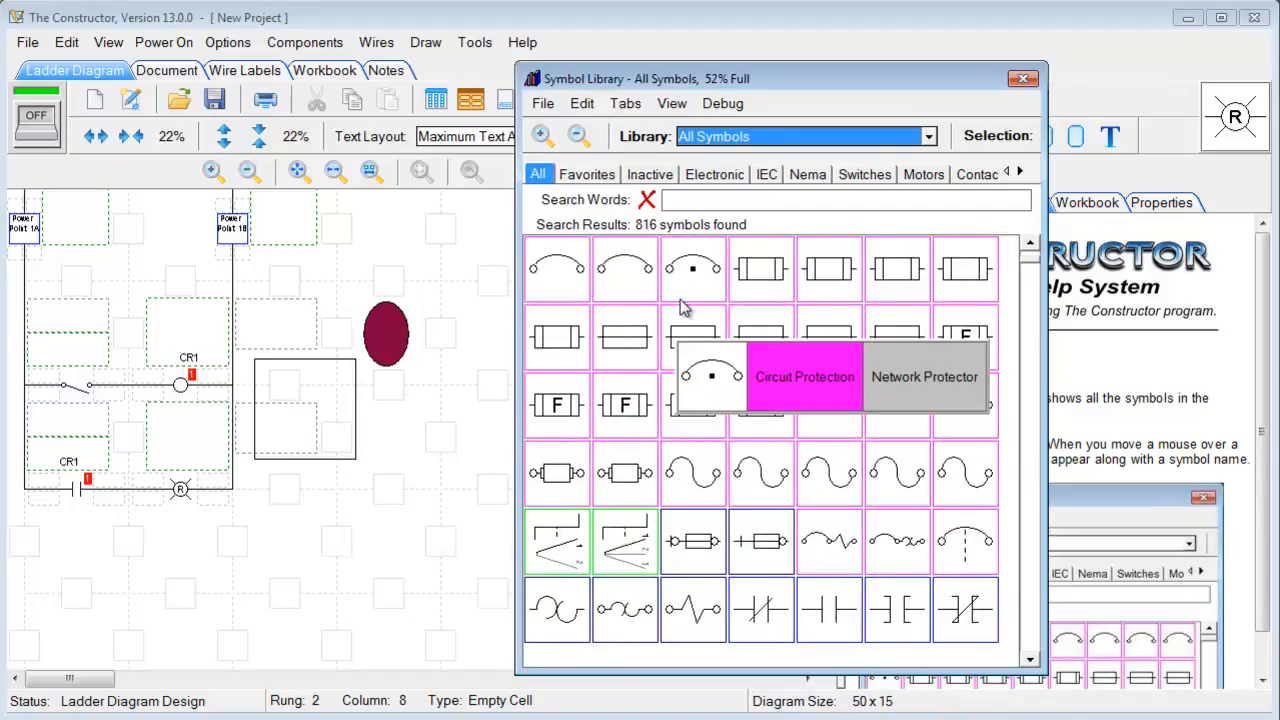
scroll(680, 308, down, 1)
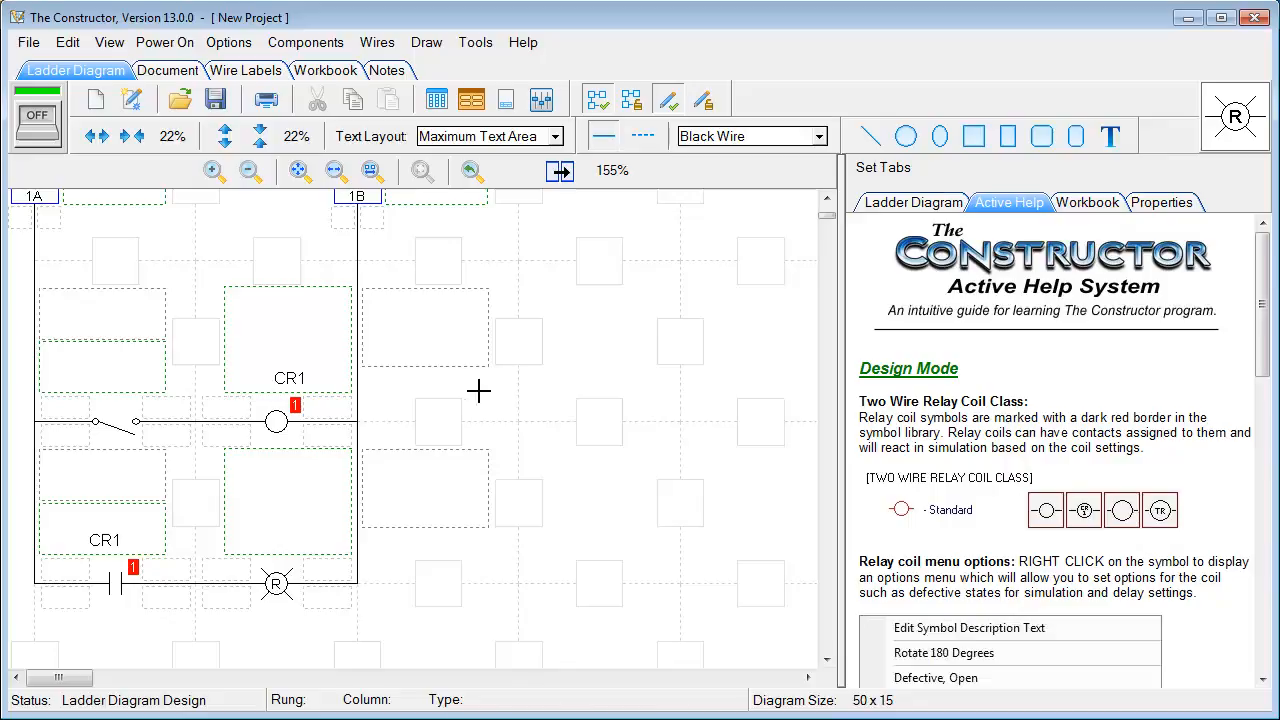
Switch new wires to the dashed style with the Blue Wire (Bright) colour
mouse_move(645, 140)
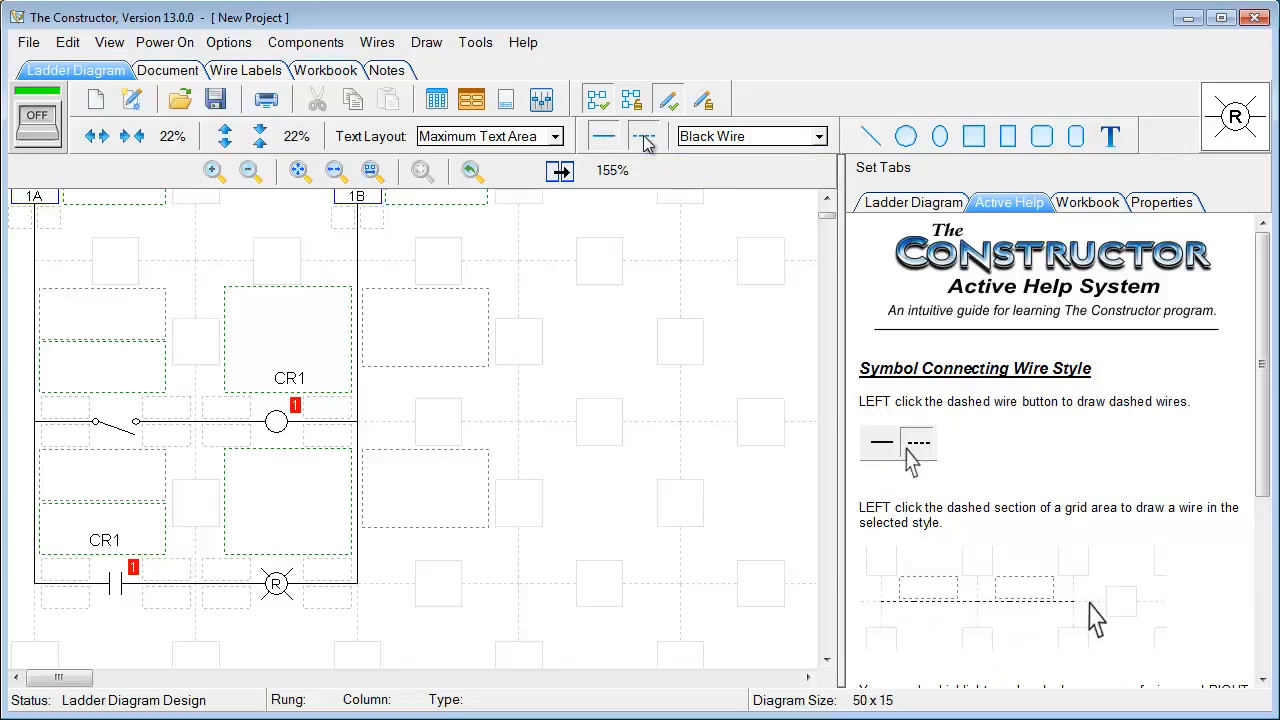
click(645, 140)
click(820, 138)
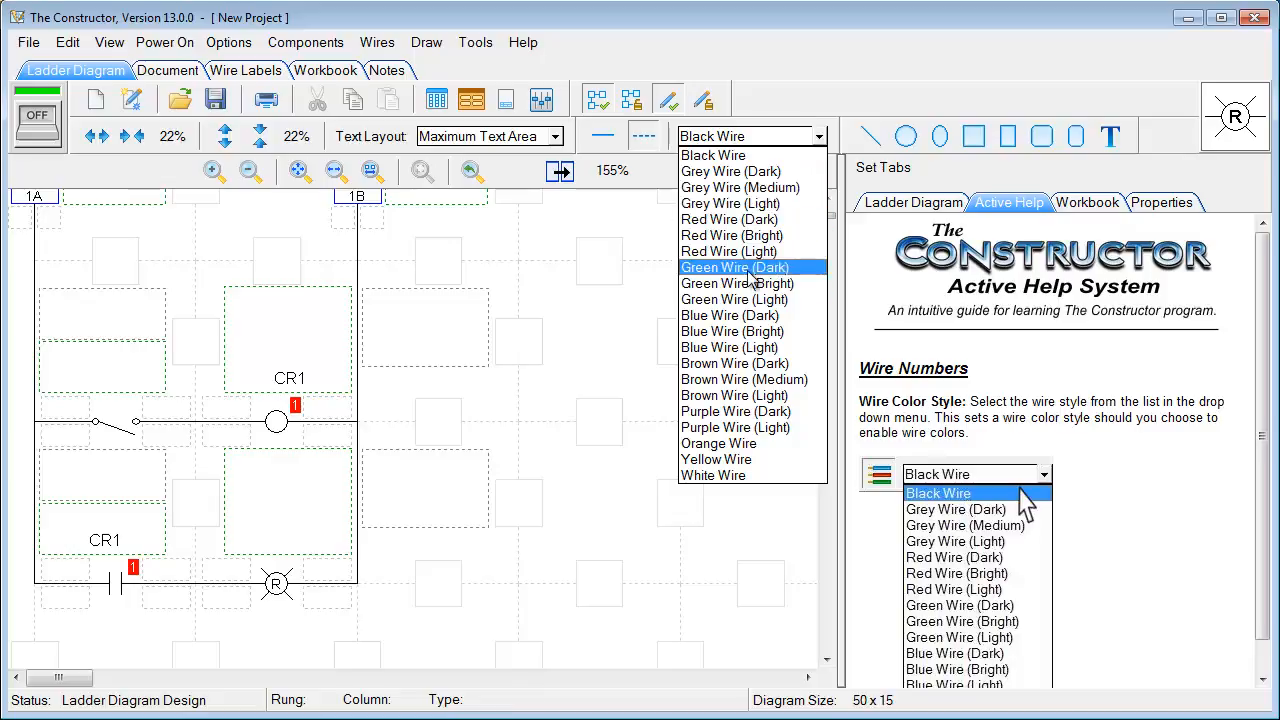
click(710, 331)
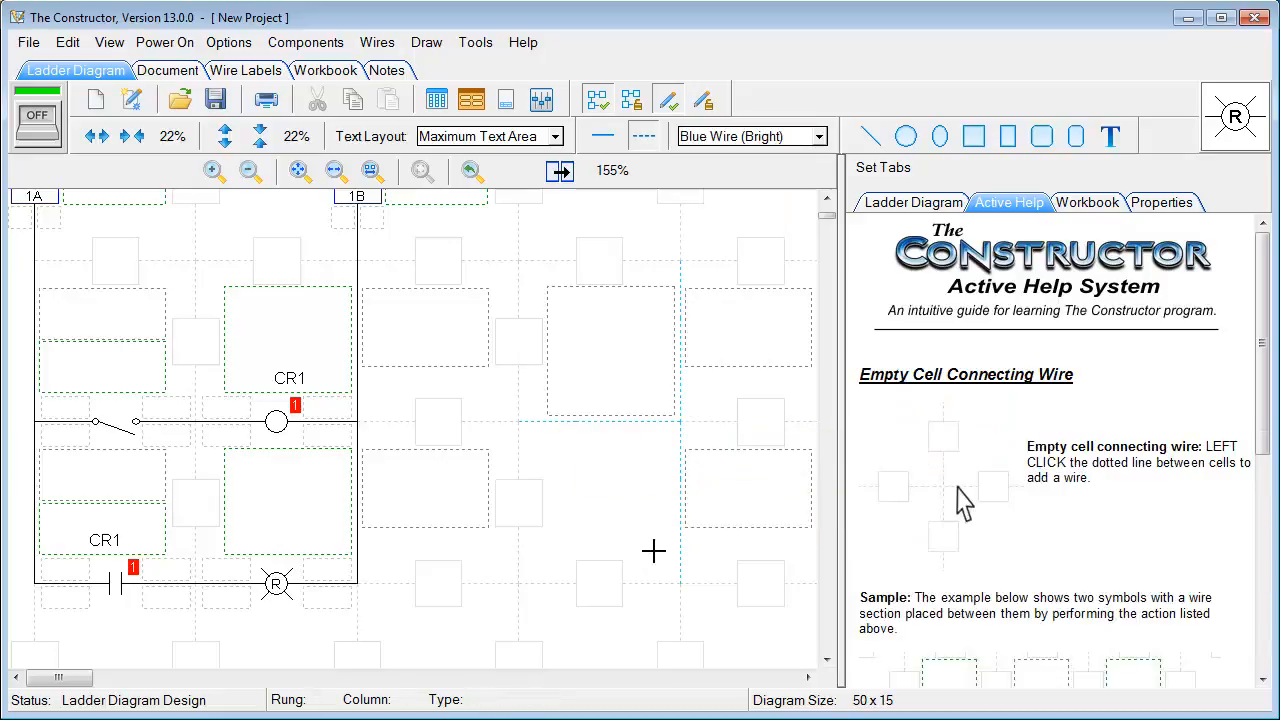
click(640, 591)
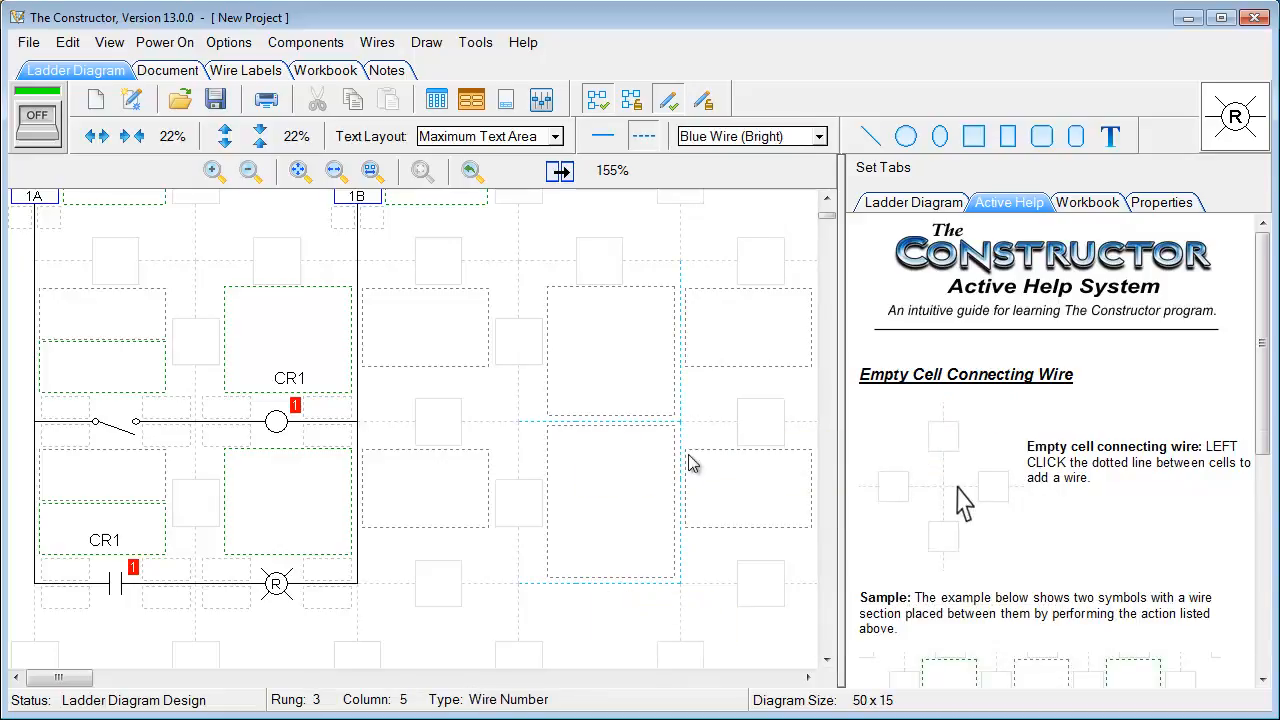
click(514, 449)
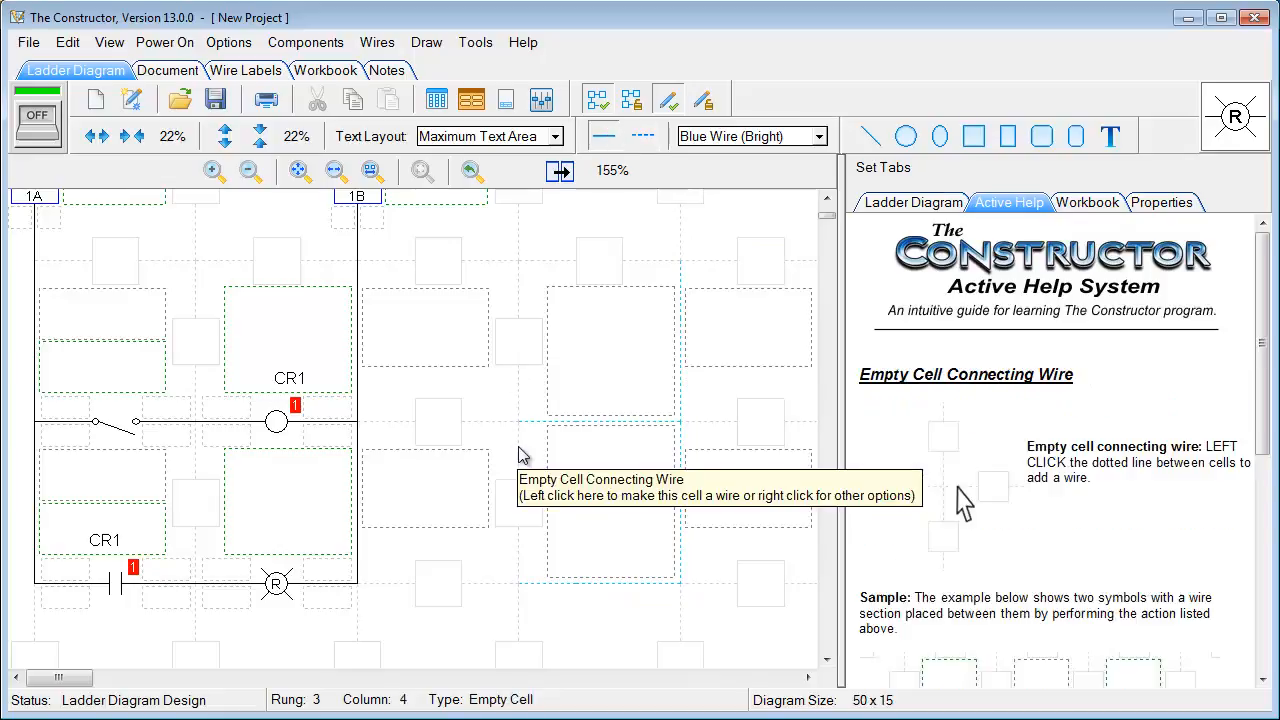
click(519, 396)
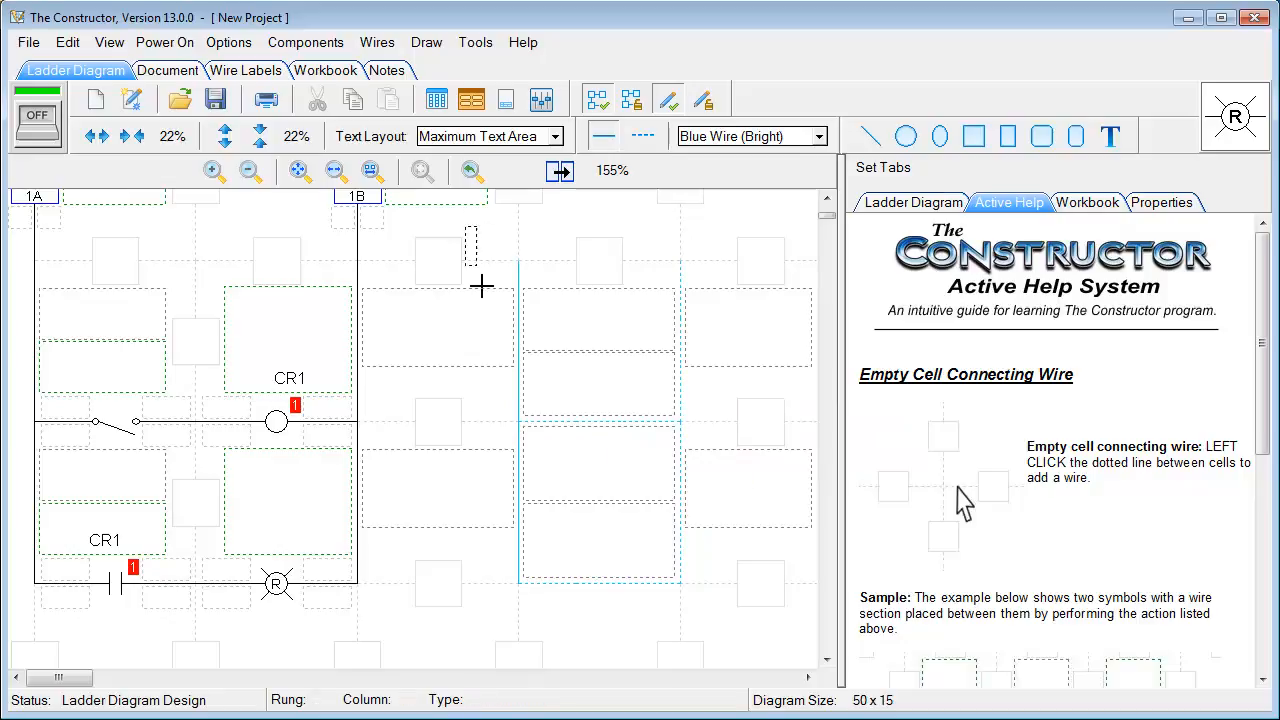
drag(465, 227, 740, 621)
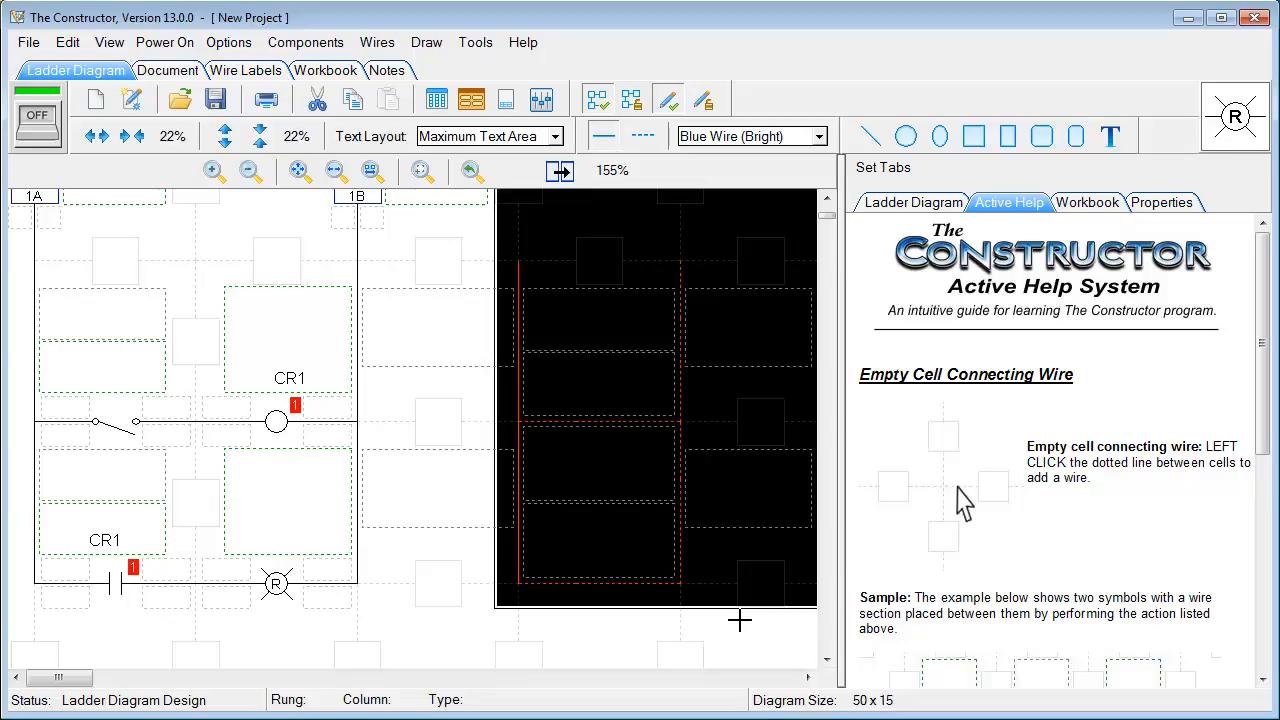
key(Delete)
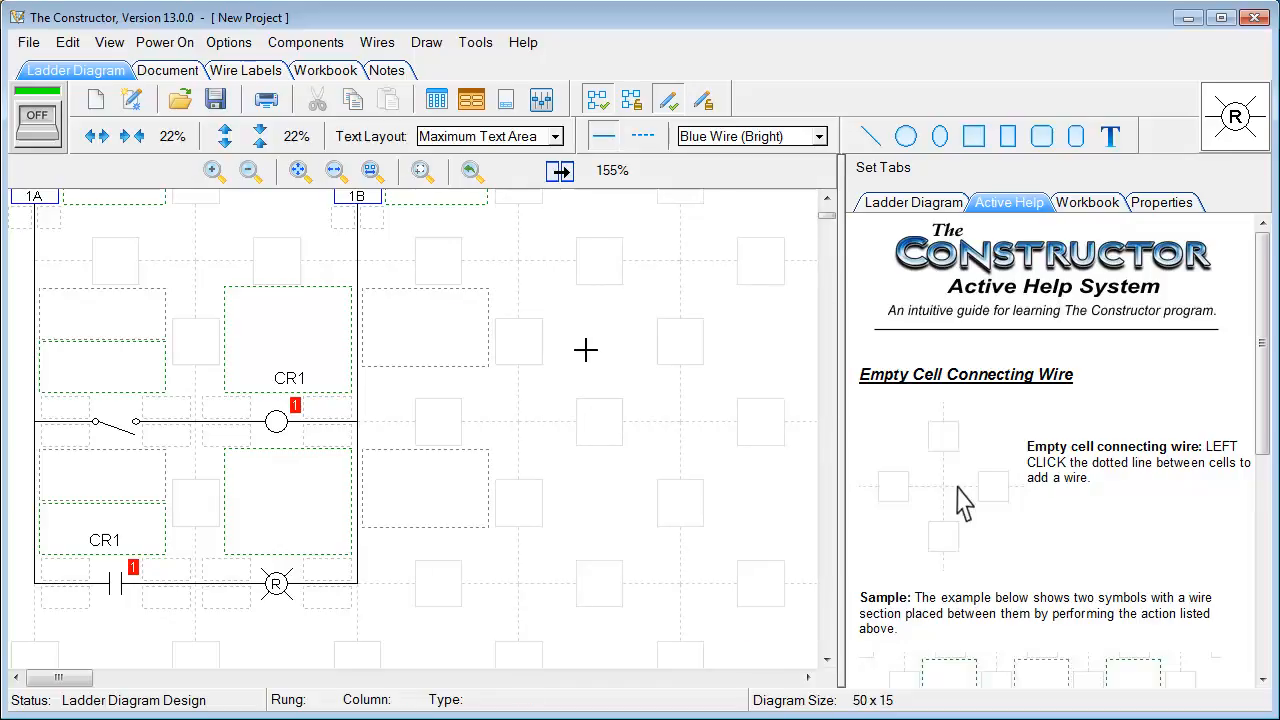
Reopen the symbol library and browse the Electronic, IEC and Nema categories
click(1235, 138)
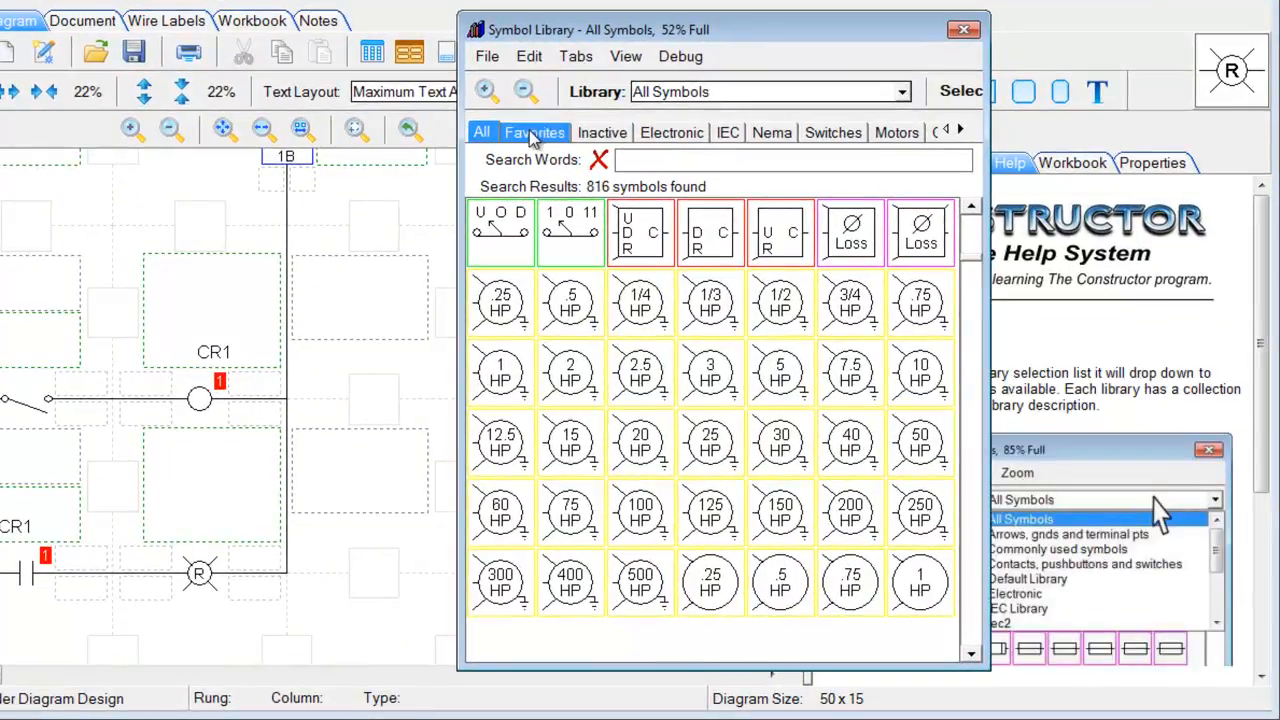
click(657, 137)
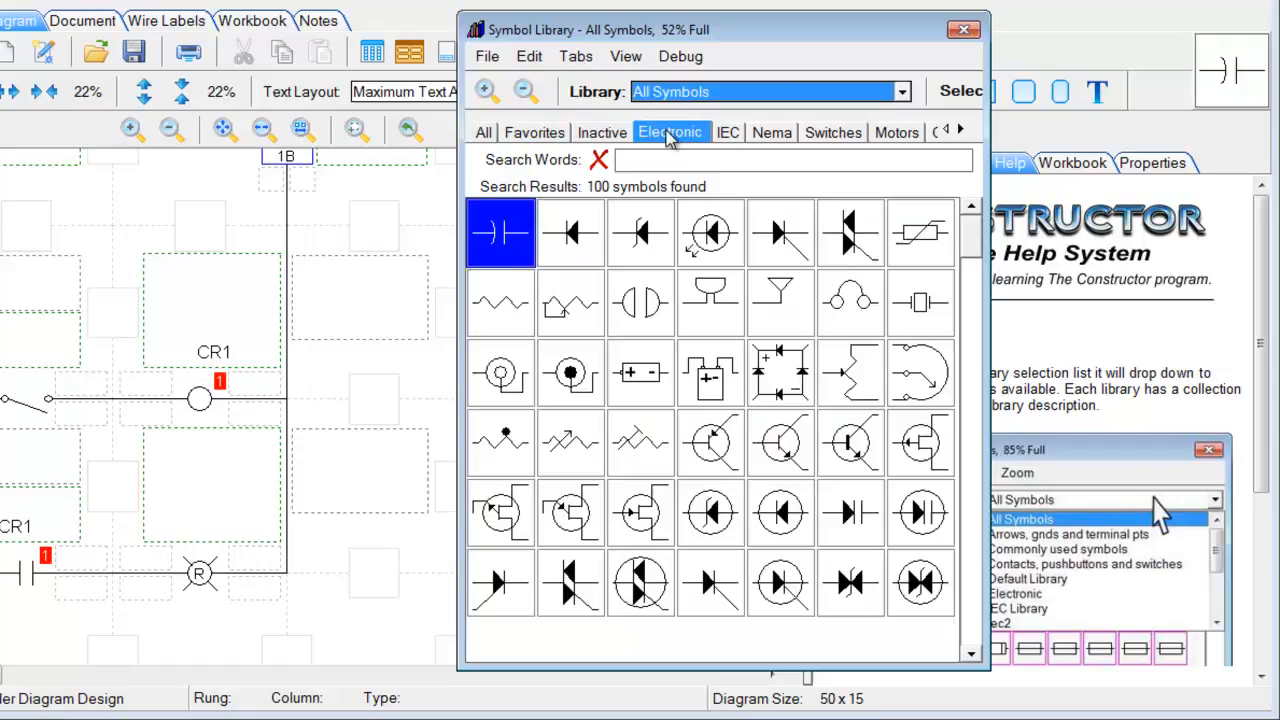
click(728, 136)
click(768, 140)
click(672, 133)
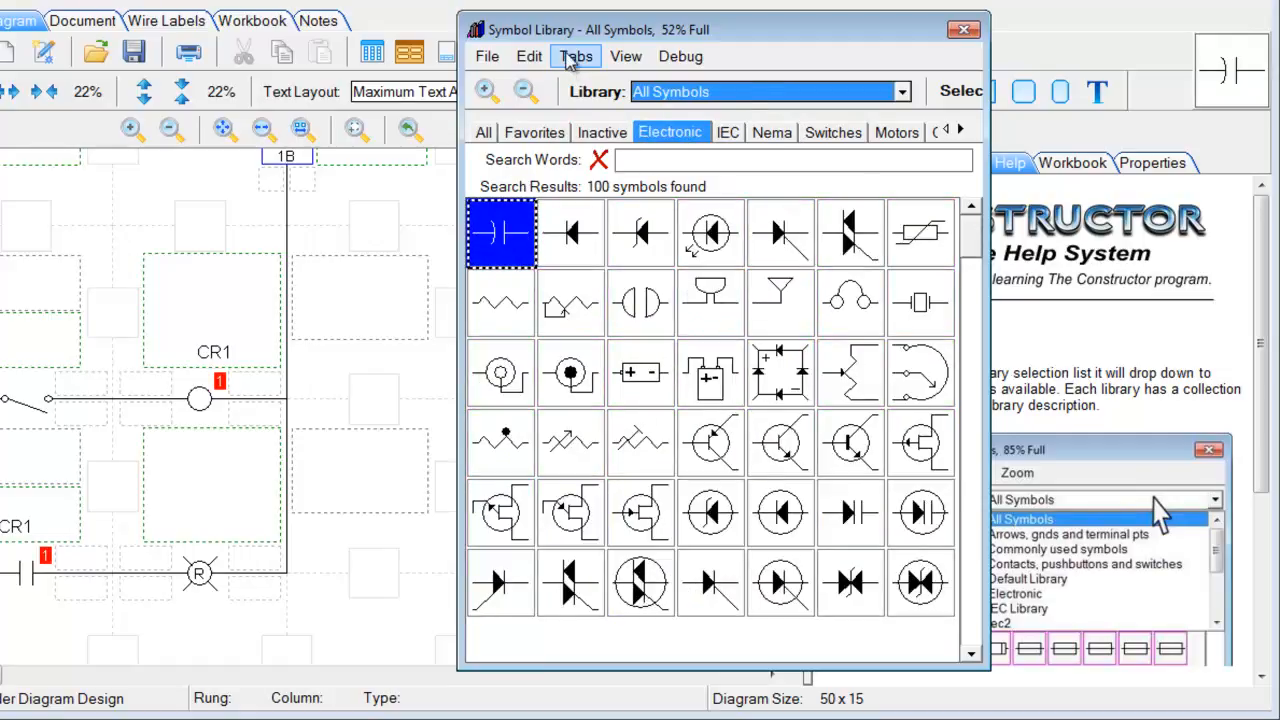
click(575, 56)
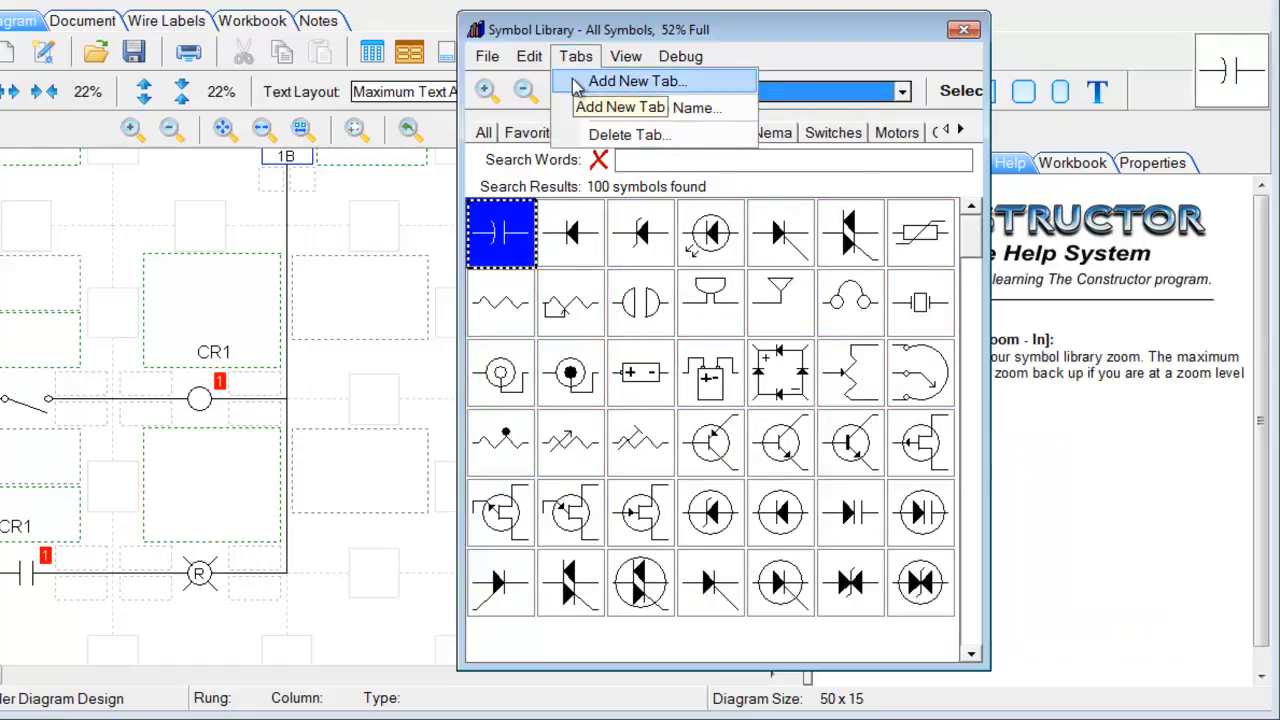
click(777, 57)
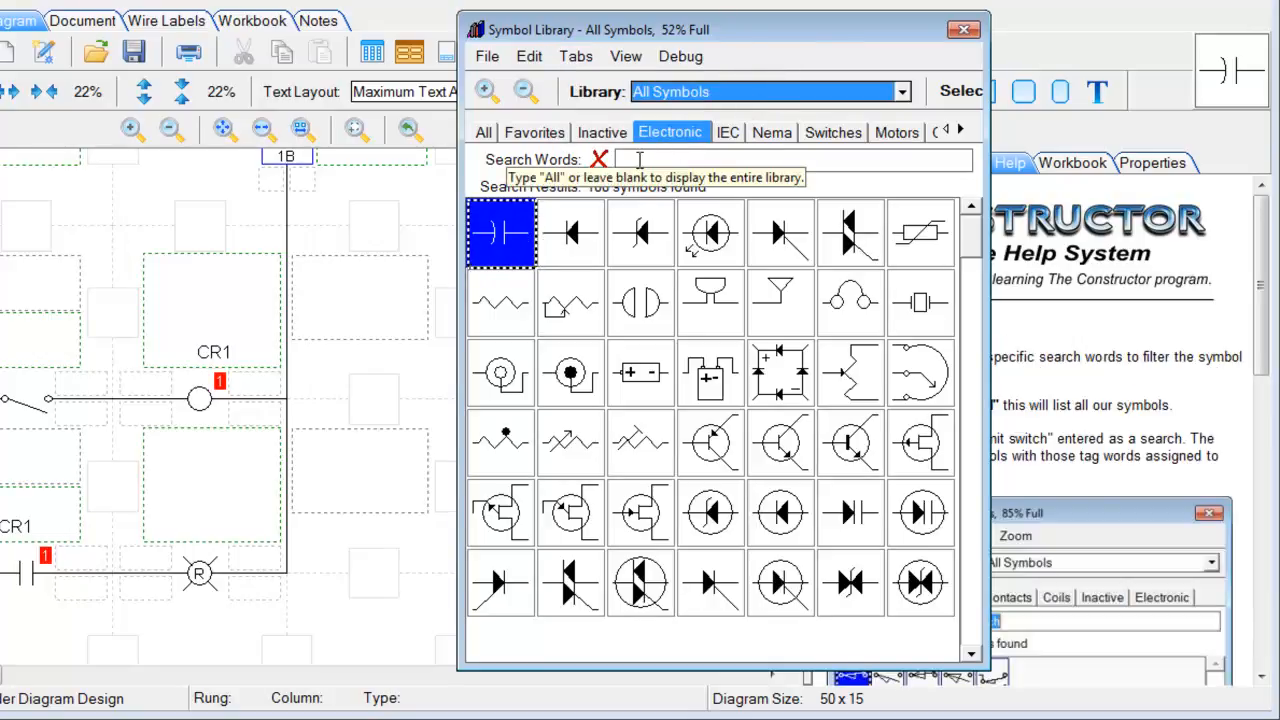
Search the symbol library for the keywords sw, switch, coils and motors
click(640, 160)
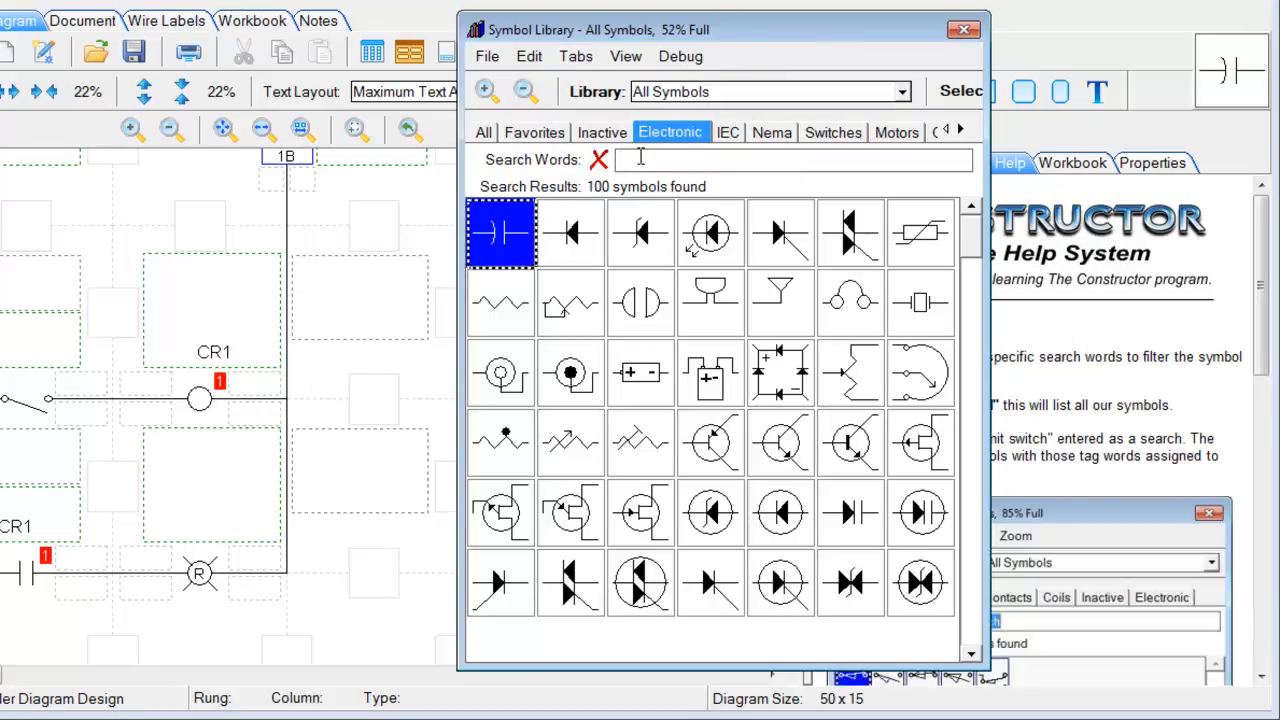
text(switches)
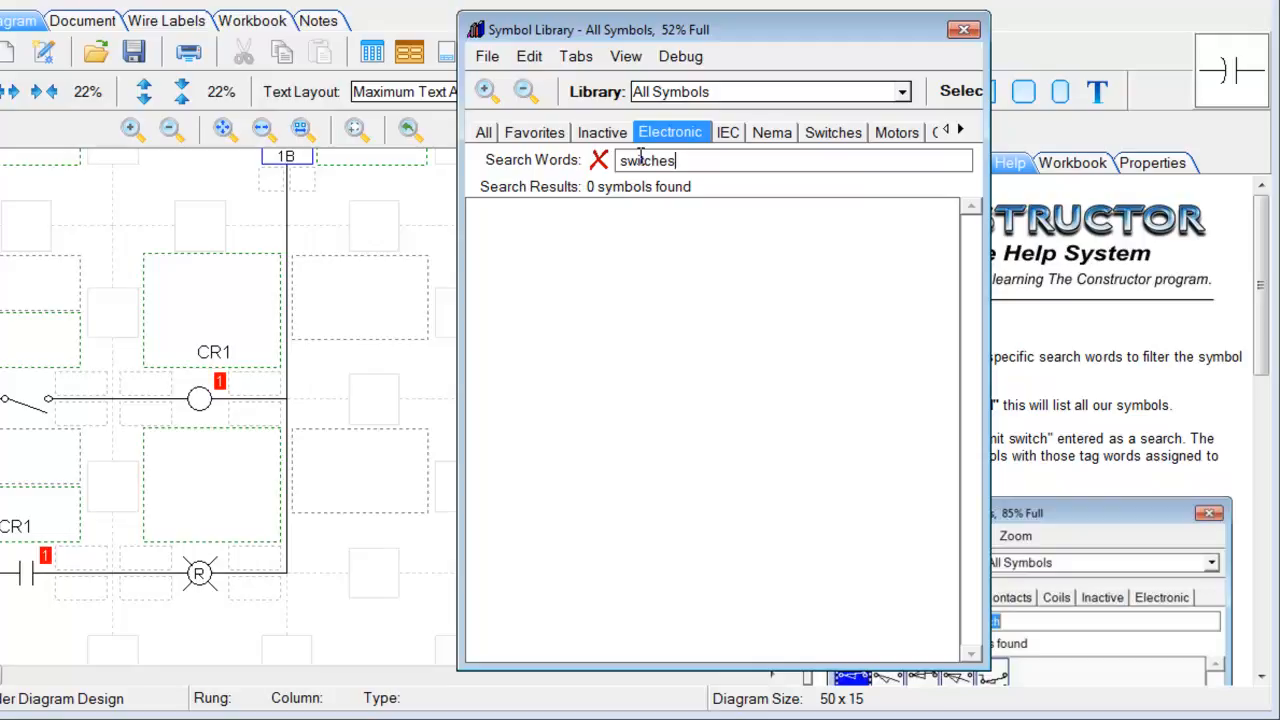
click(481, 134)
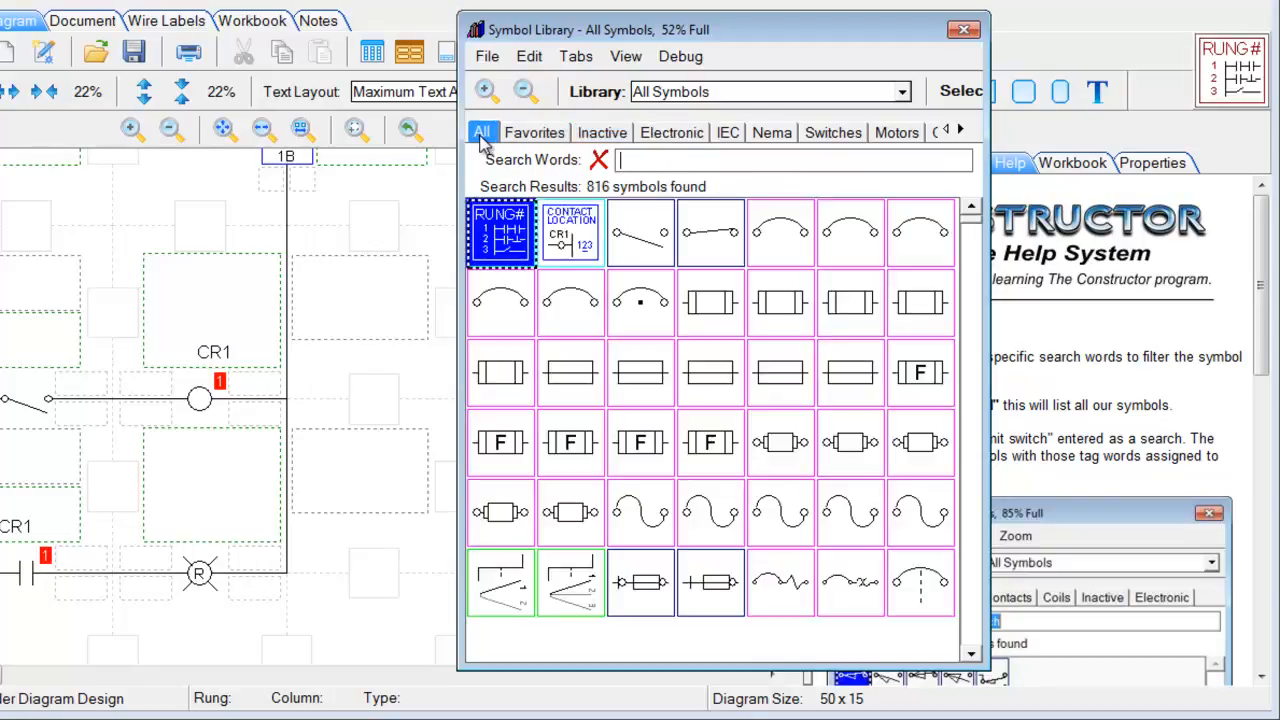
click(653, 159)
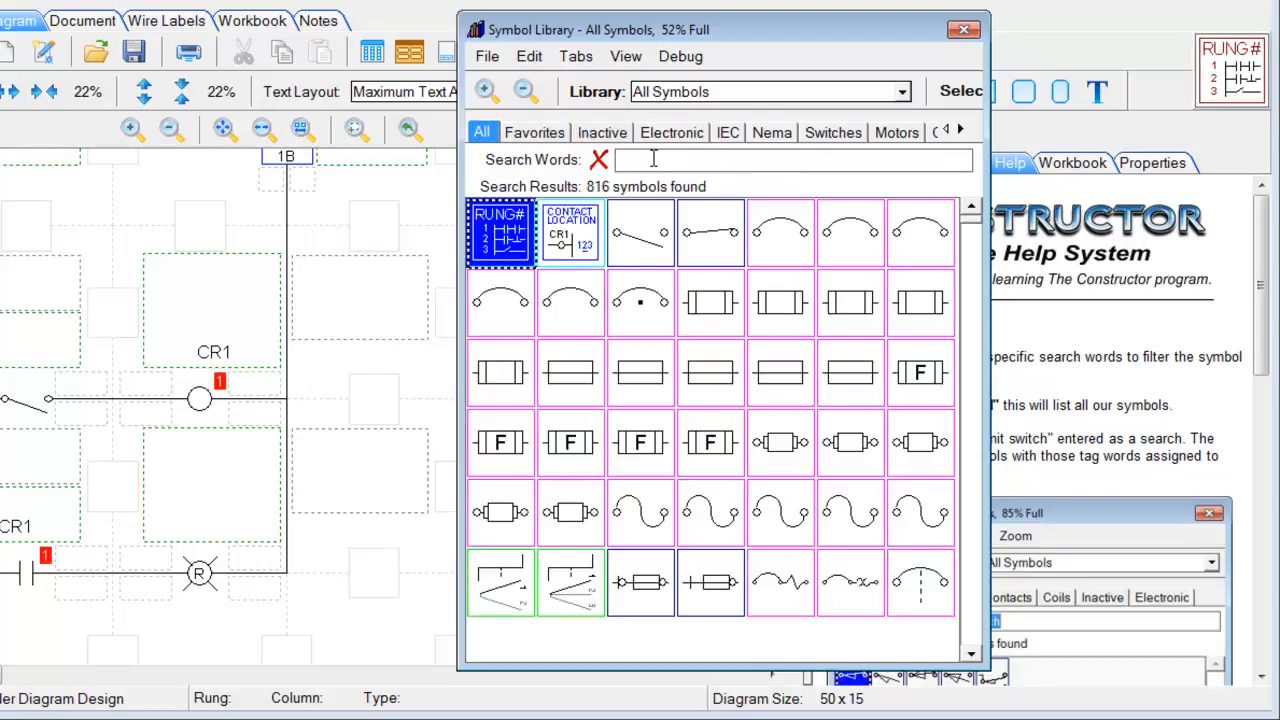
text(switch)
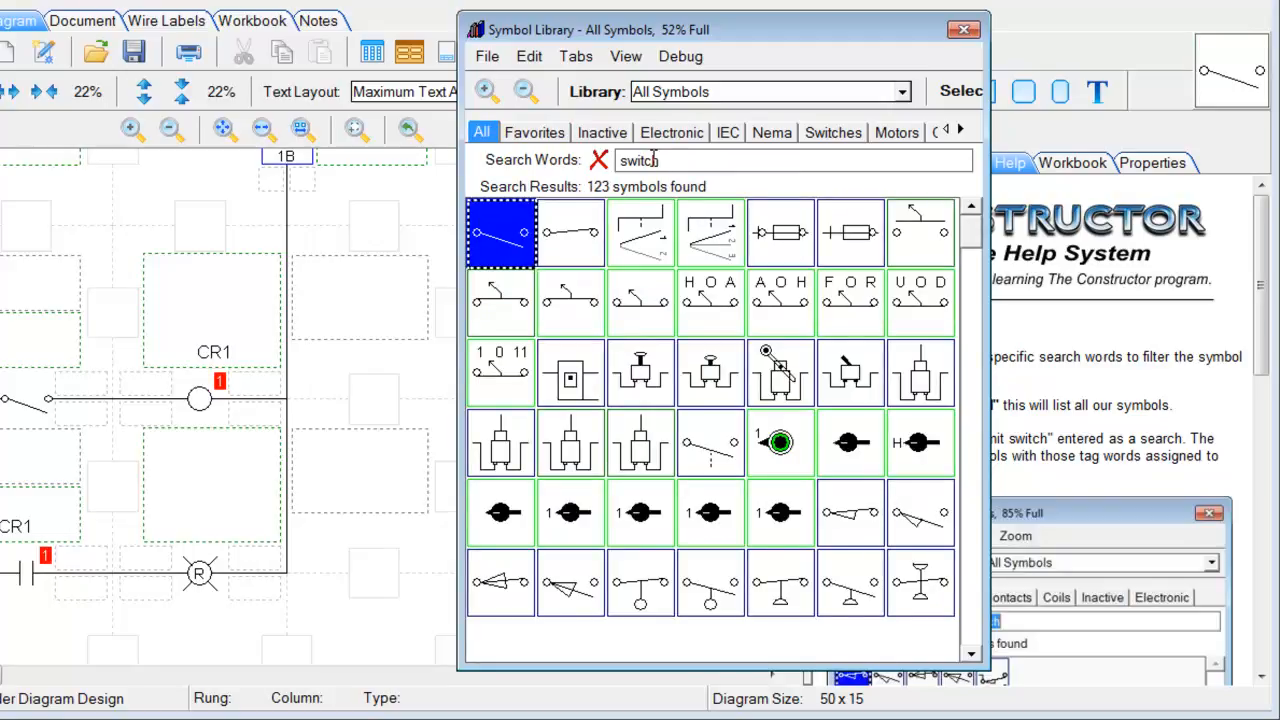
scroll(970, 232, down, 1)
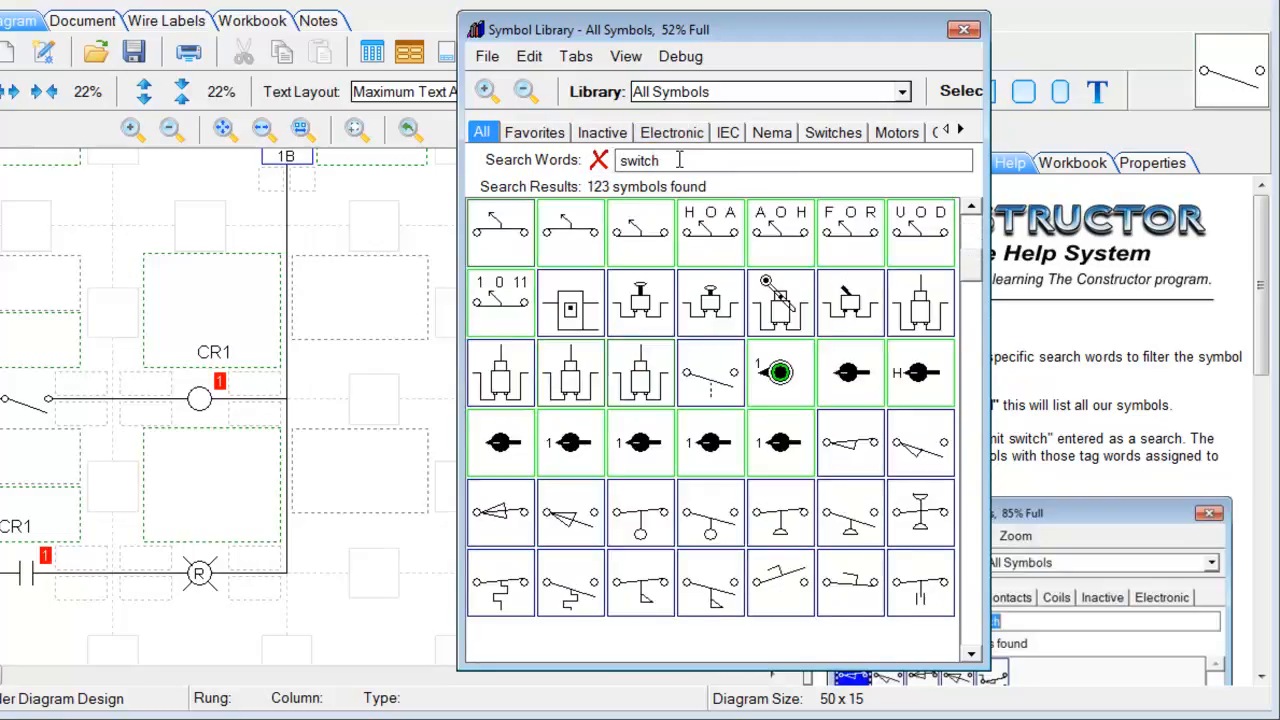
drag(678, 160, 590, 165)
text(coils)
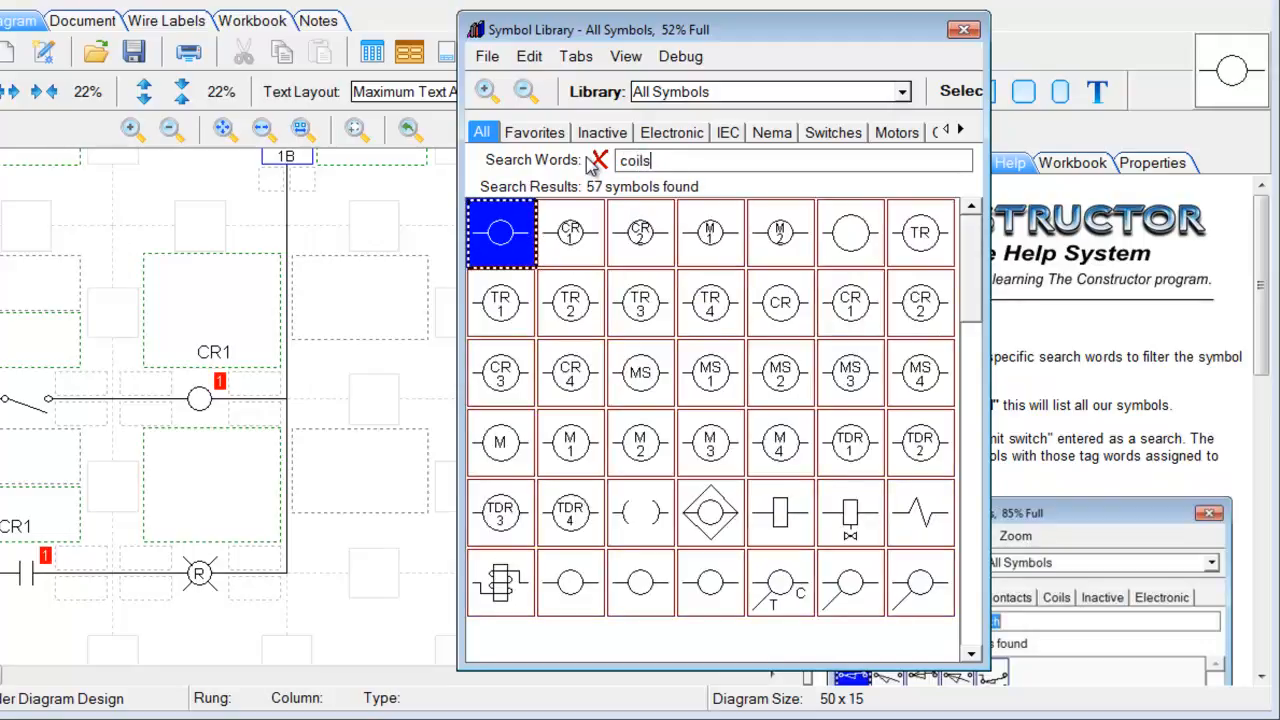
key(BackSpace)
key(BackSpace)
key(BackSpace)
key(BackSpace)
key(BackSpace)
text(motors)
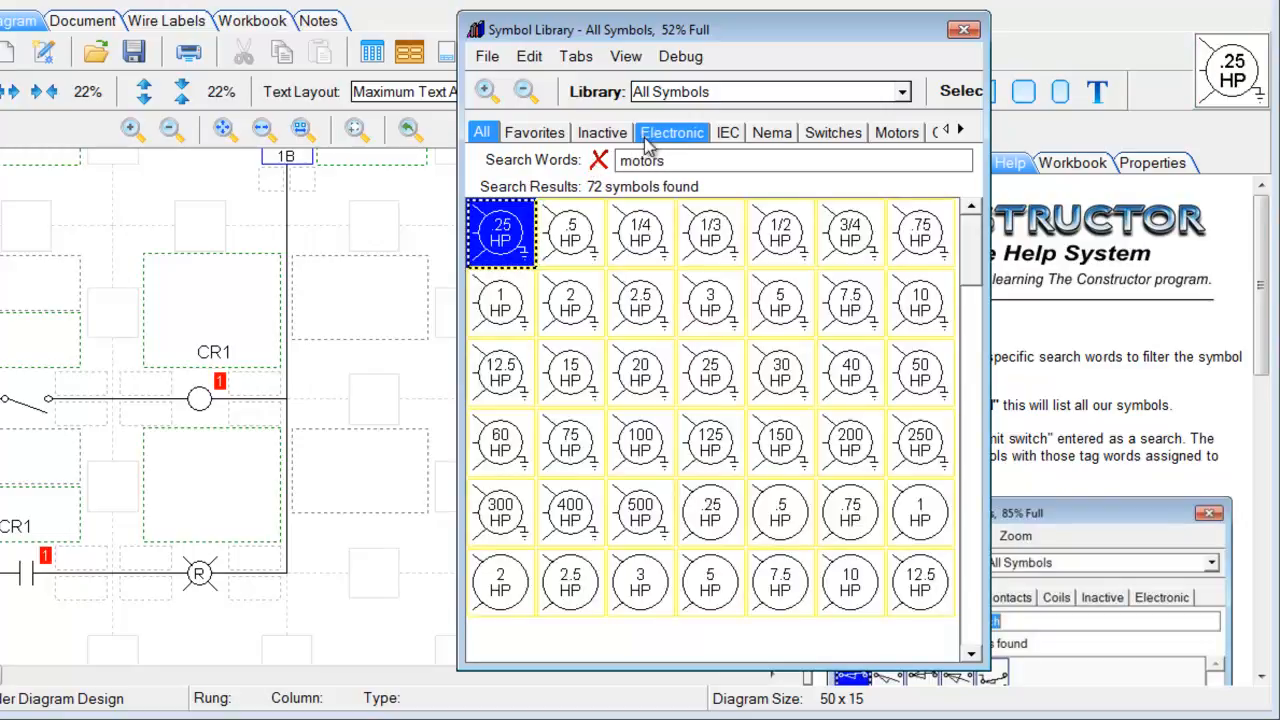
Restore the All and Favorites categories and clear the motors search to list all 816 symbols
click(961, 131)
click(961, 131)
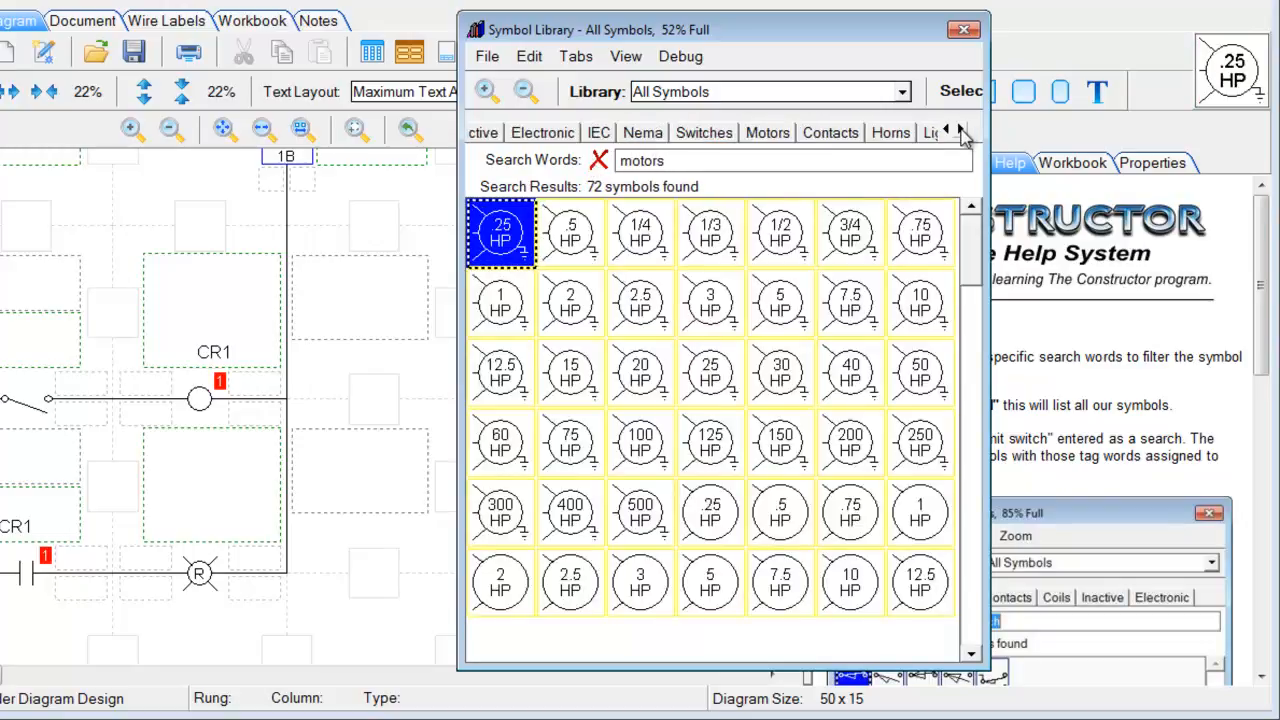
click(944, 131)
click(944, 131)
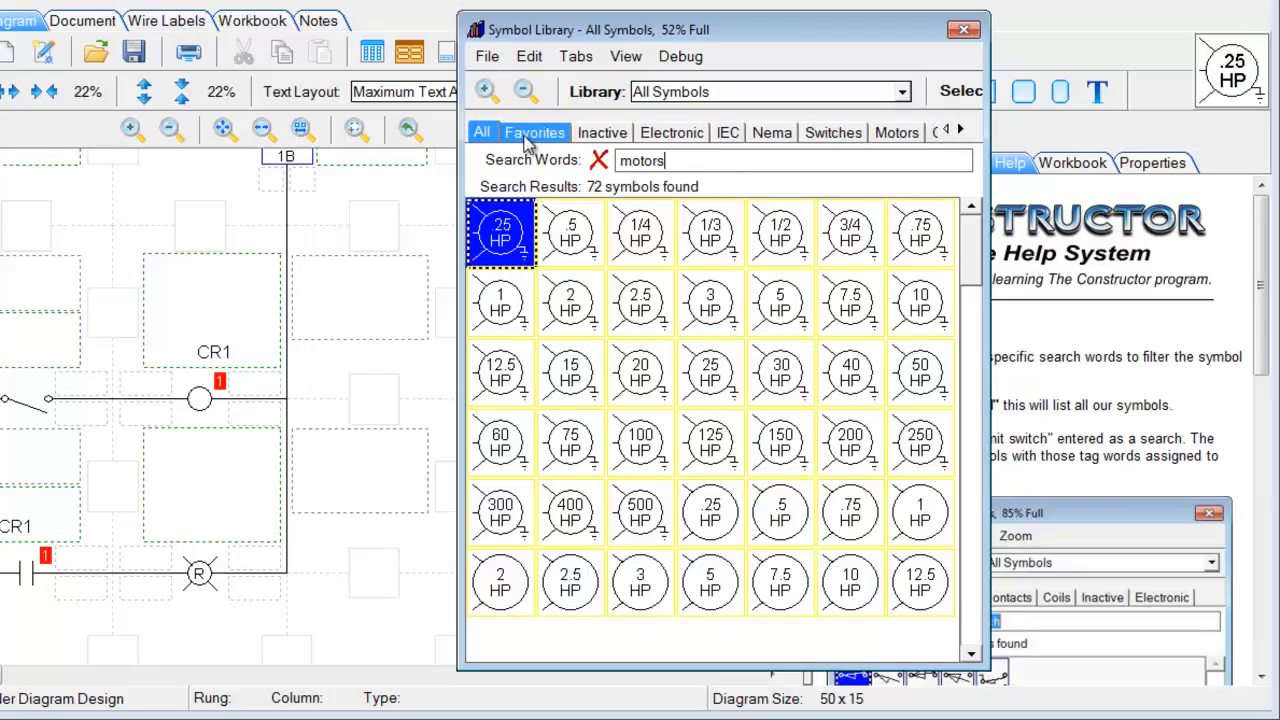
drag(668, 160, 599, 160)
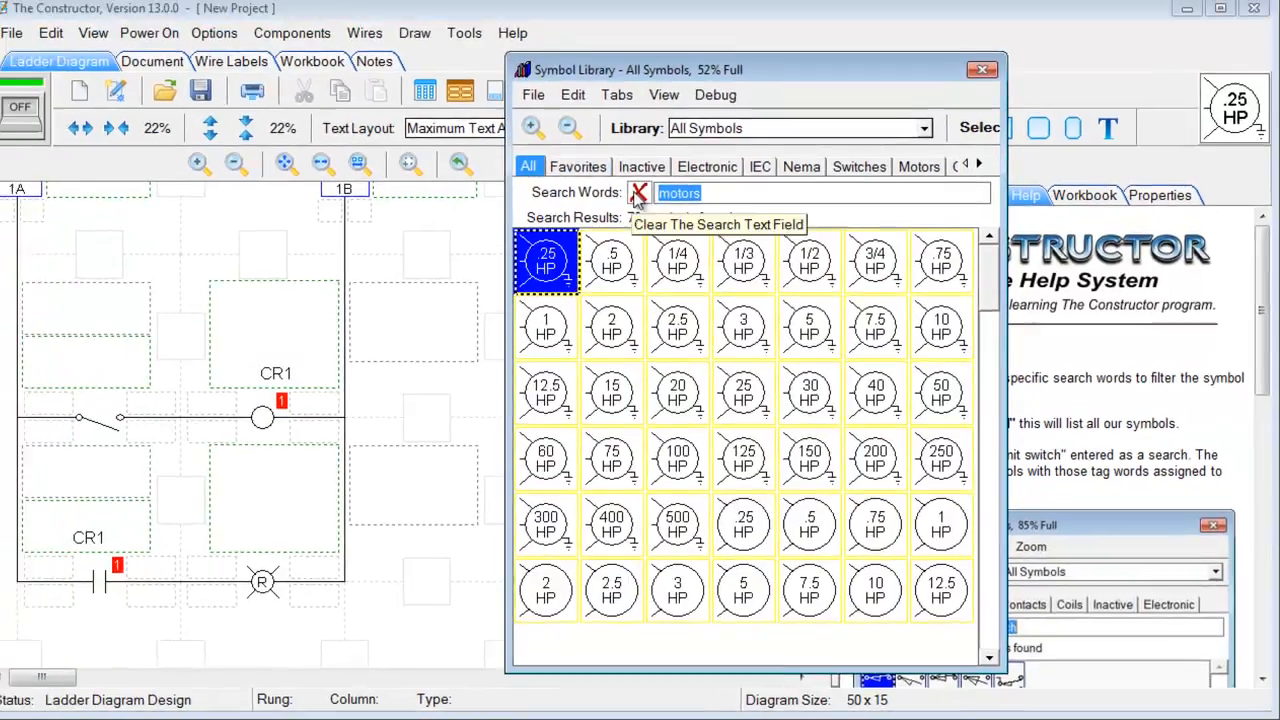
click(638, 194)
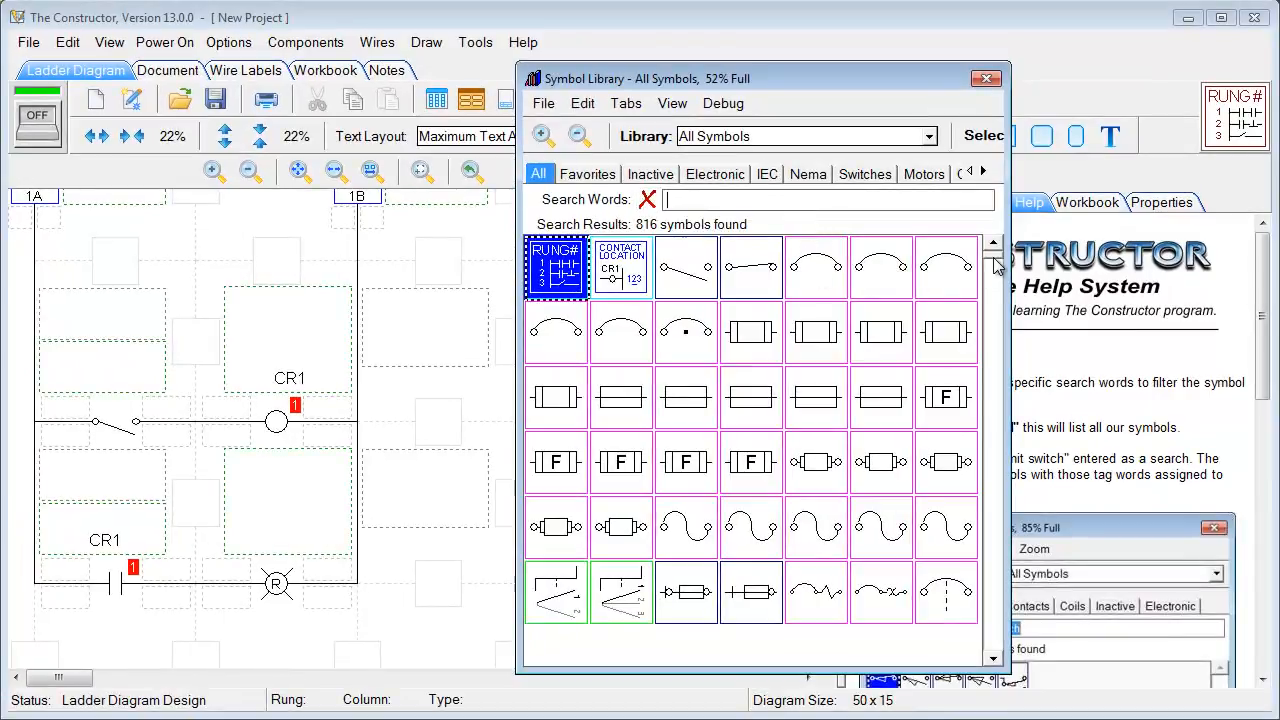
scroll(995, 265, down, 4)
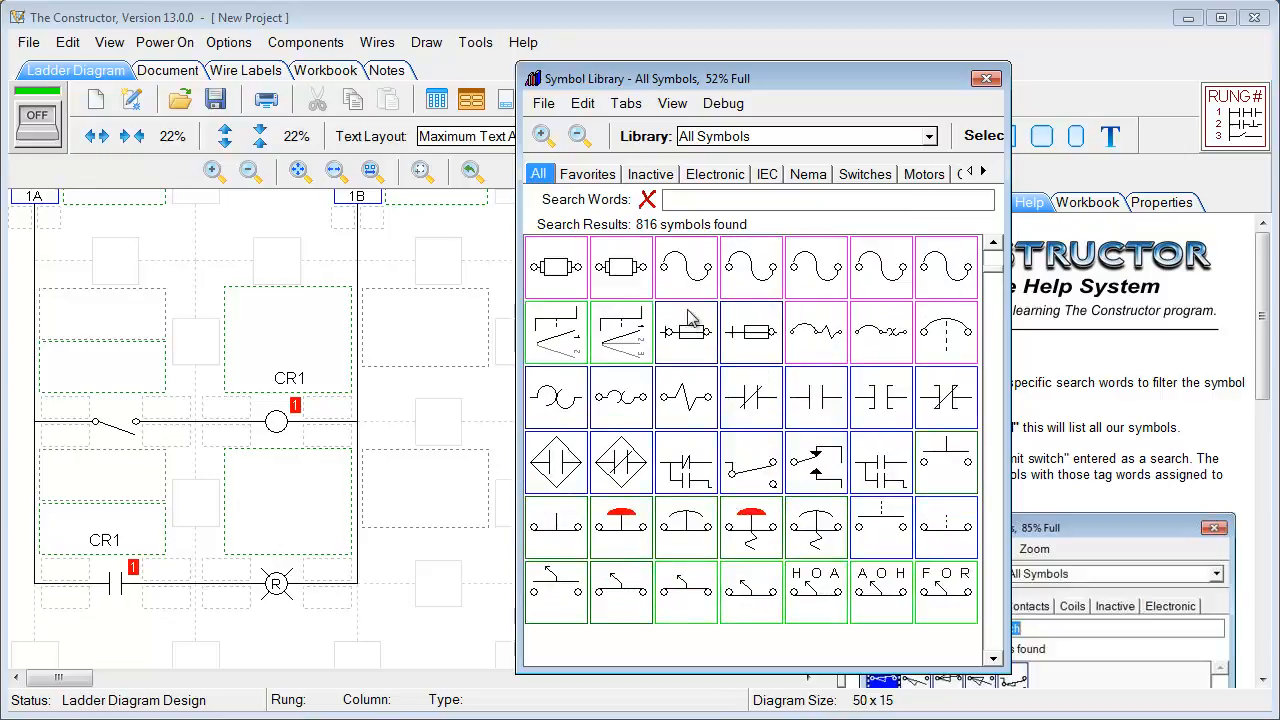
click(543, 103)
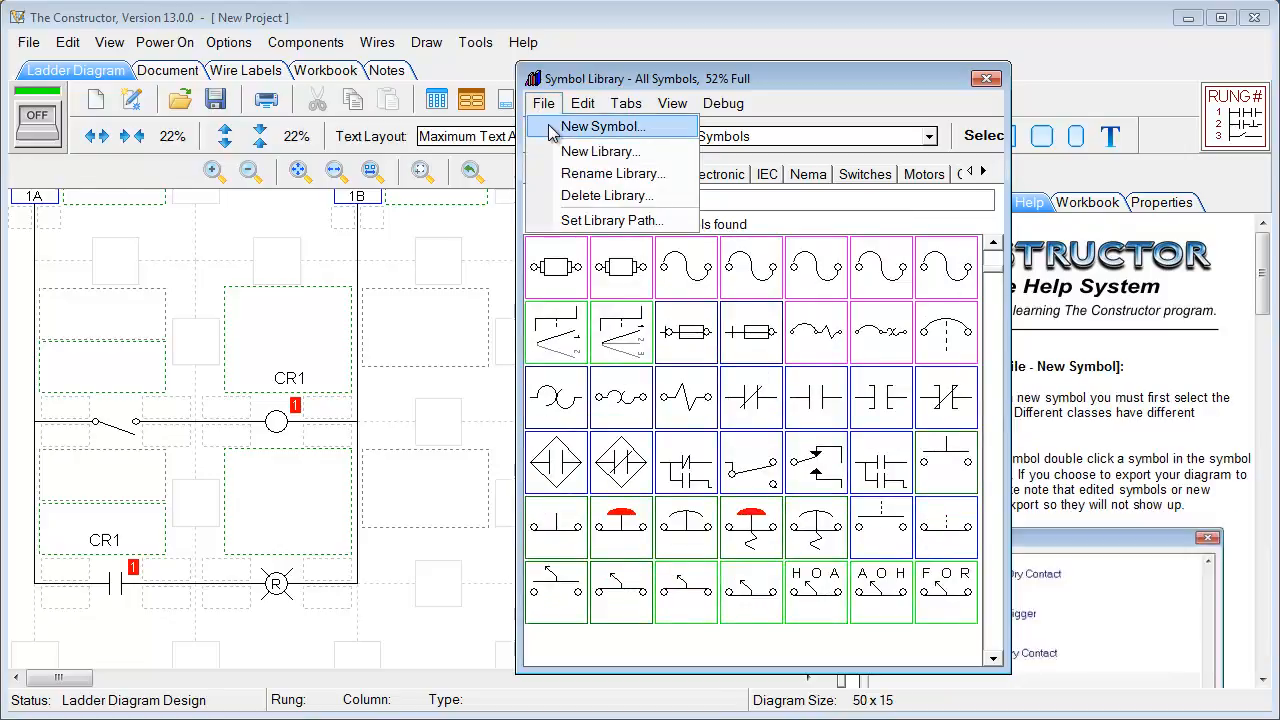
Start a new symbol of class SPST NO in the symbol editor
click(553, 128)
drag(597, 122, 227, 62)
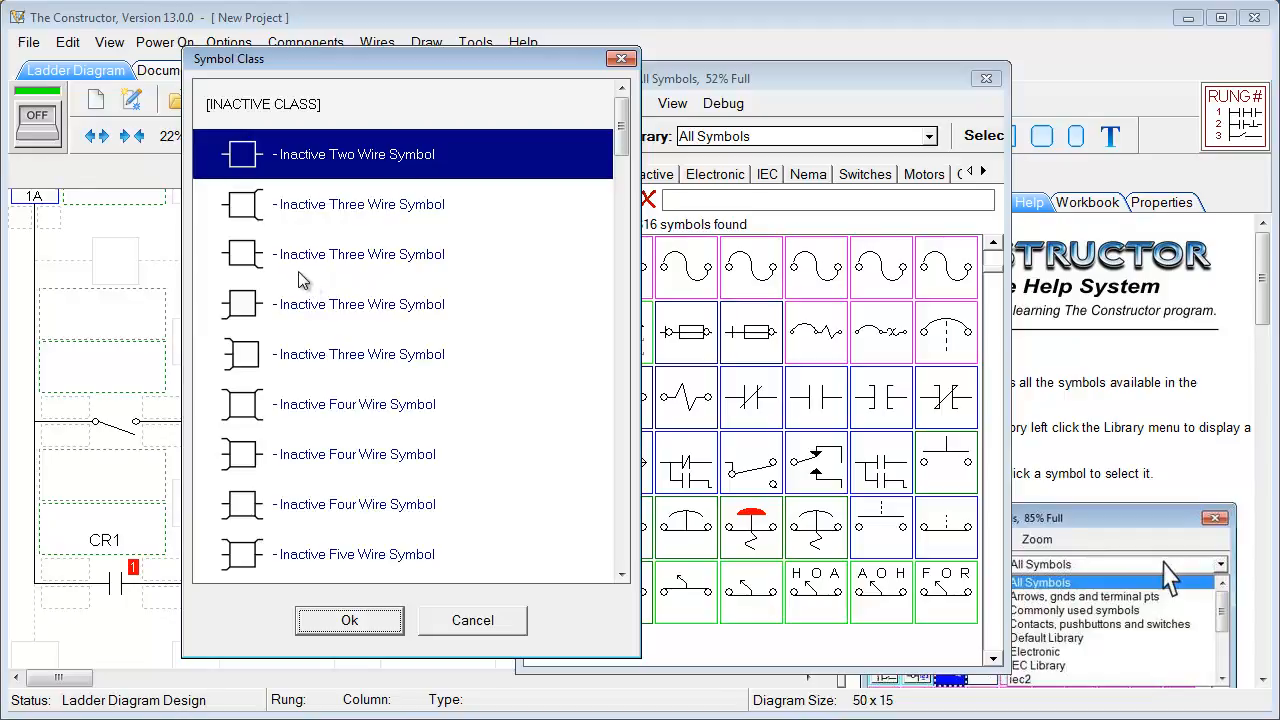
drag(620, 133, 608, 210)
click(240, 264)
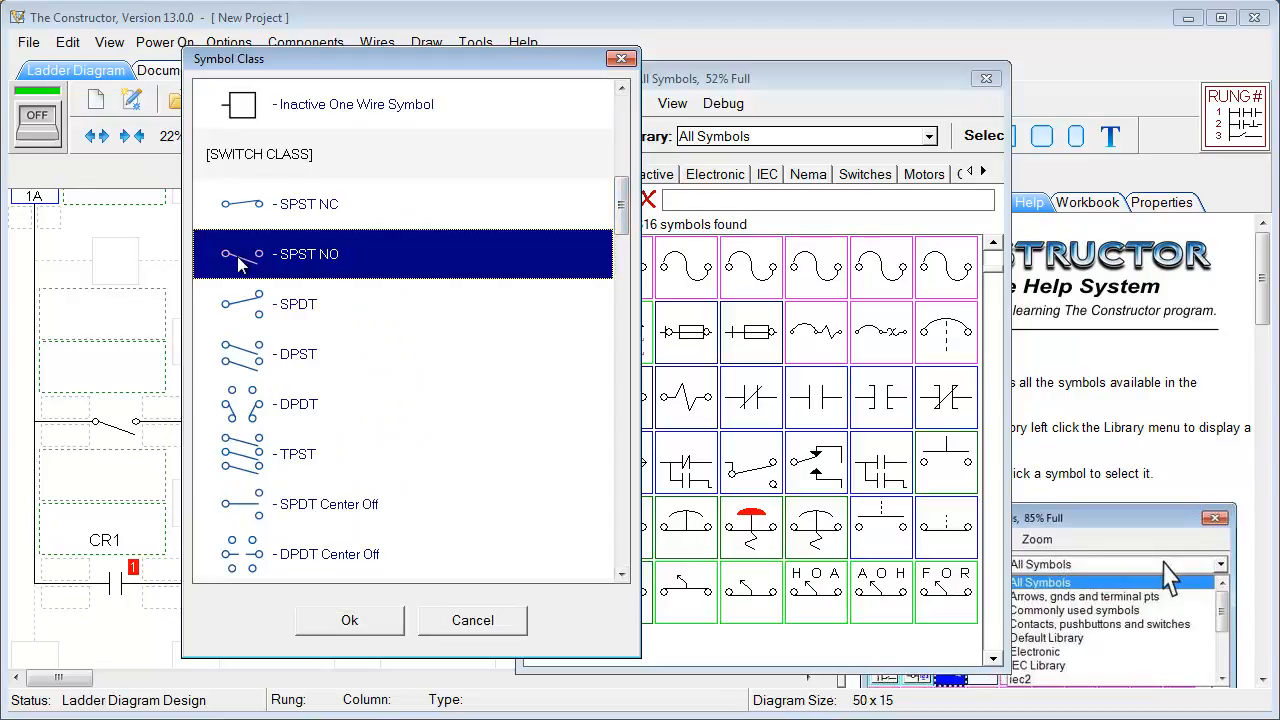
click(347, 620)
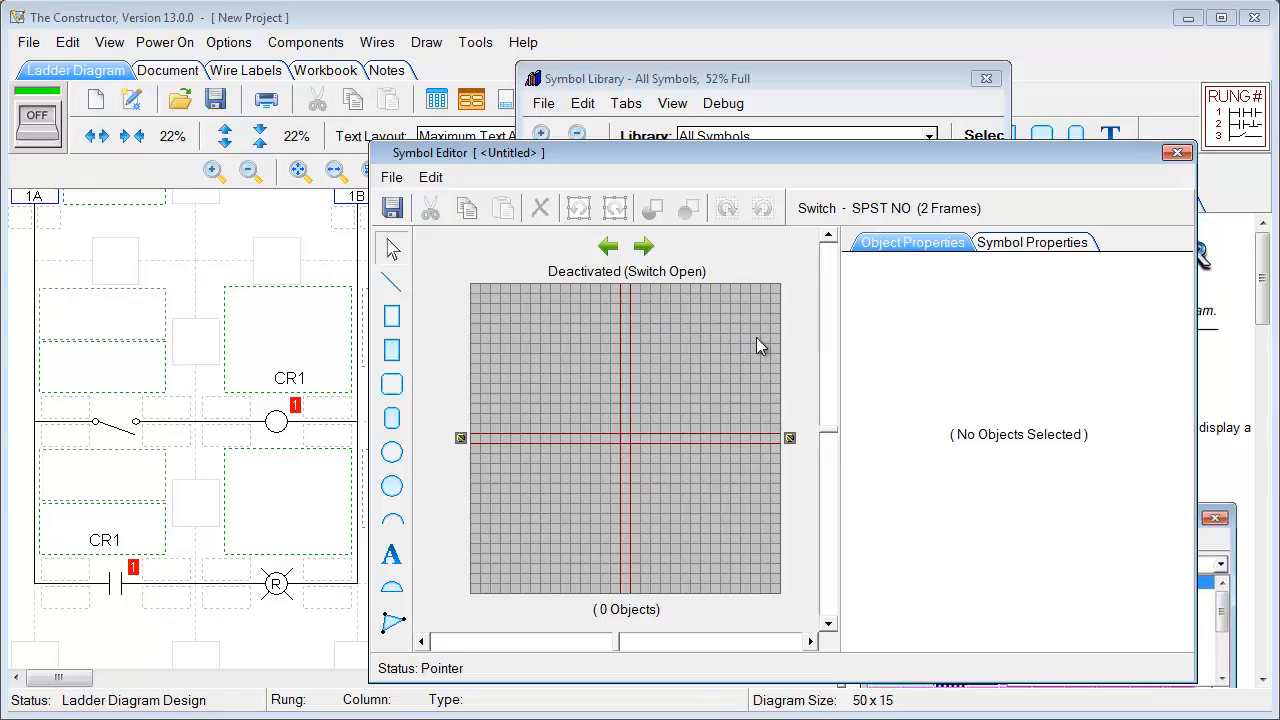
Check the symbol's properties, exit the editor without saving, and close the symbol library
click(1029, 244)
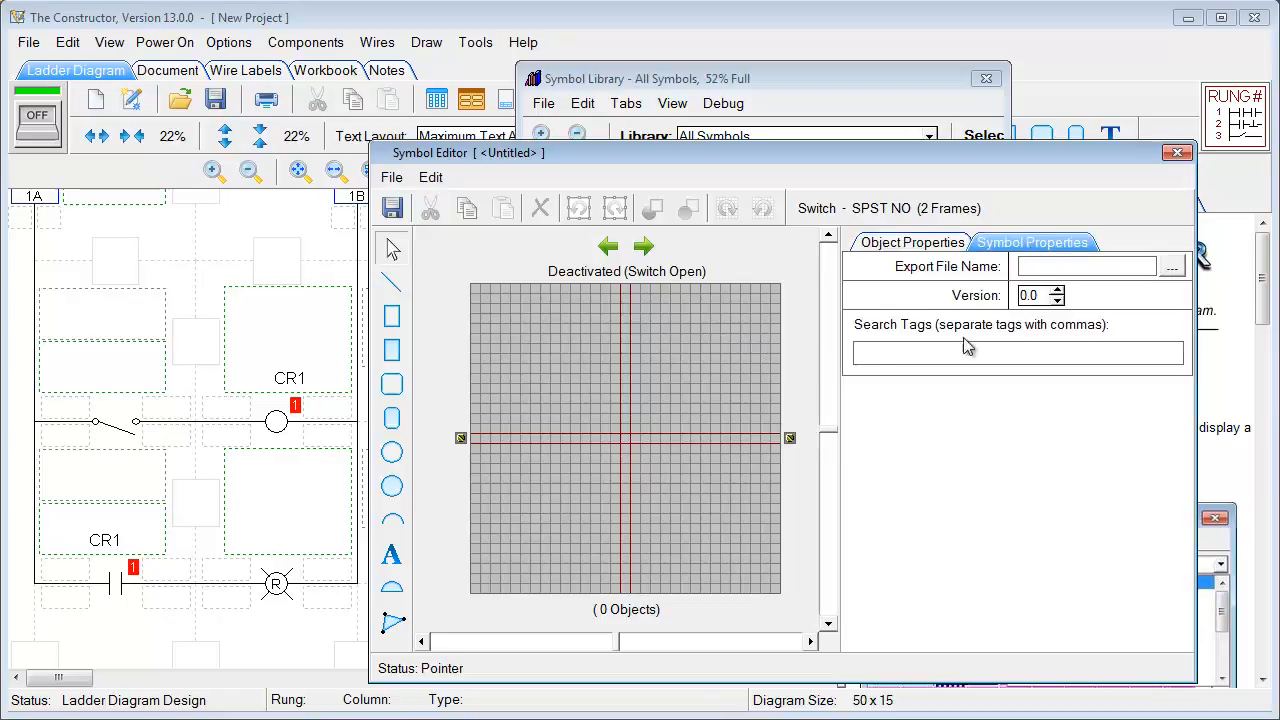
click(391, 178)
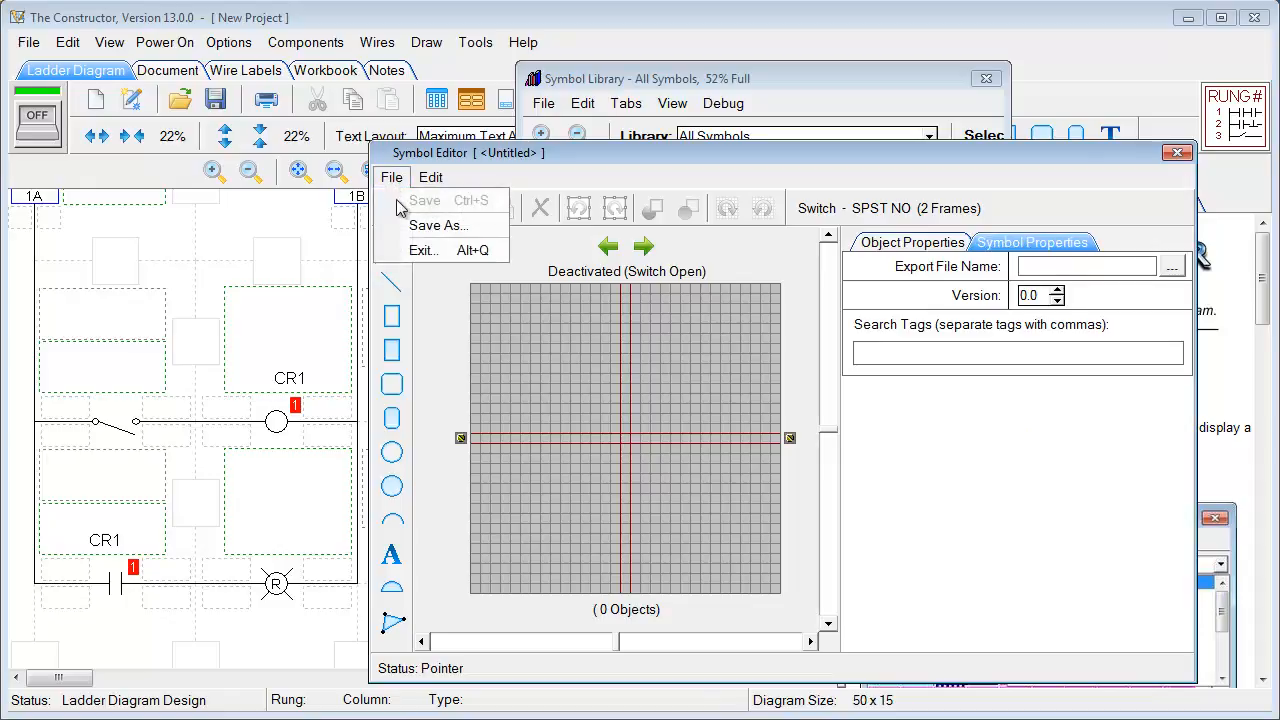
click(1178, 153)
click(798, 474)
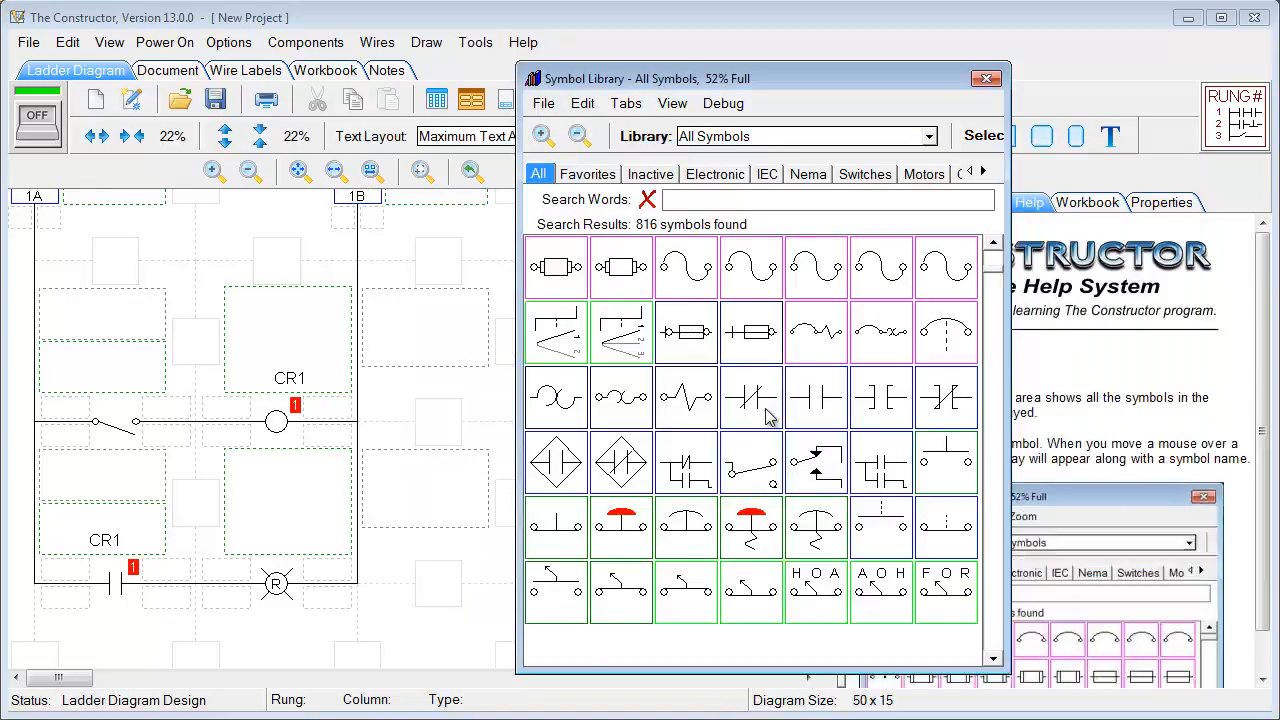
mouse_move(768, 418)
mouse_move(738, 286)
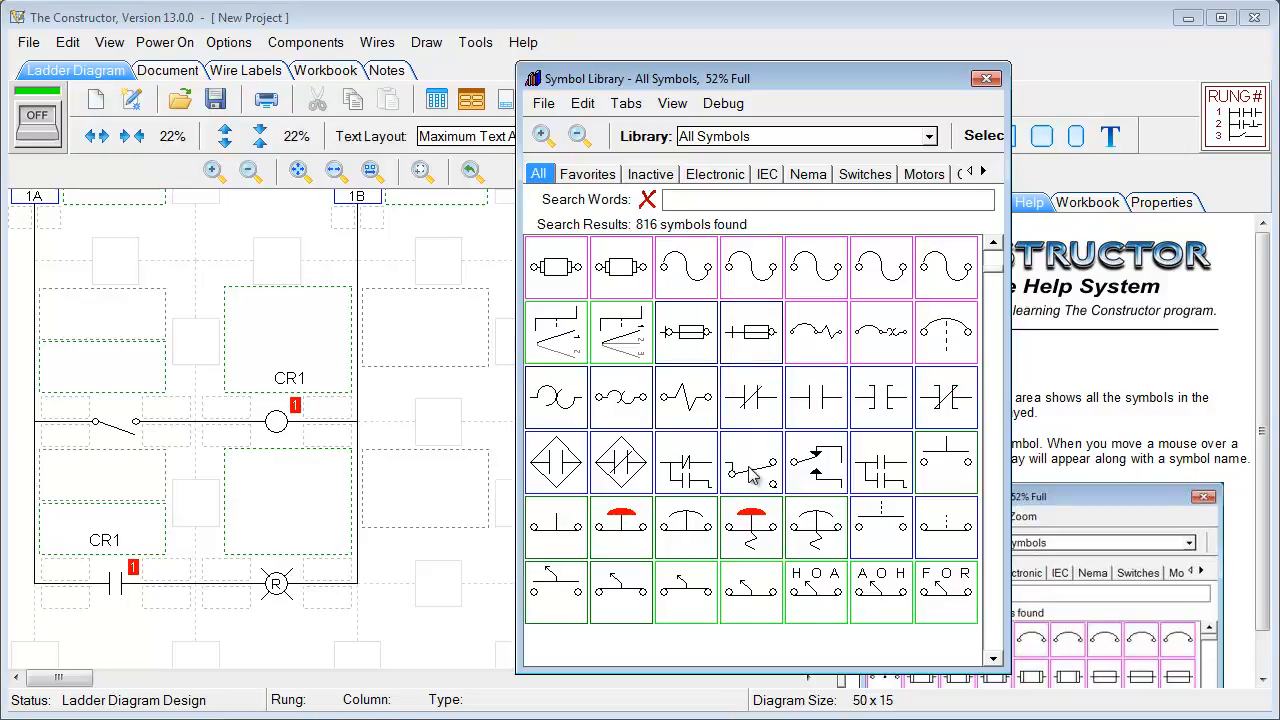
mouse_move(752, 476)
click(986, 78)
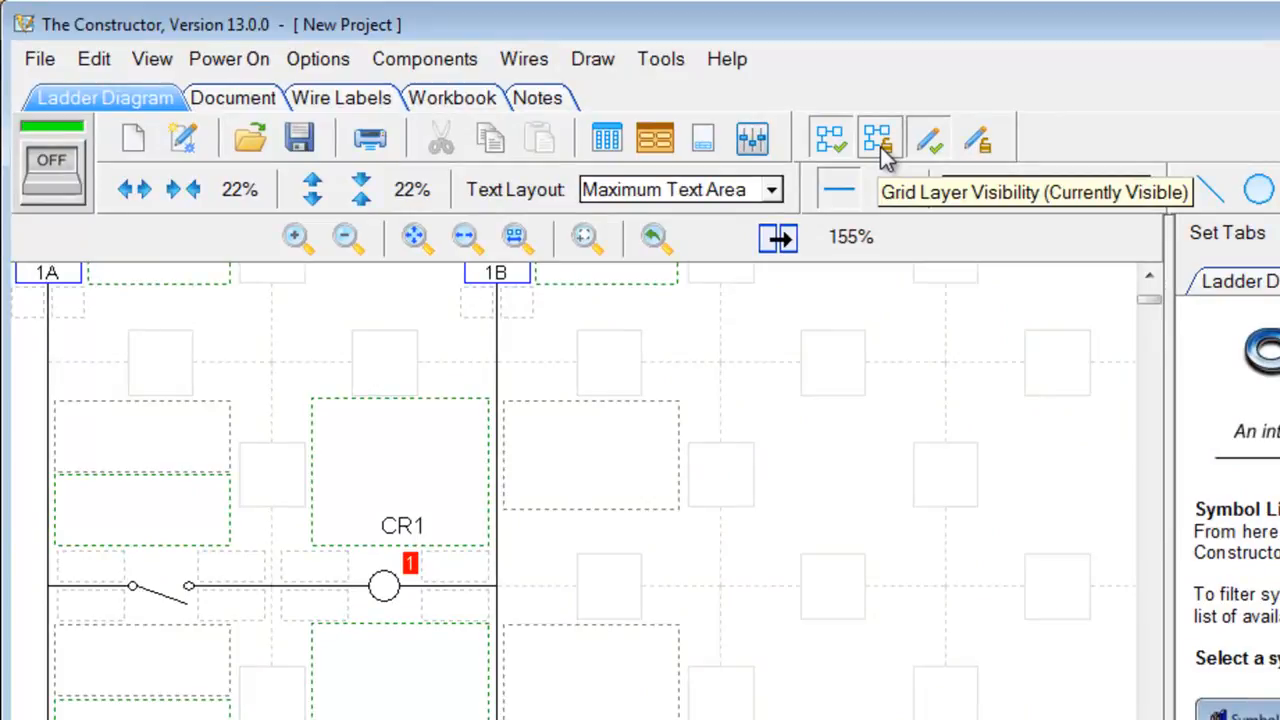
click(879, 142)
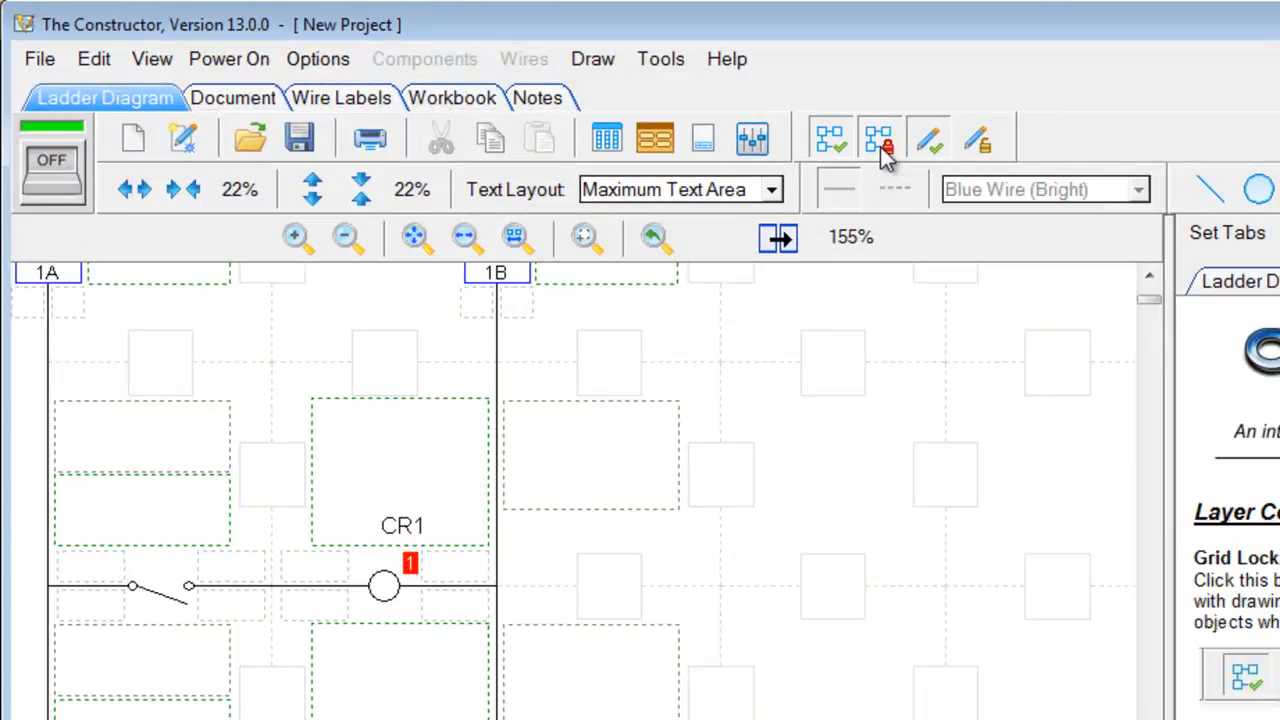
click(882, 146)
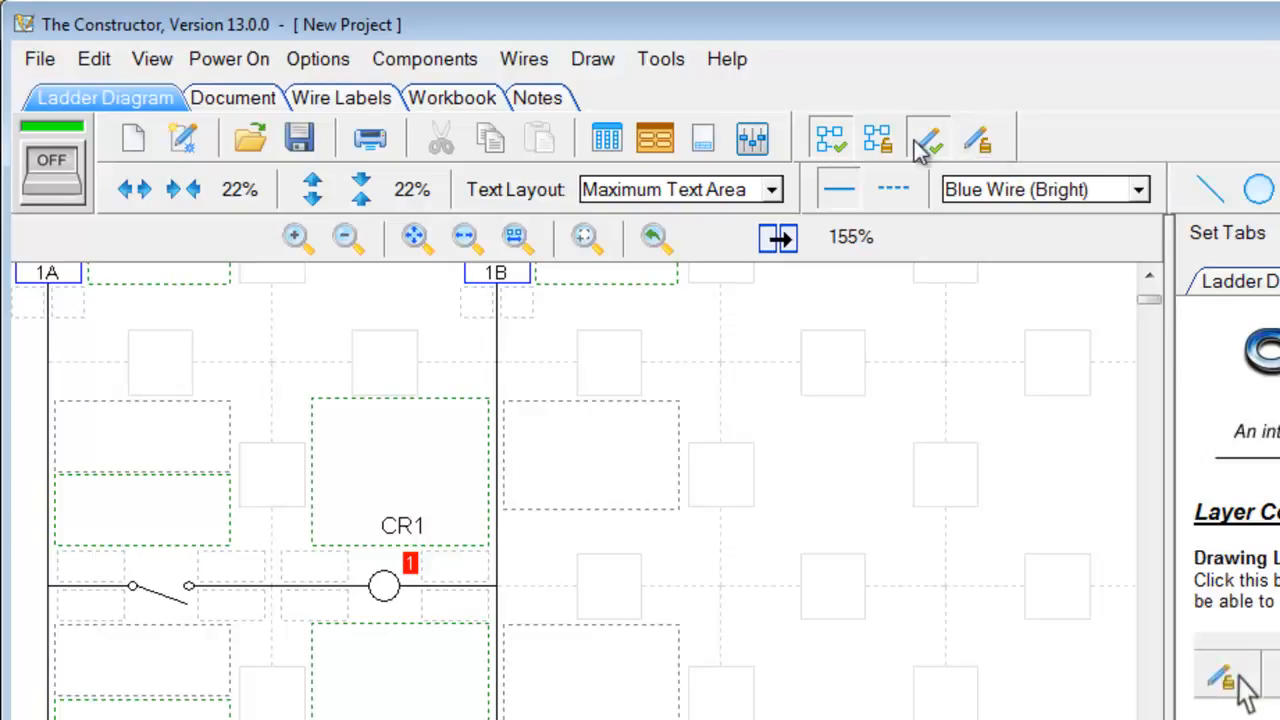
click(864, 142)
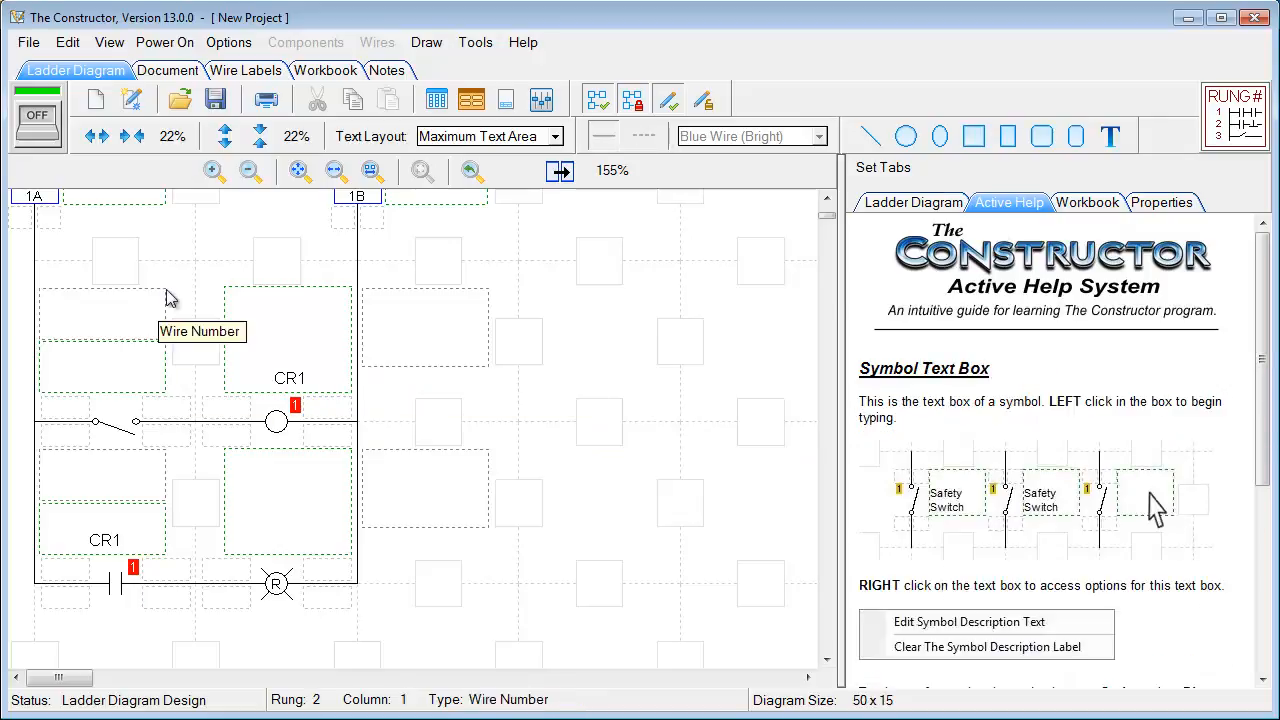
mouse_move(276, 425)
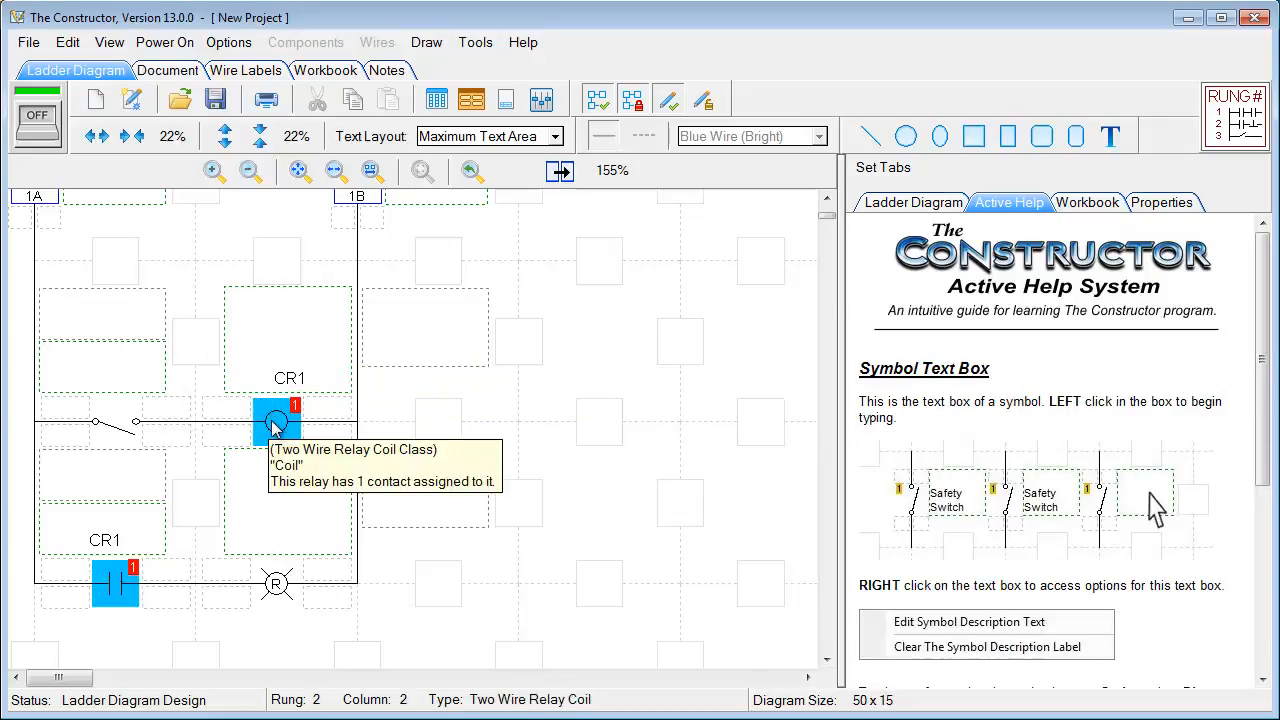
click(634, 103)
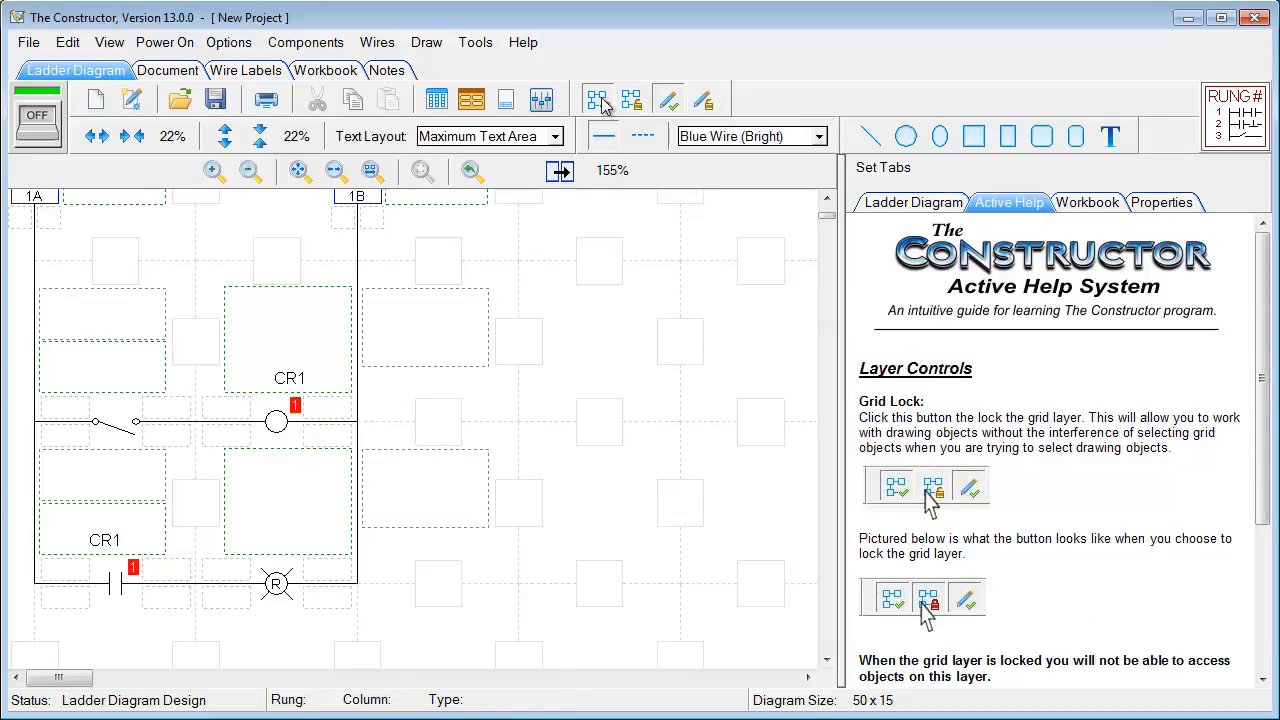
Hide the grid layer and draw a circle with an overlapping box on the blank canvas
click(600, 104)
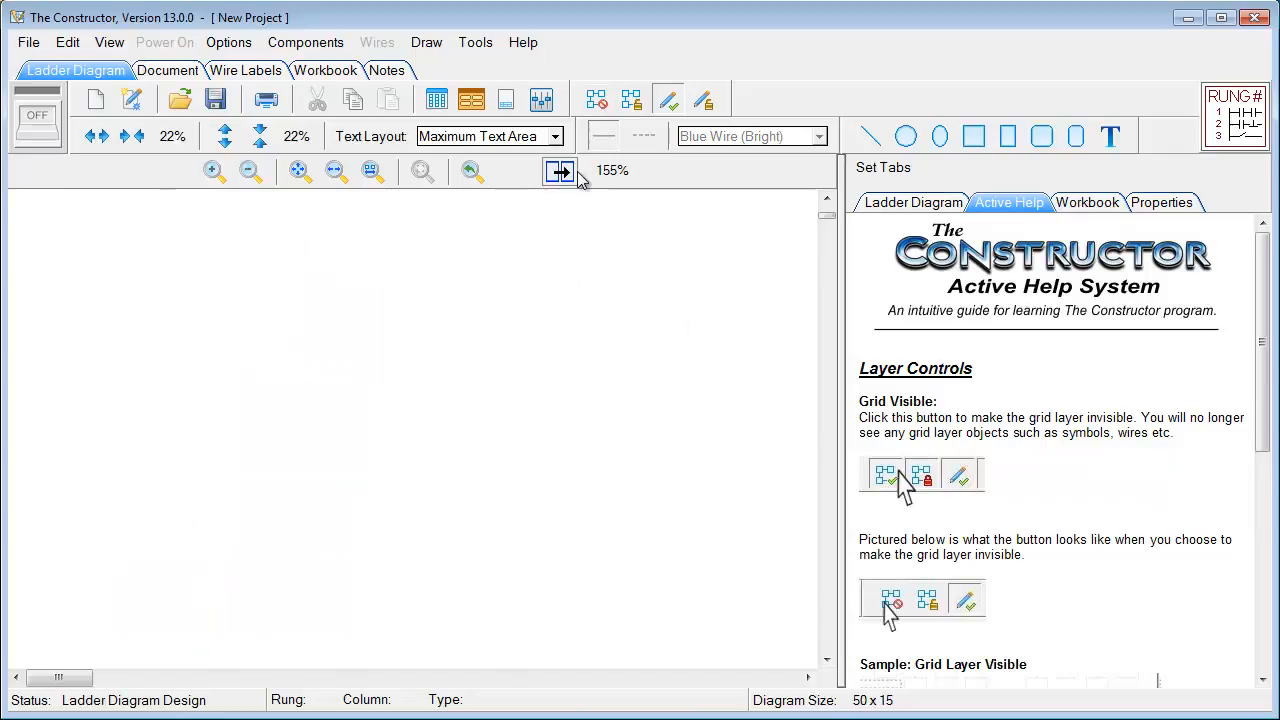
click(906, 136)
drag(246, 282, 432, 415)
click(973, 136)
drag(374, 296, 470, 391)
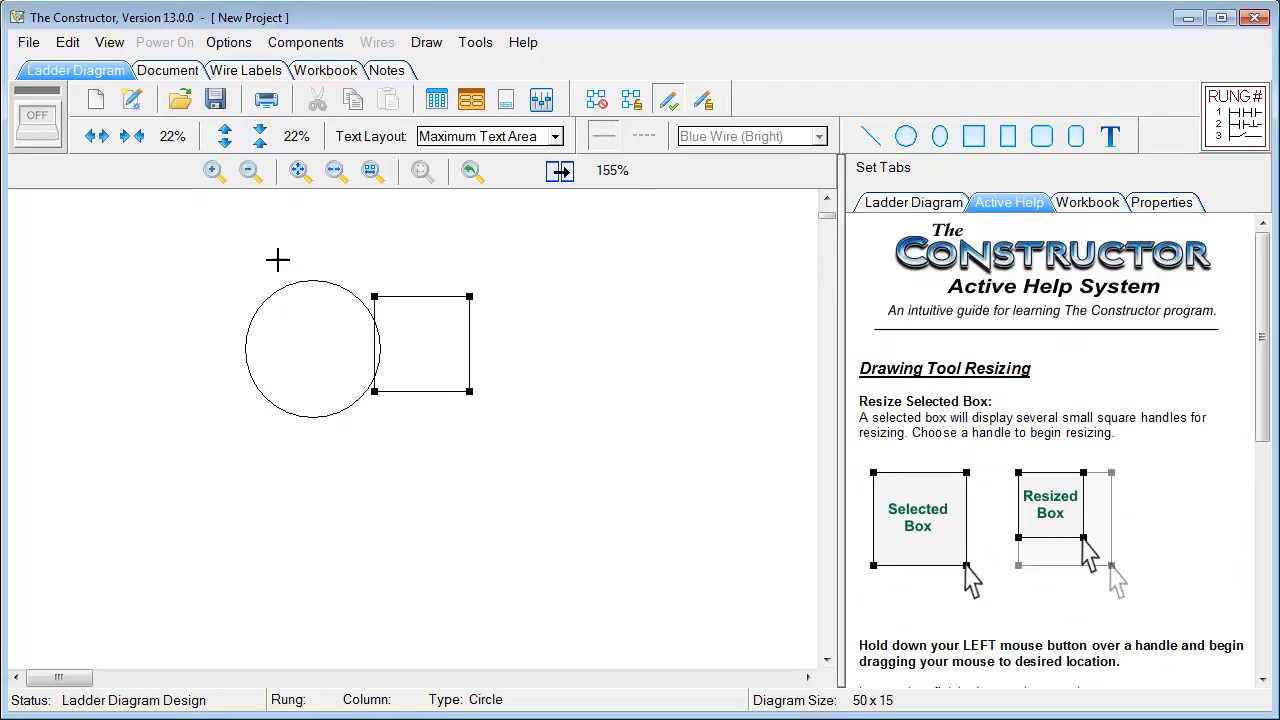
Delete the circle and box, then show the grid layer with the CR1 rungs again
drag(216, 266, 563, 483)
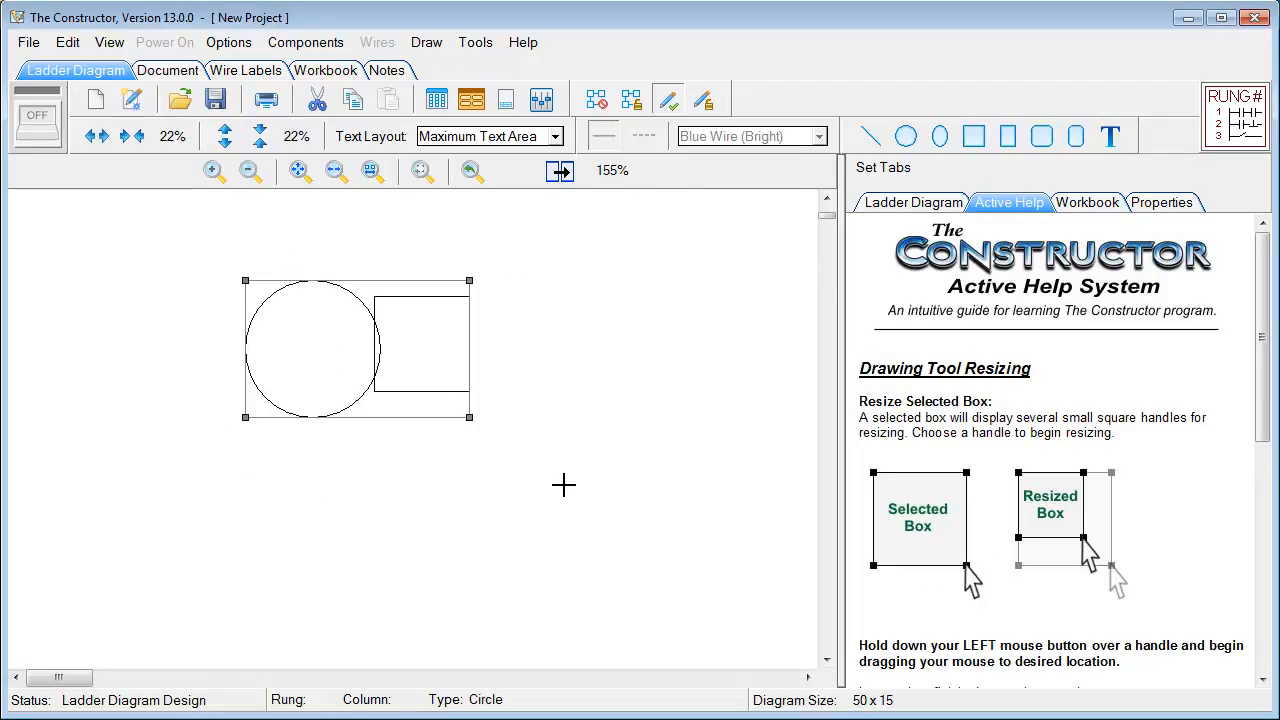
key(Delete)
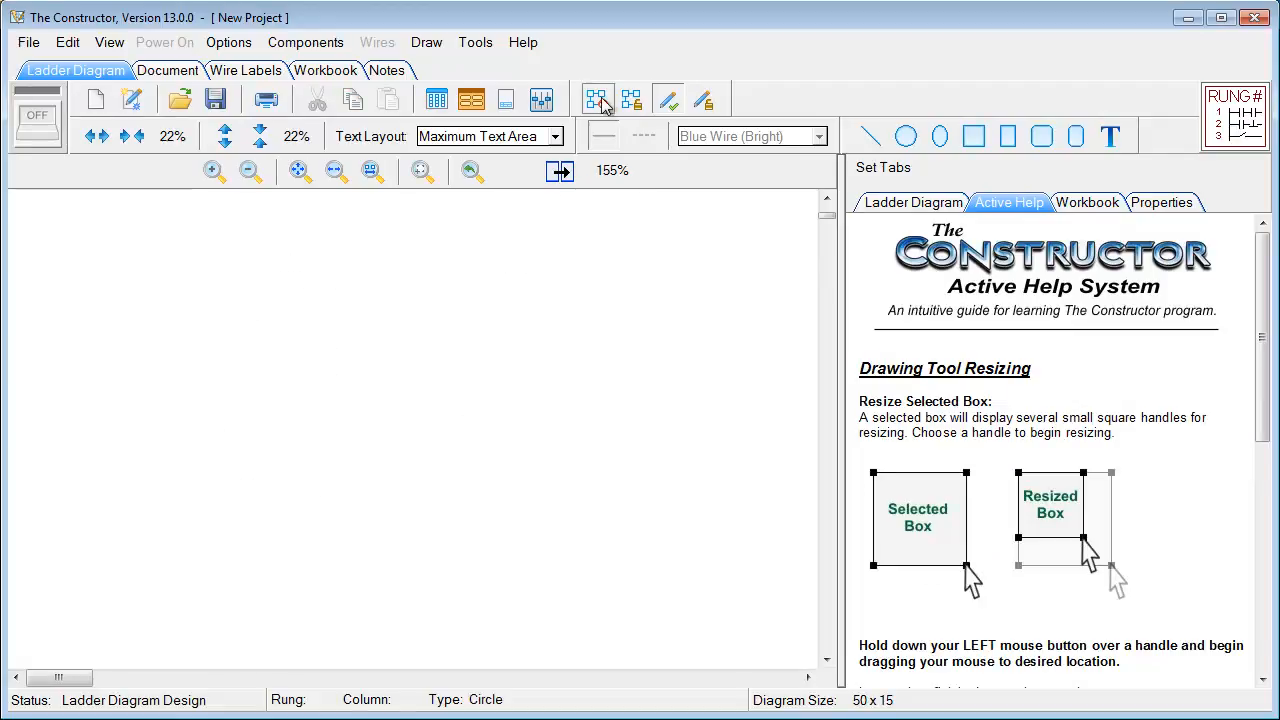
click(598, 100)
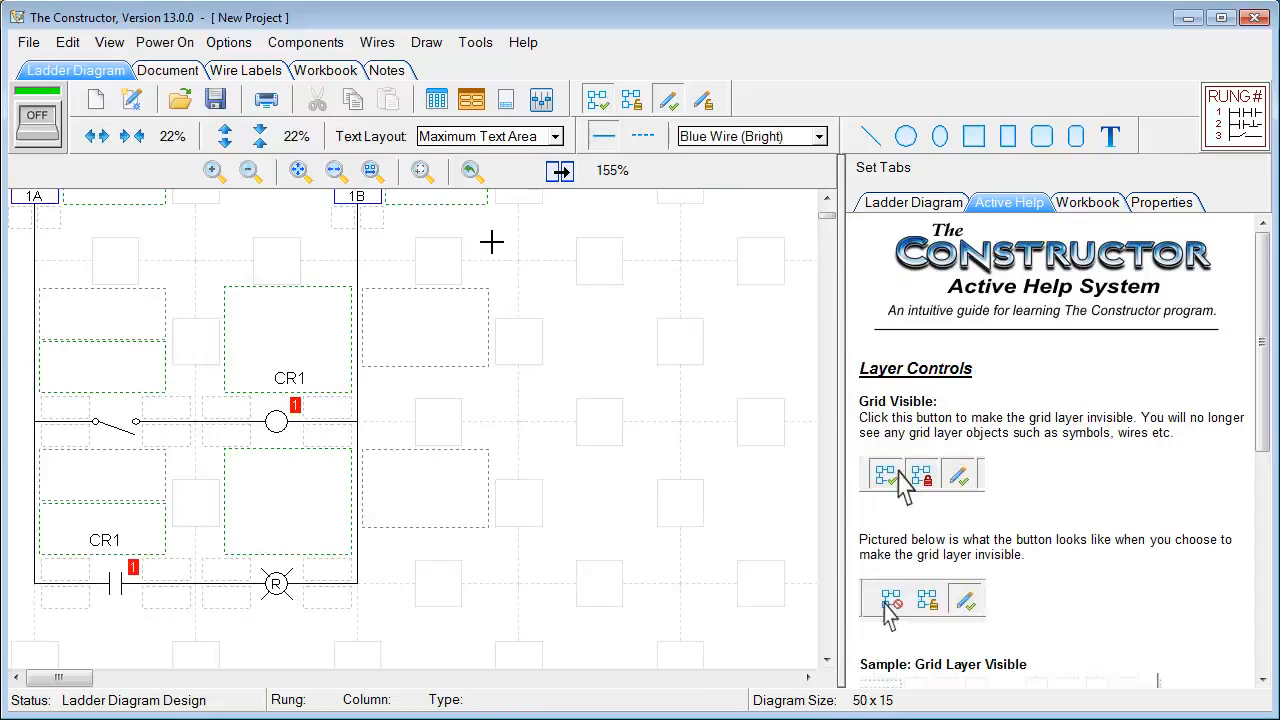
Look over the sound effects volume settings and close them
click(541, 100)
drag(534, 24, 860, 79)
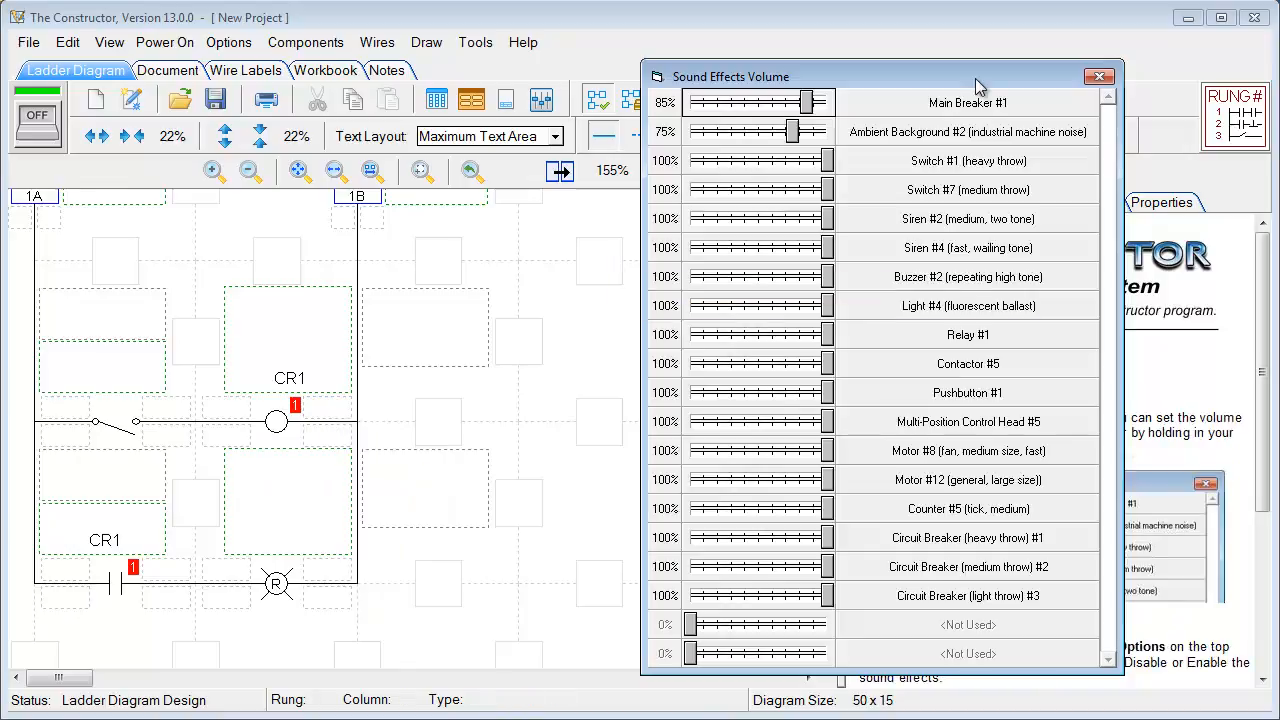
click(1099, 76)
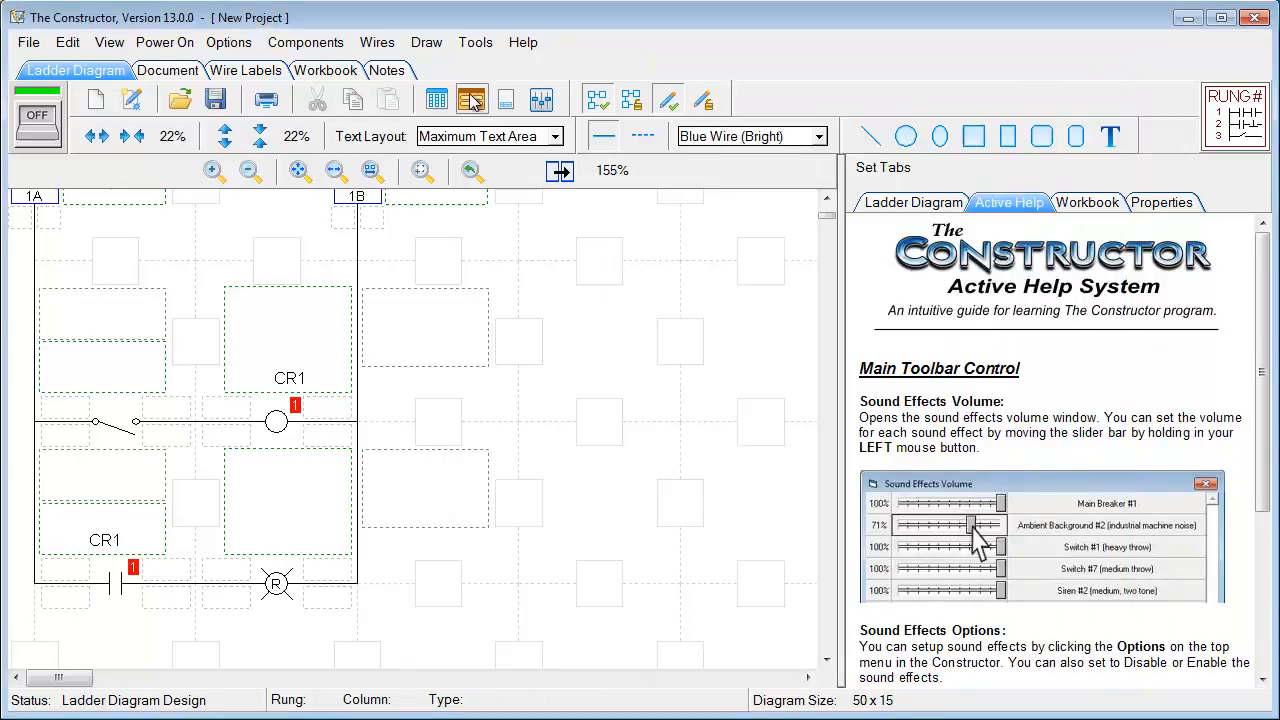
Add the Legend 103 legend with the company logo to the diagram and accept the options
click(506, 99)
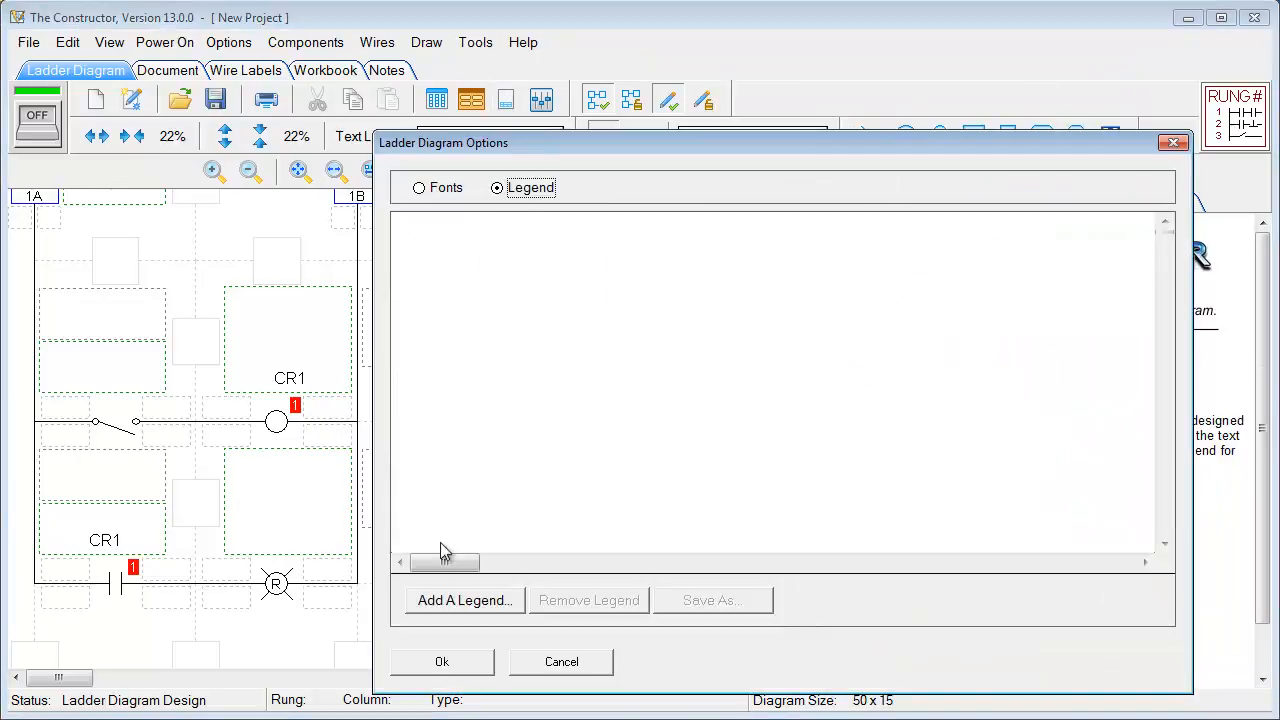
click(463, 600)
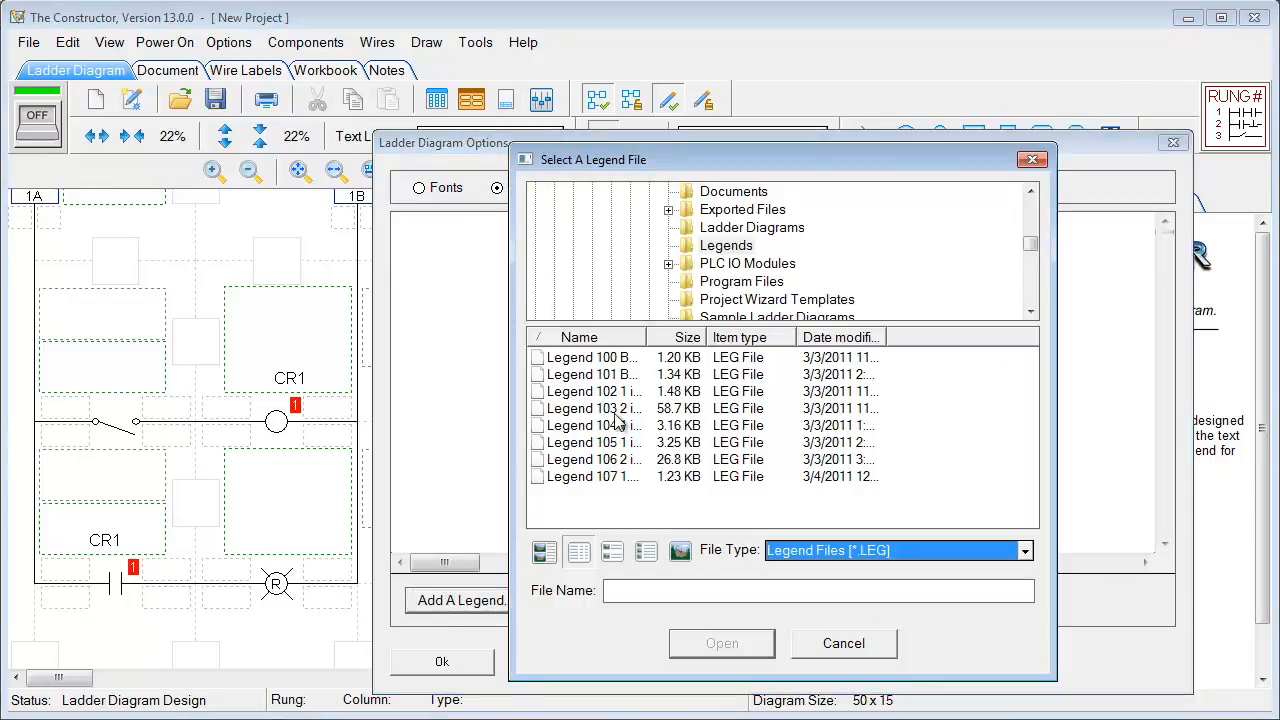
drag(632, 337, 760, 332)
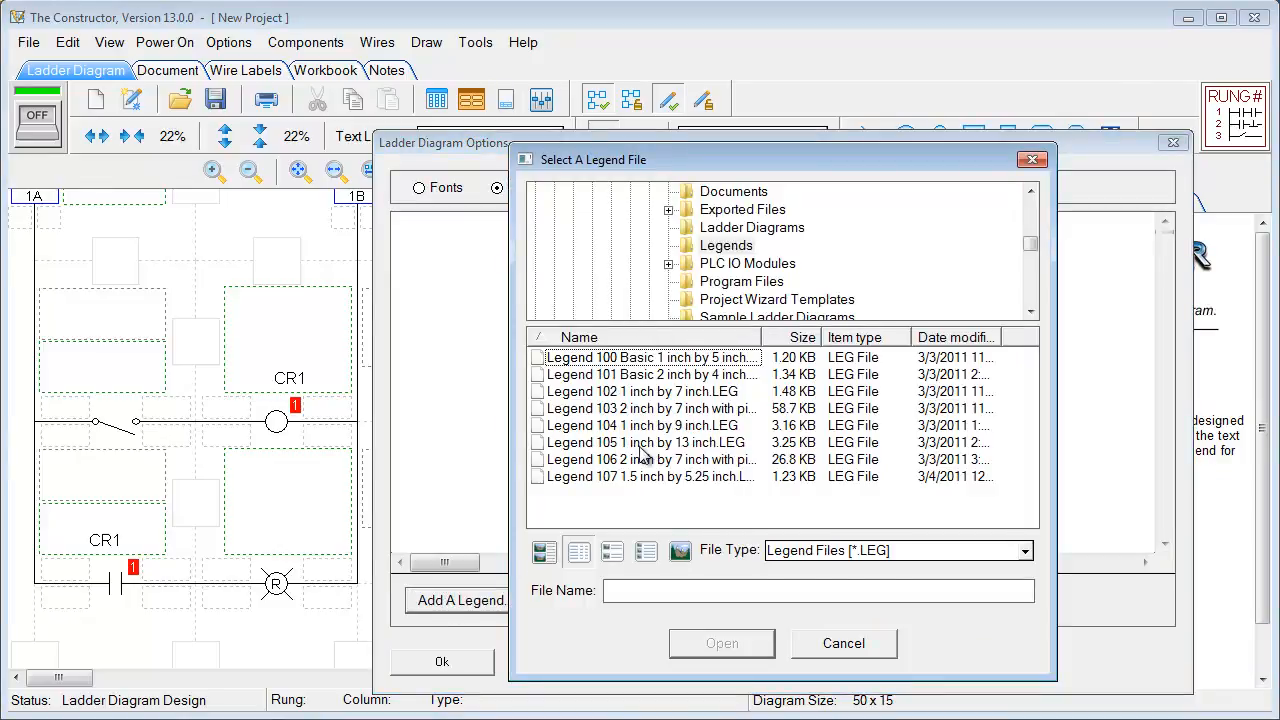
click(628, 409)
click(706, 645)
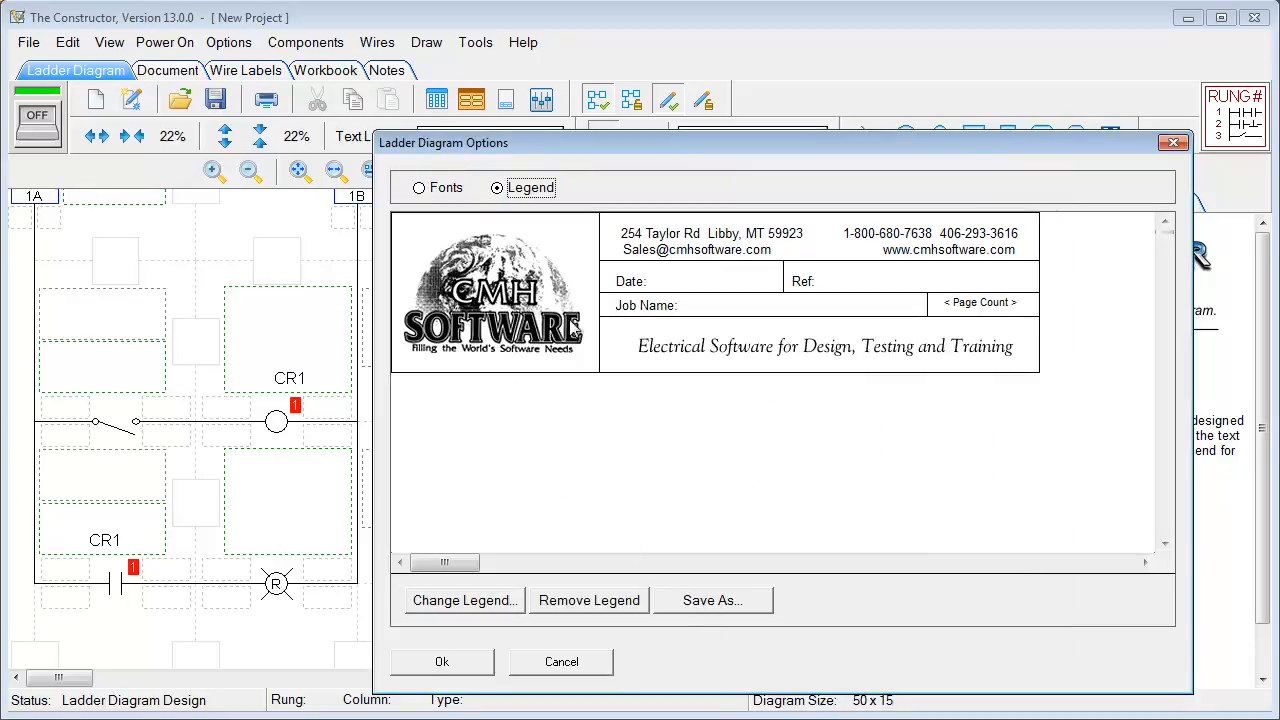
click(771, 281)
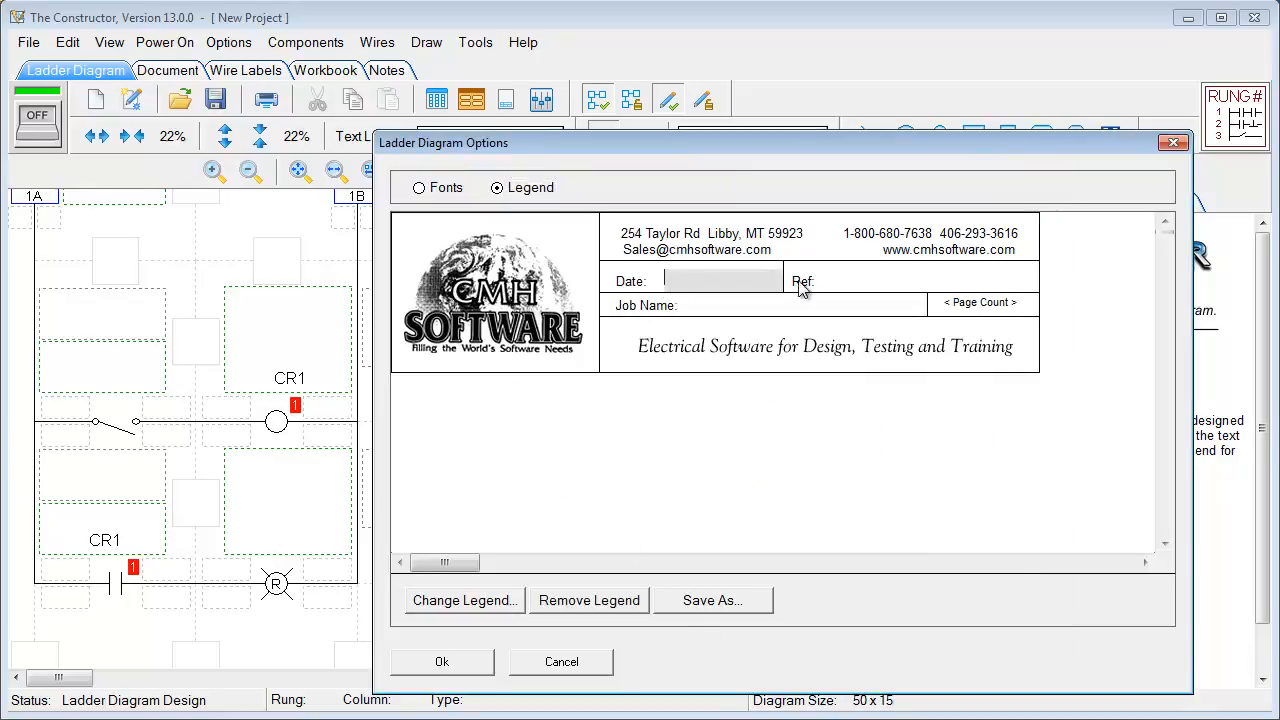
click(496, 287)
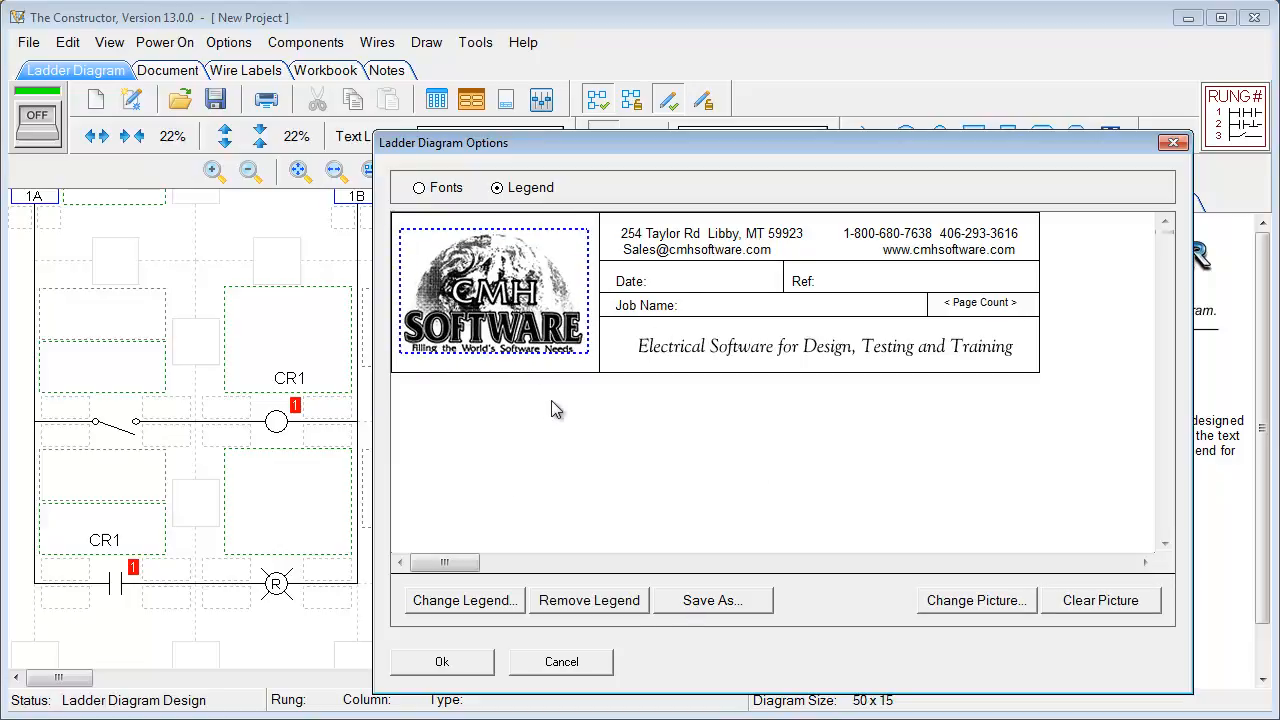
click(442, 662)
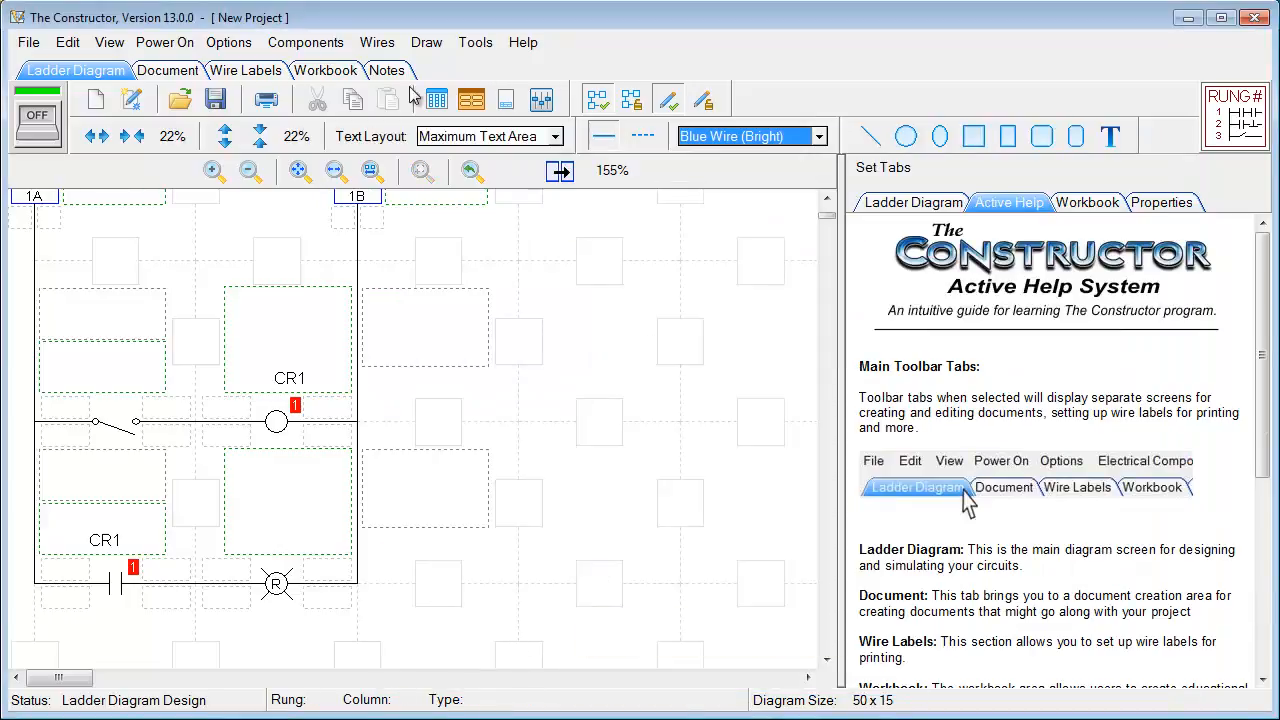
click(364, 45)
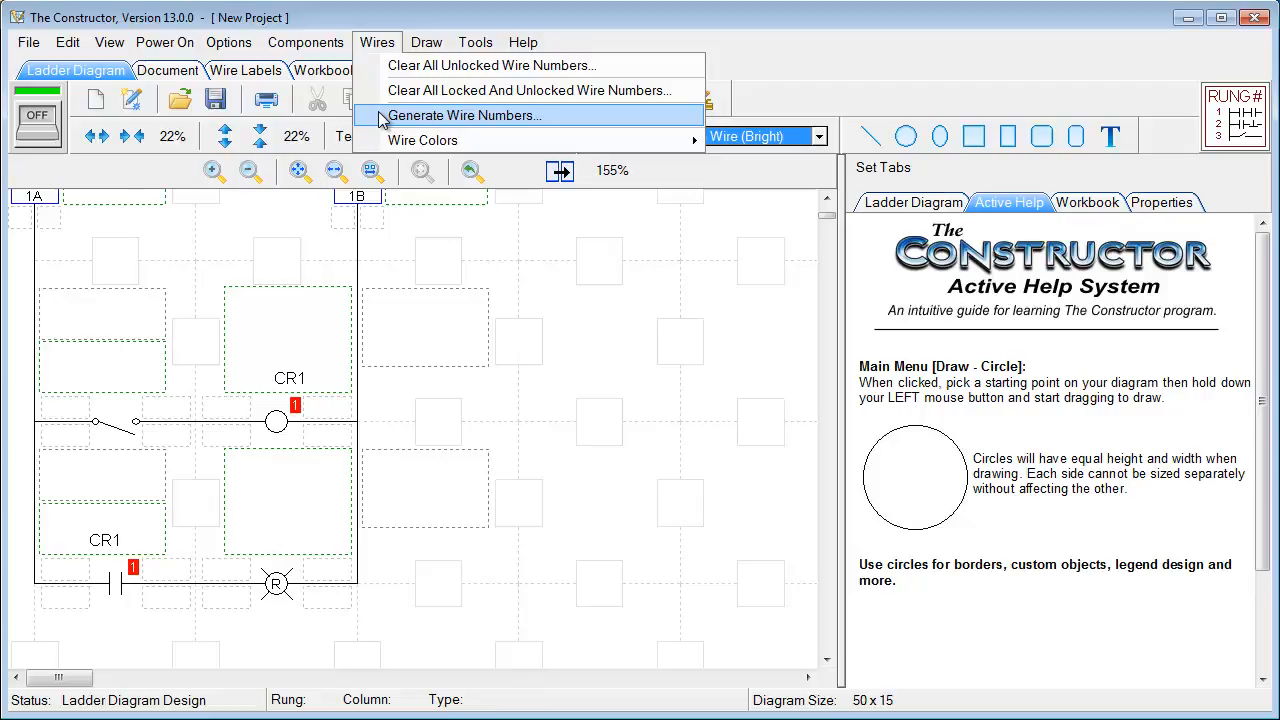
mouse_move(397, 148)
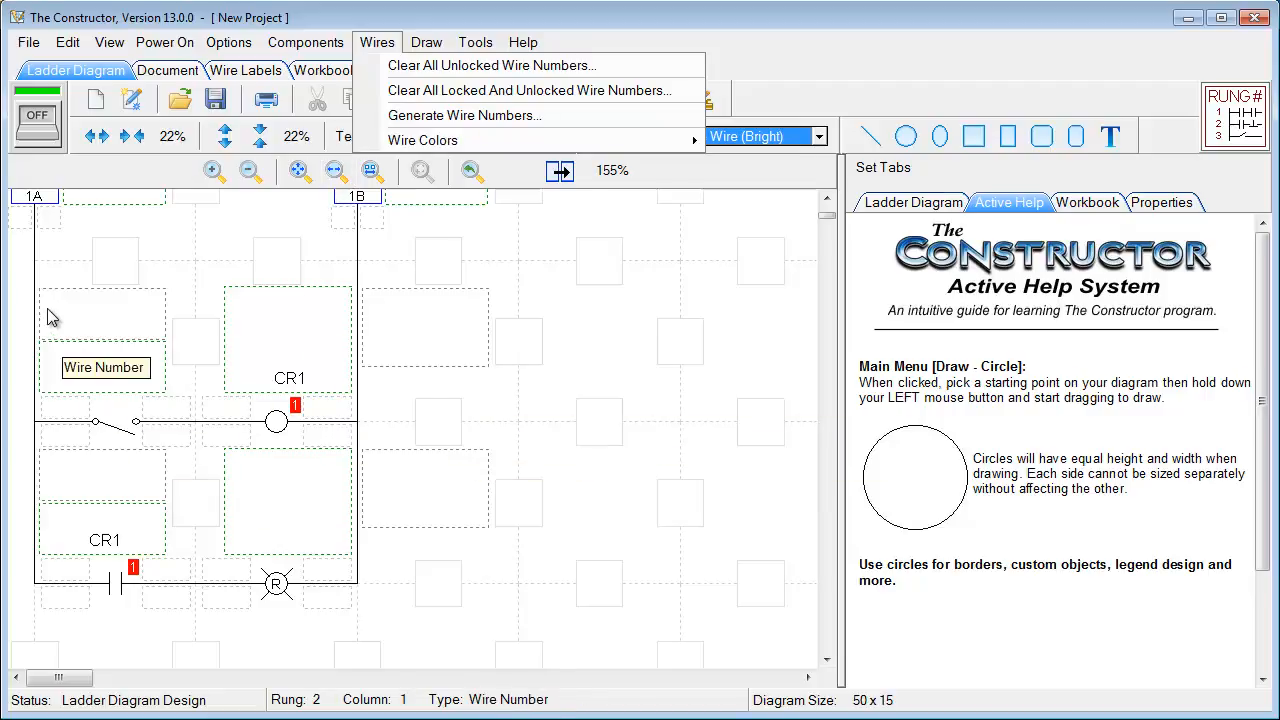
click(486, 424)
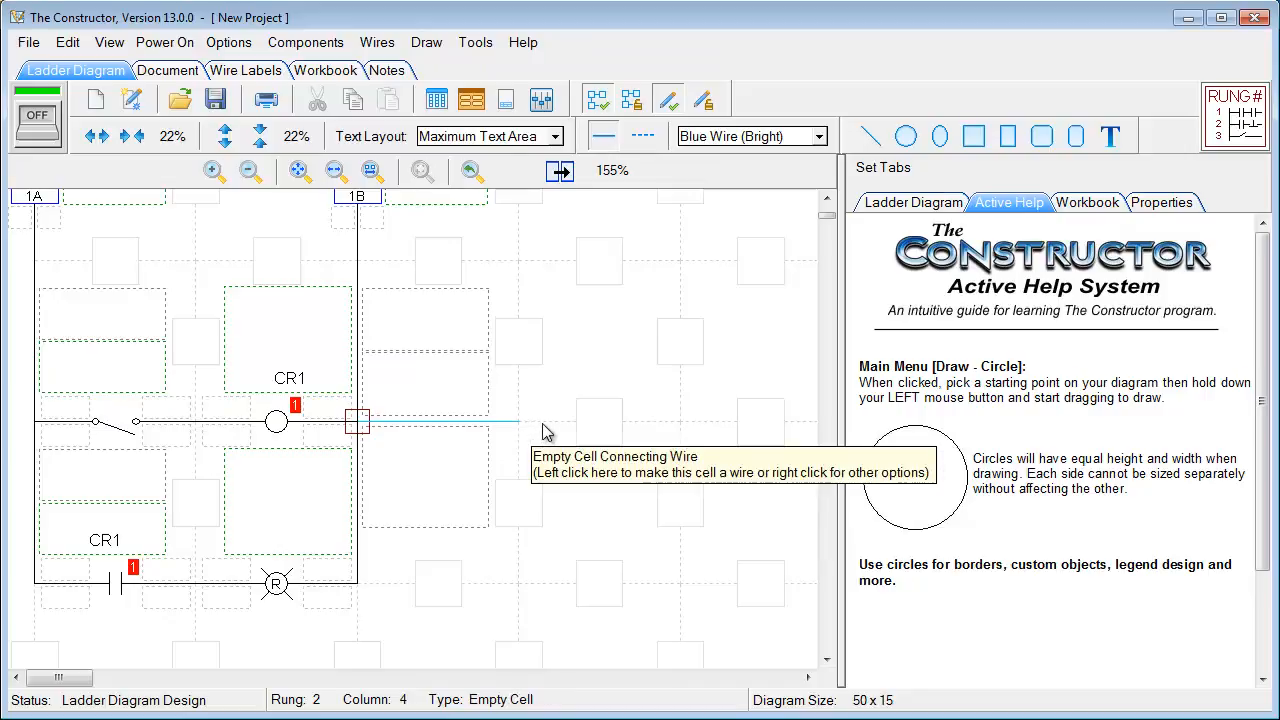
click(552, 424)
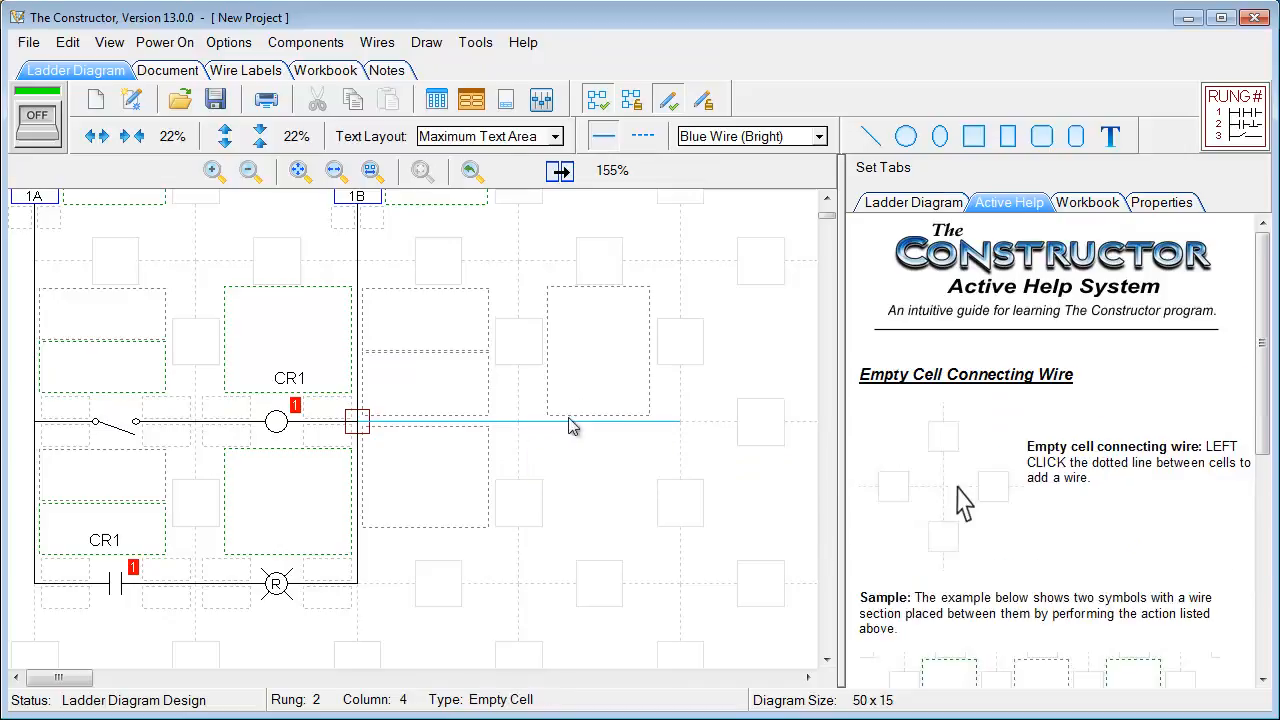
click(679, 430)
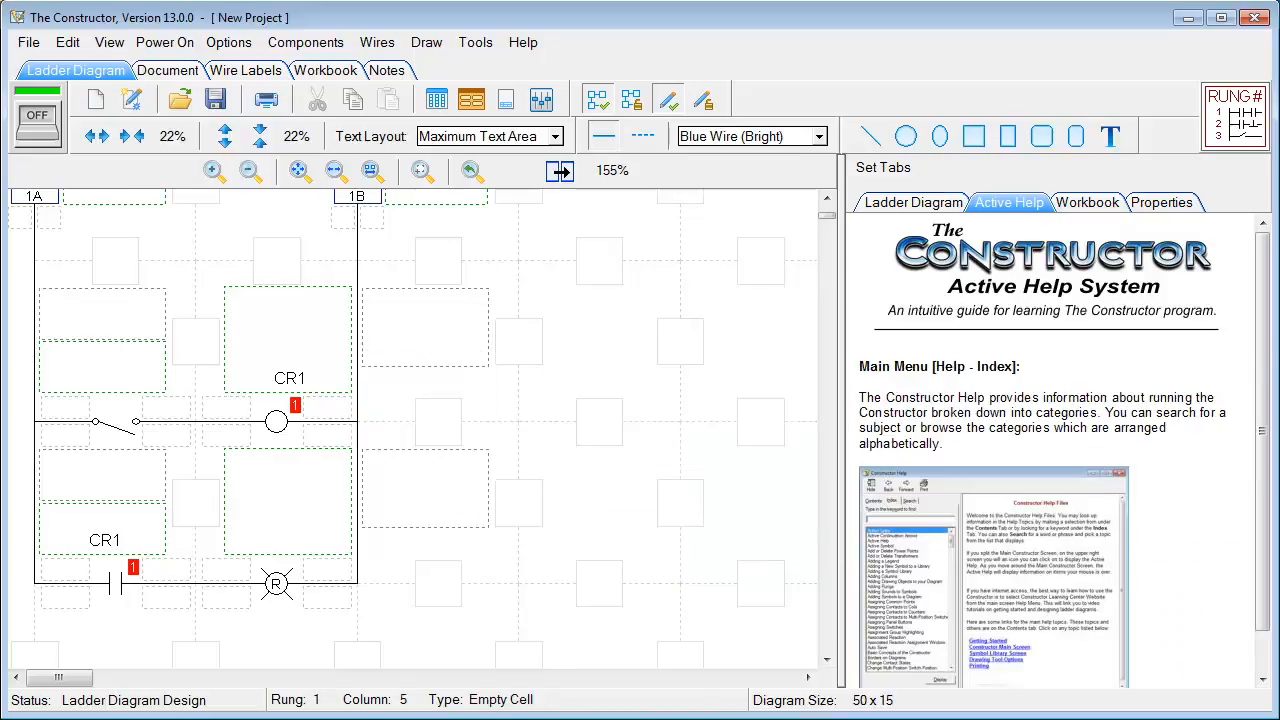
Browse the Help menu and then the Tools menu options
click(523, 42)
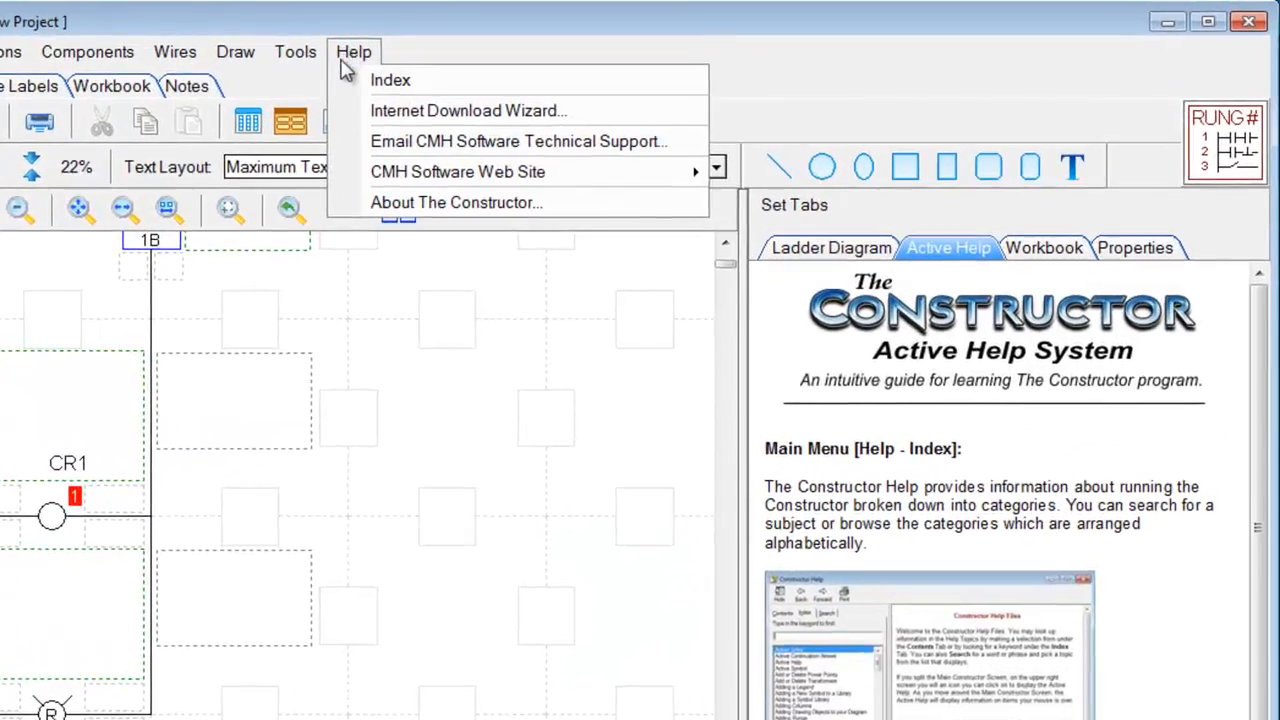
mouse_move(358, 176)
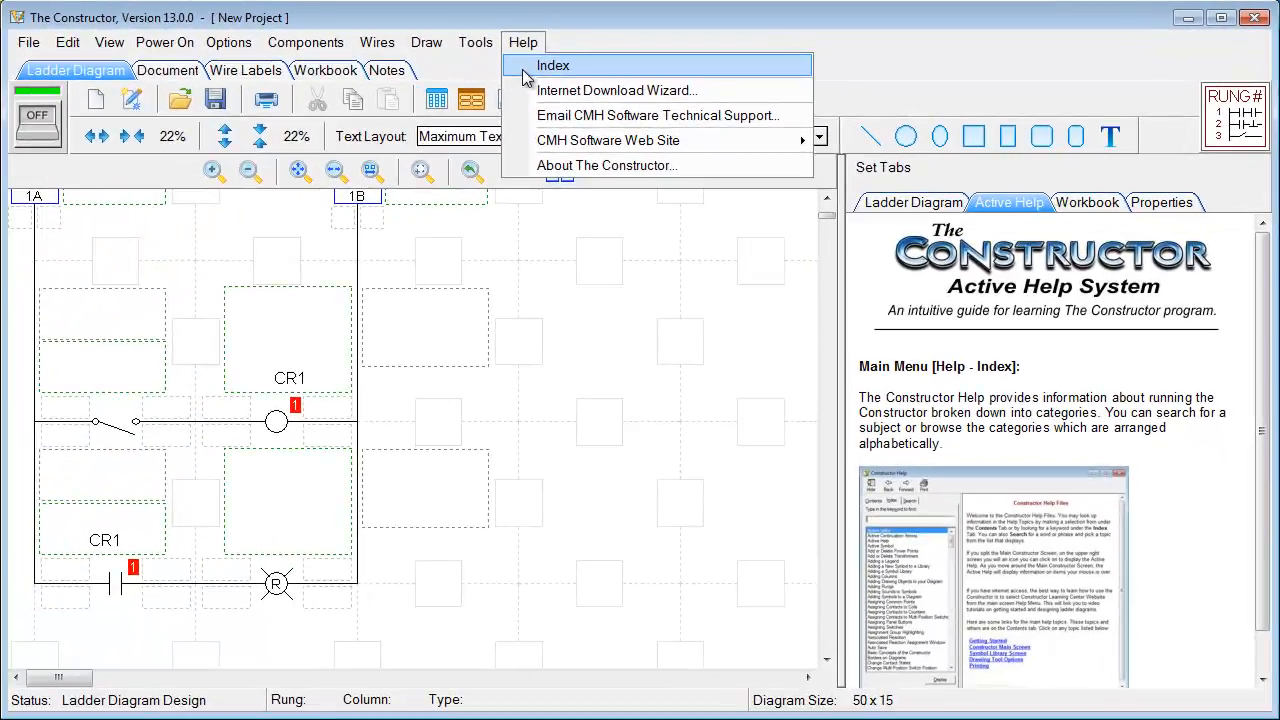
click(476, 44)
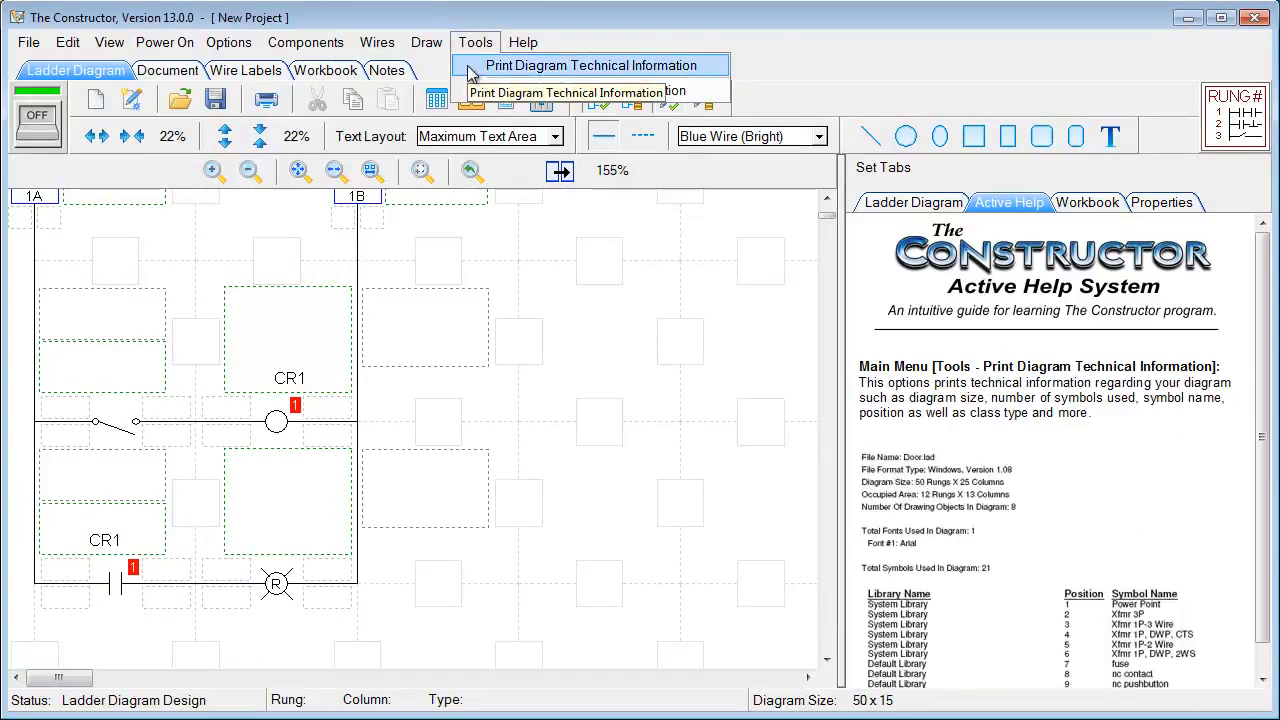
mouse_move(426, 50)
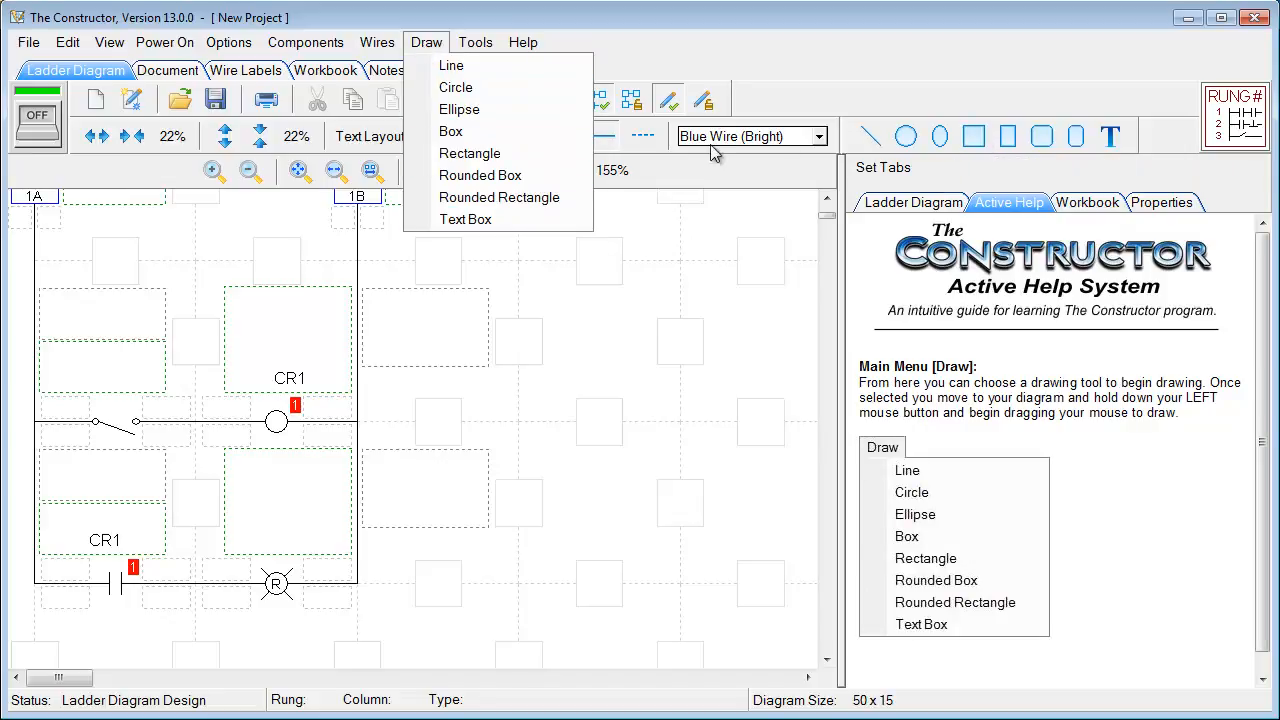
Insert a single-phase transformer with CT secondary and single winding primary from Components > Transformers
mouse_move(383, 53)
mouse_move(330, 50)
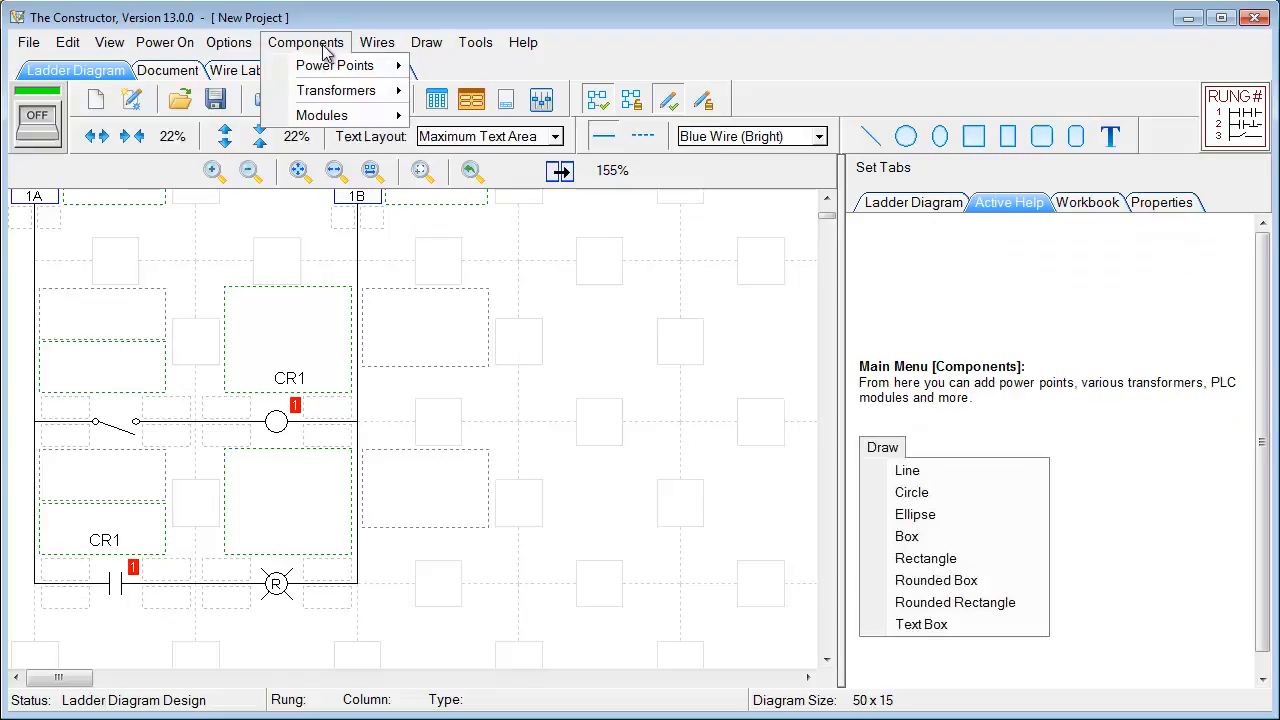
mouse_move(325, 75)
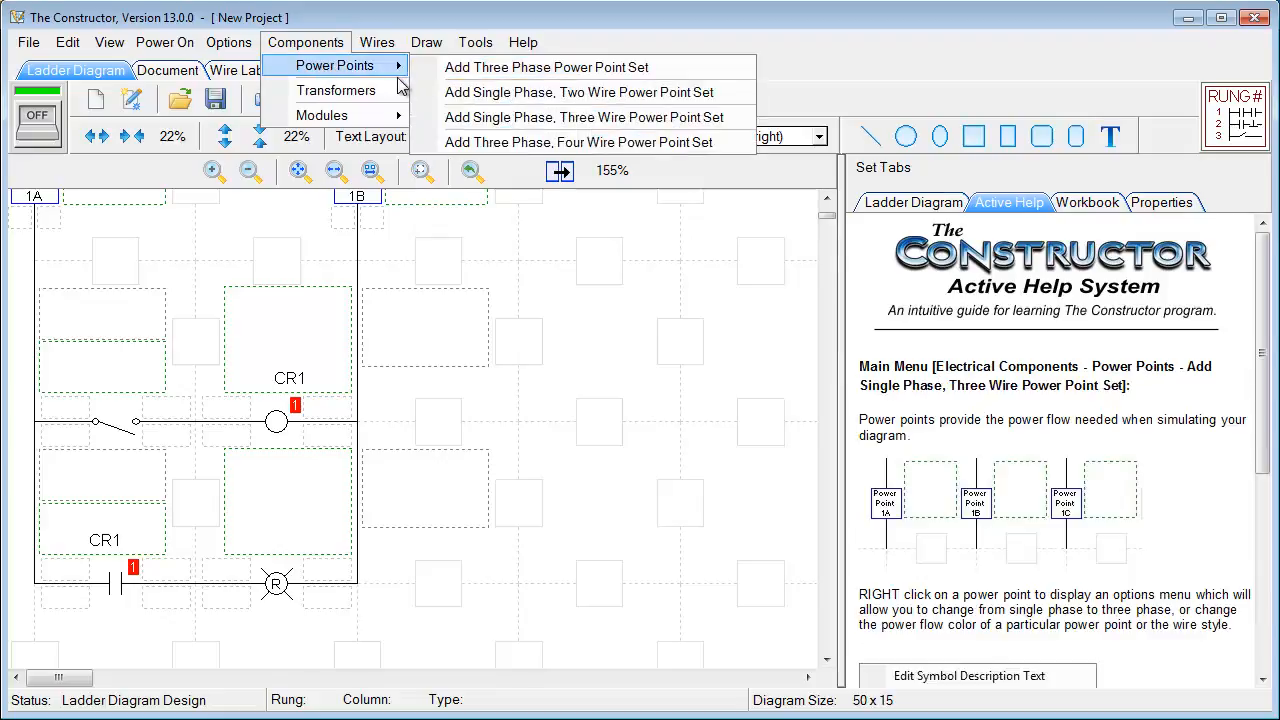
mouse_move(405, 90)
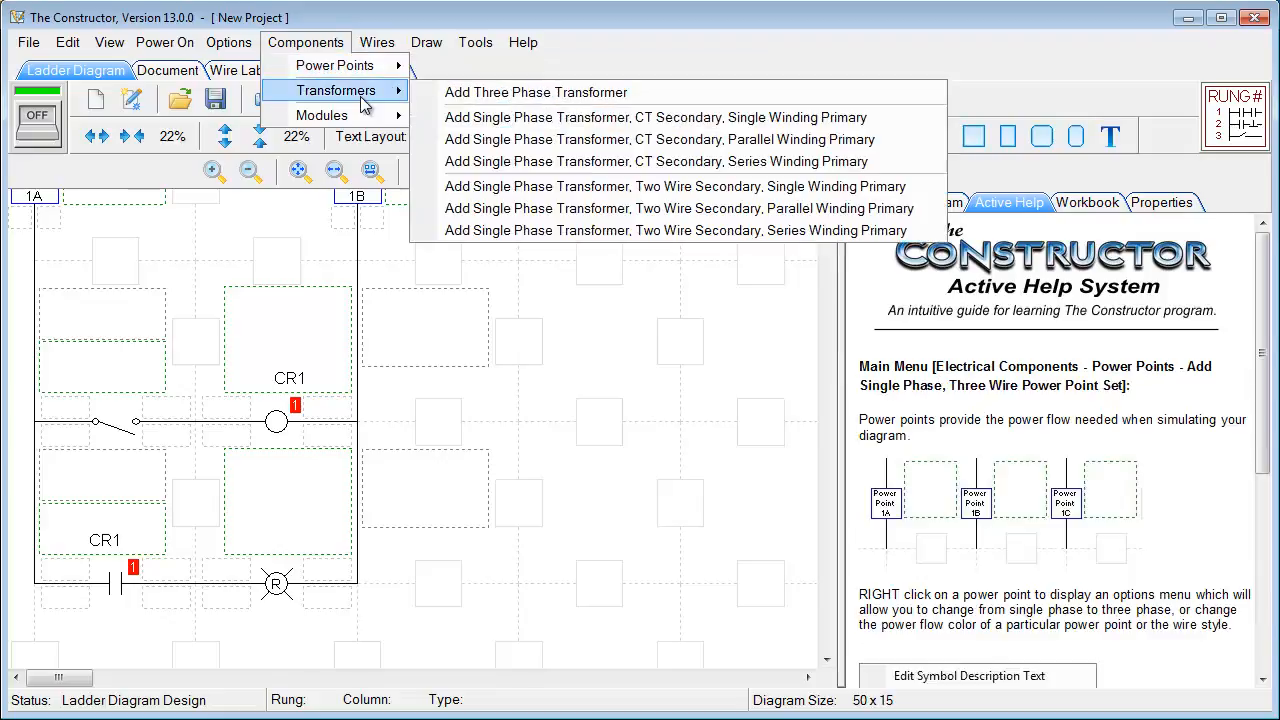
click(463, 125)
click(830, 218)
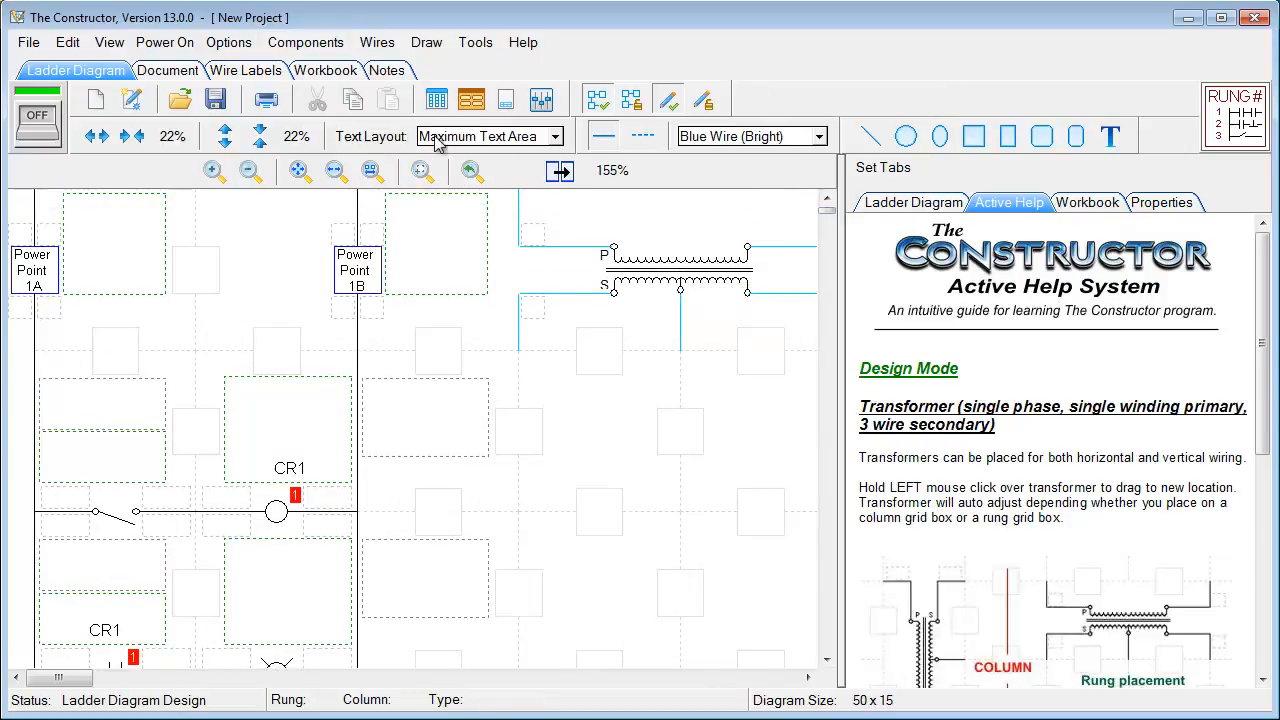
click(305, 42)
Insert the Terminal Strip Horizontal 3.tio module and place it below the transformer
mouse_move(323, 100)
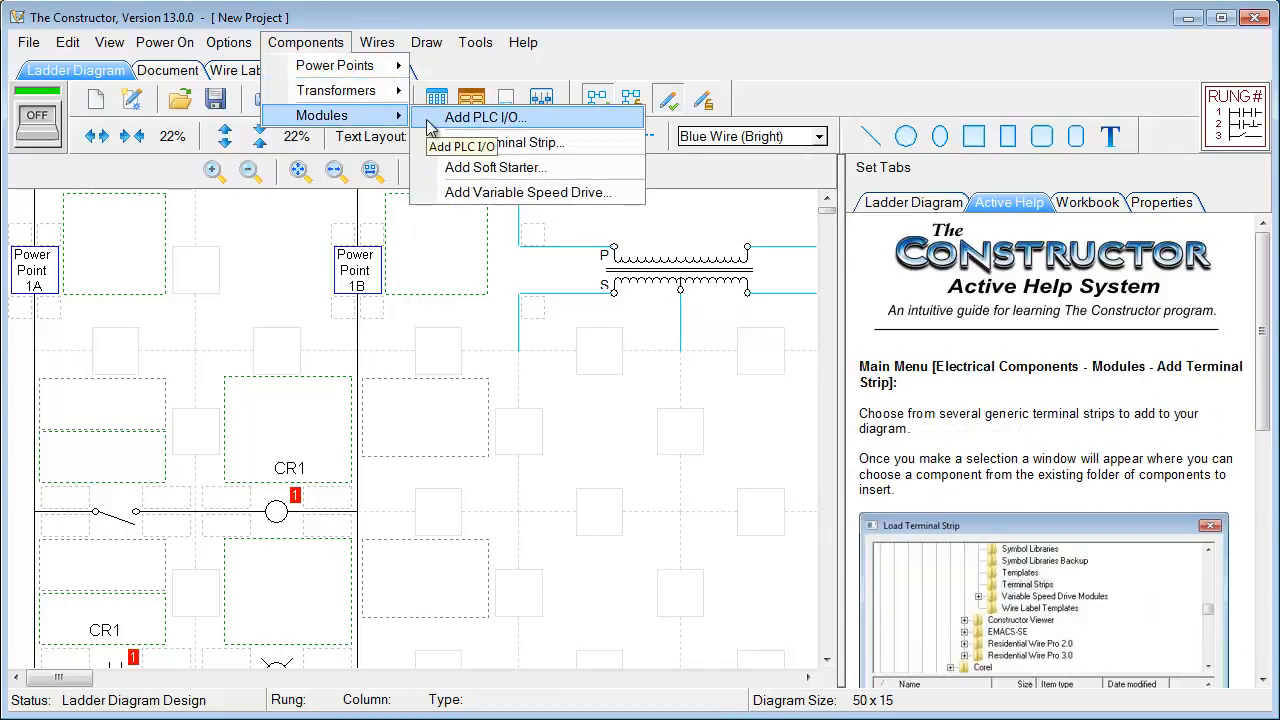
click(430, 148)
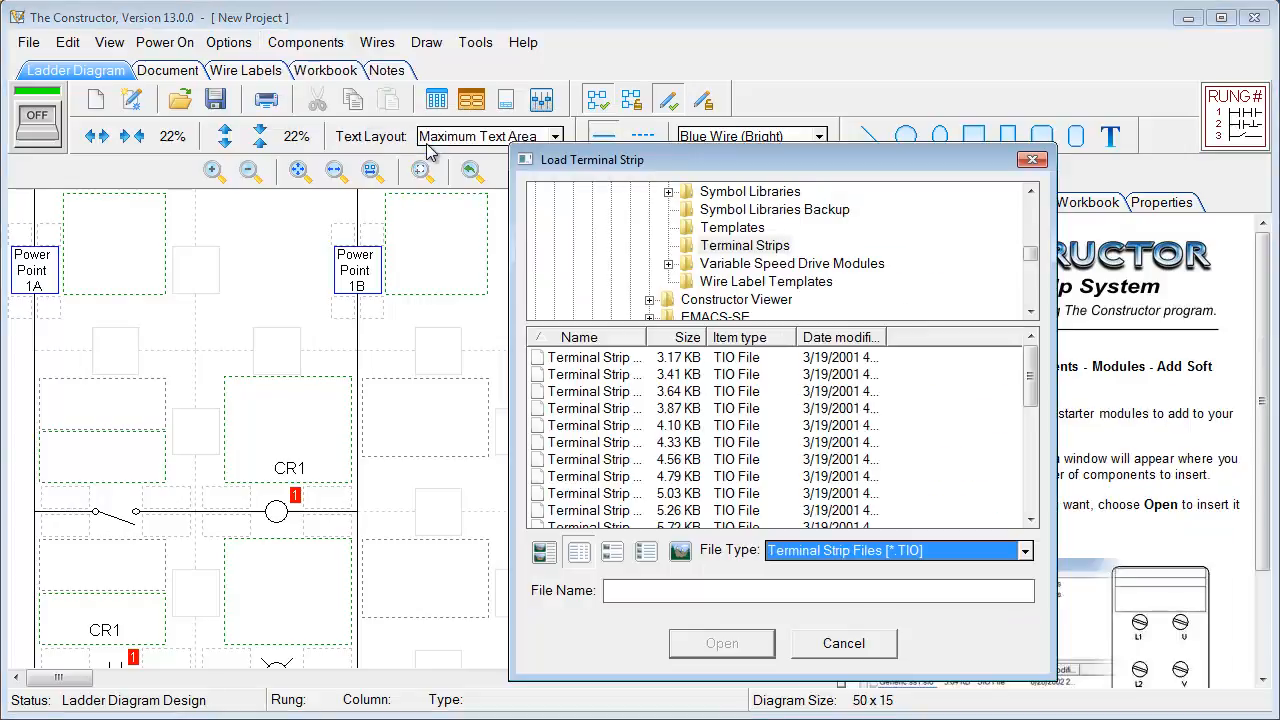
drag(545, 162, 496, 128)
drag(597, 302, 722, 303)
click(600, 362)
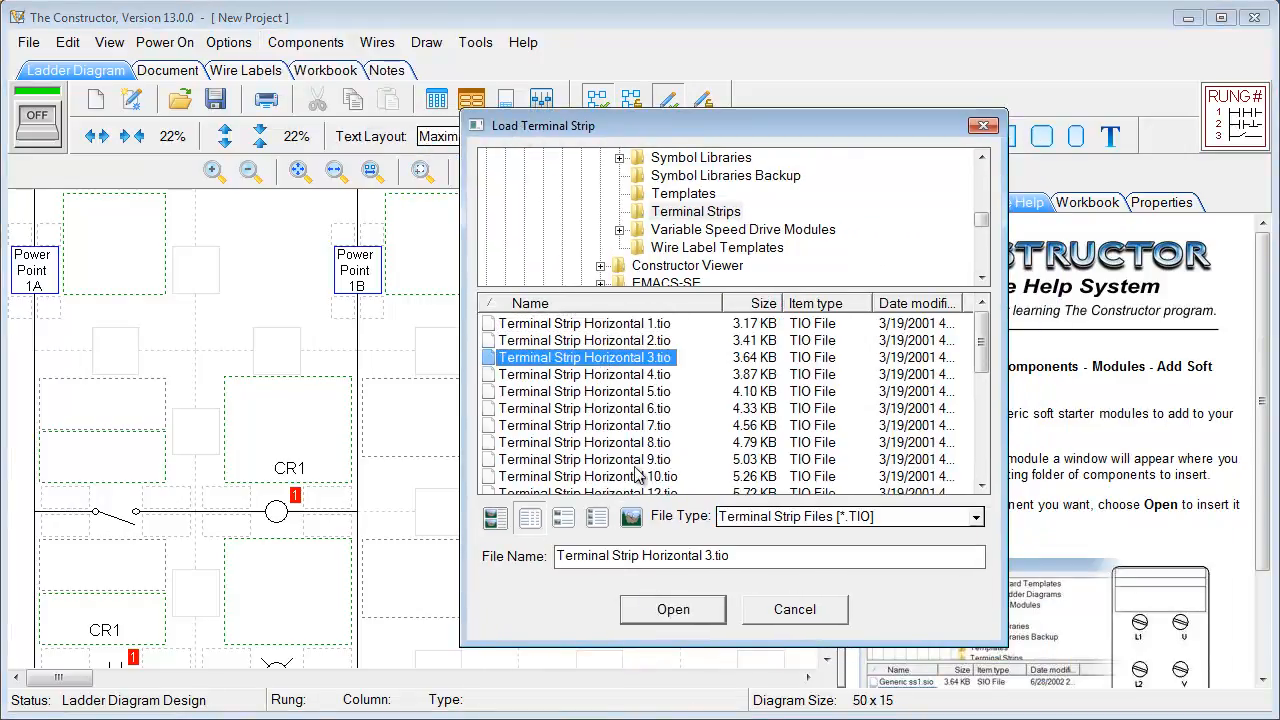
click(660, 612)
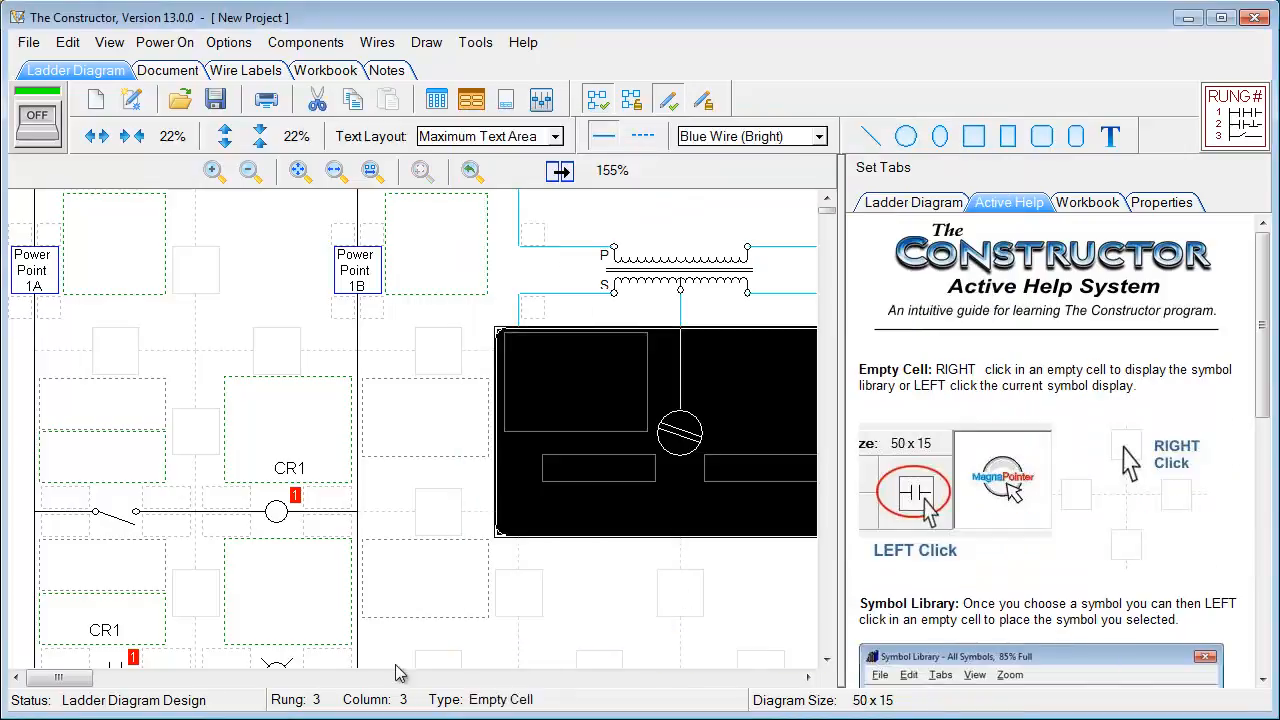
drag(93, 681, 314, 681)
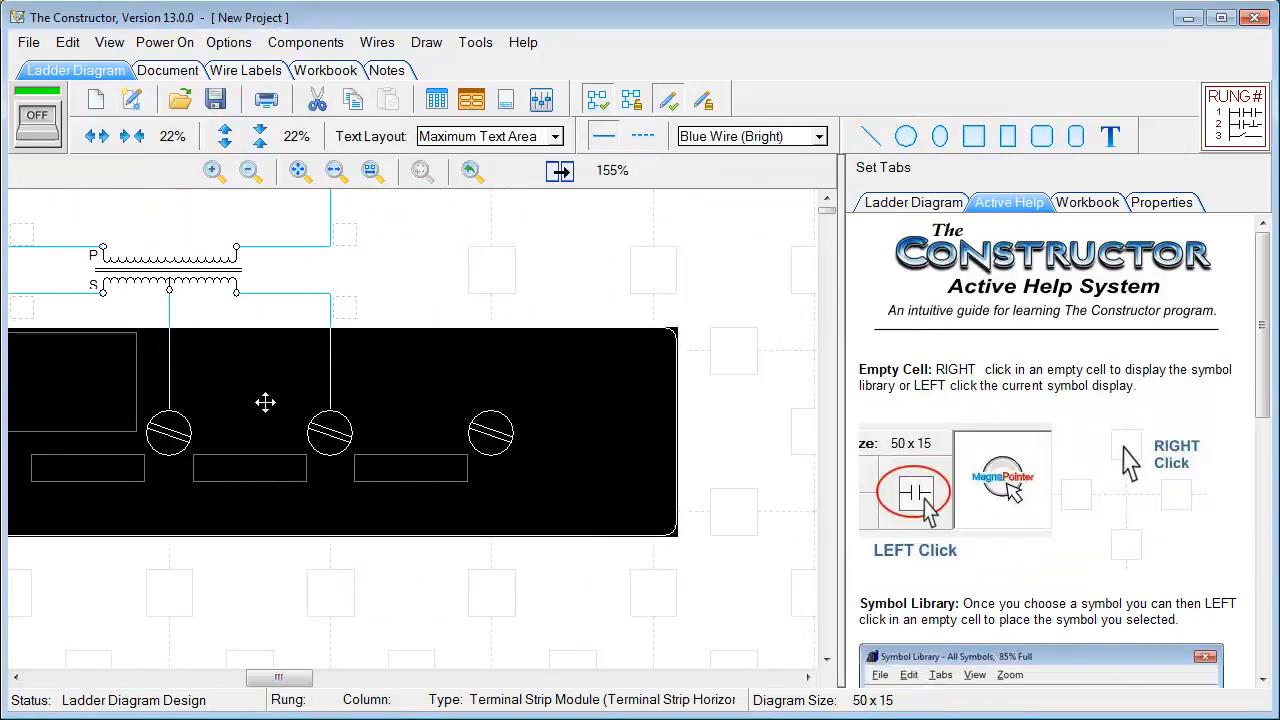
click(333, 553)
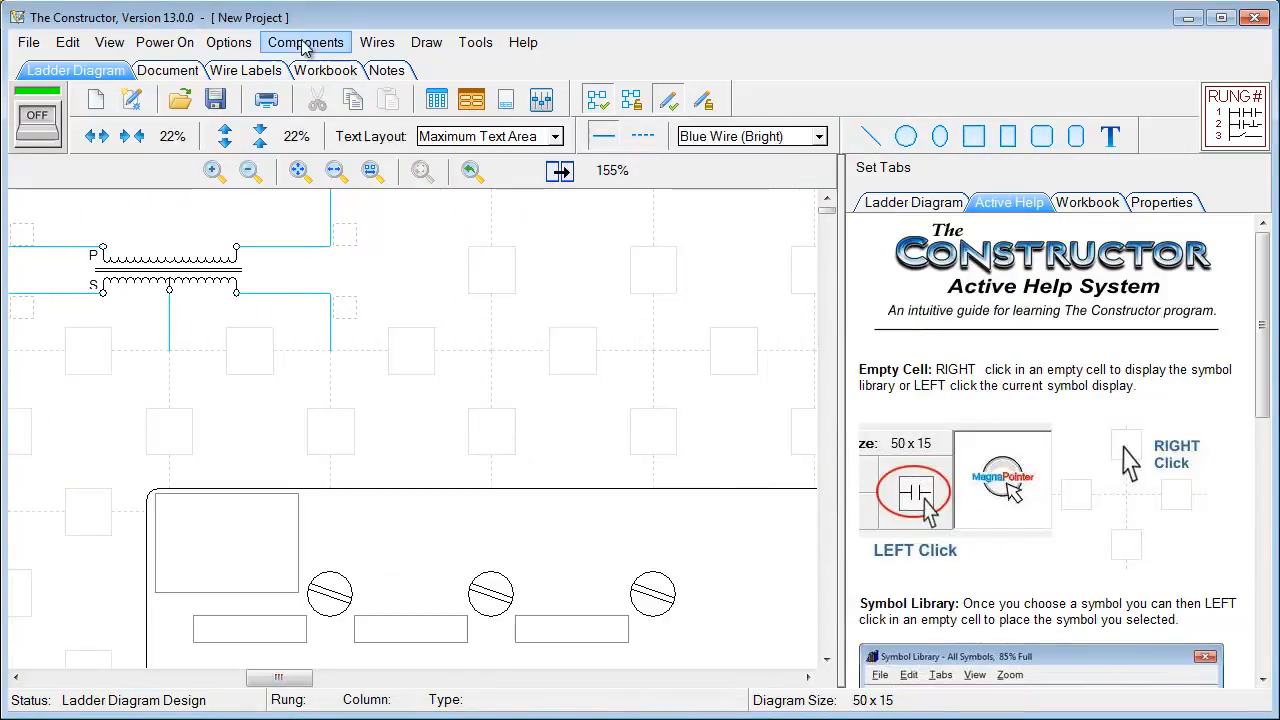
click(245, 46)
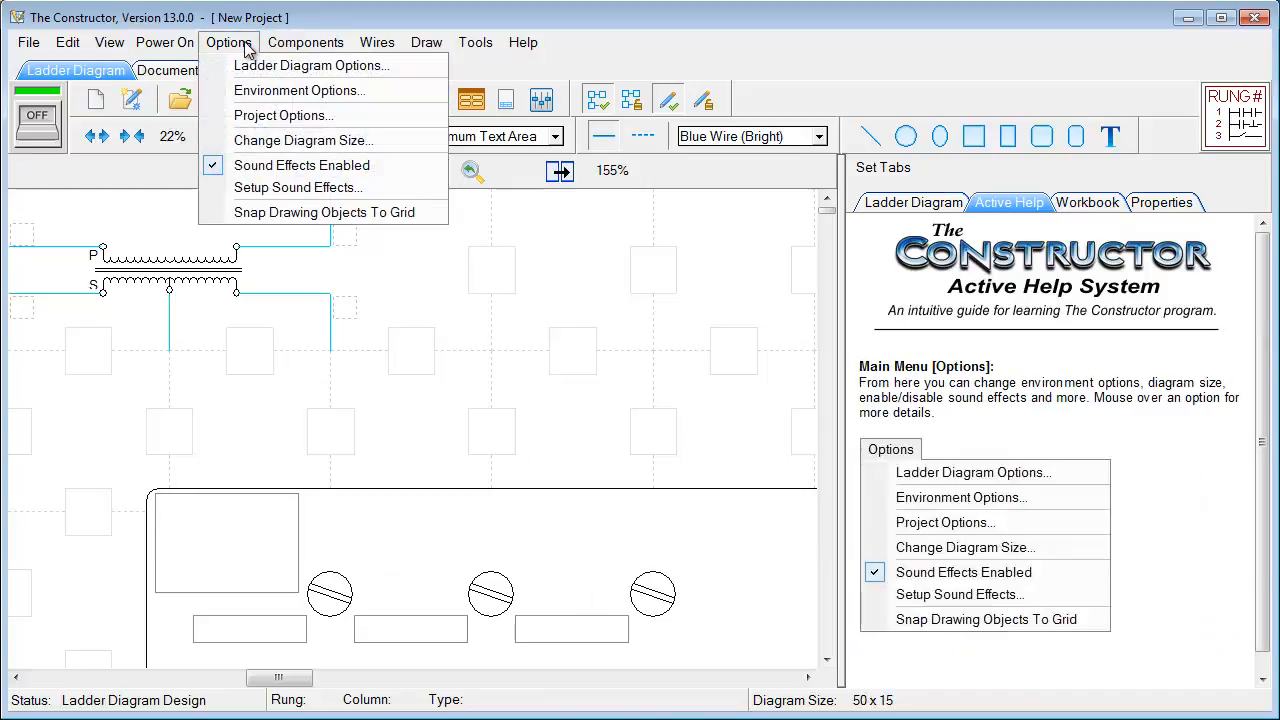
Check the Legend settings in Ladder Diagram Options, then open Environment Options
click(228, 66)
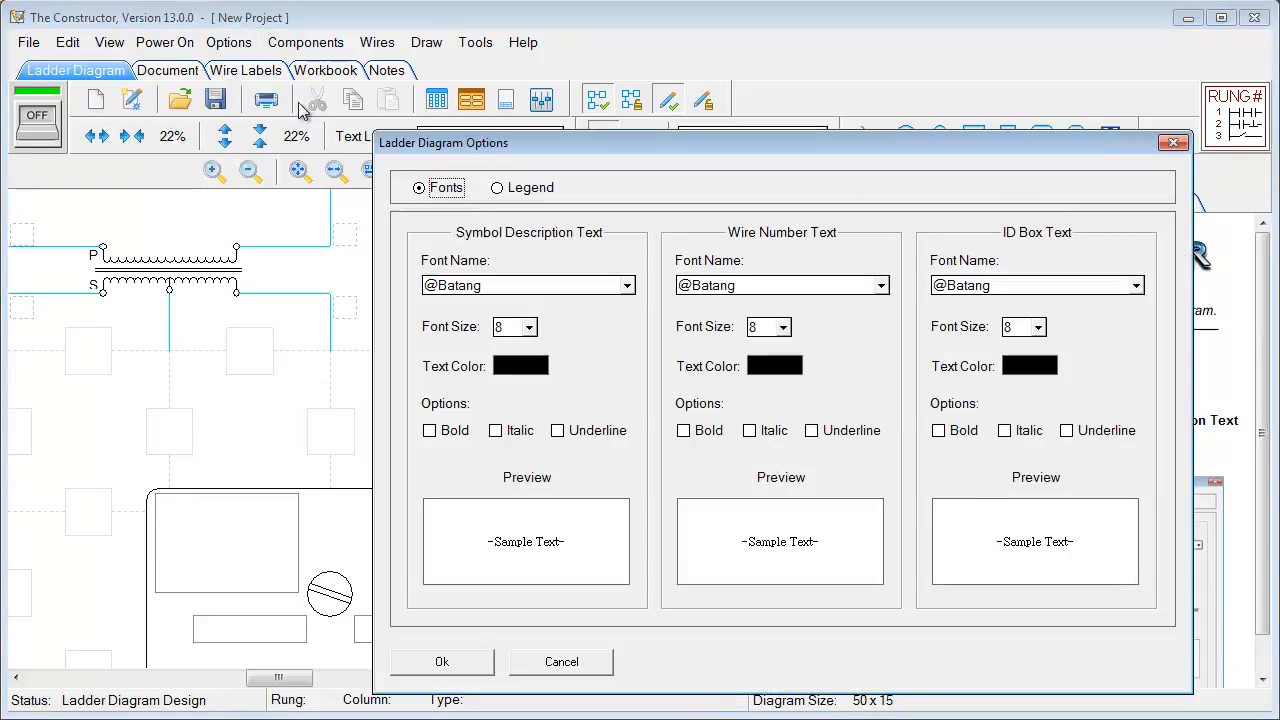
click(497, 189)
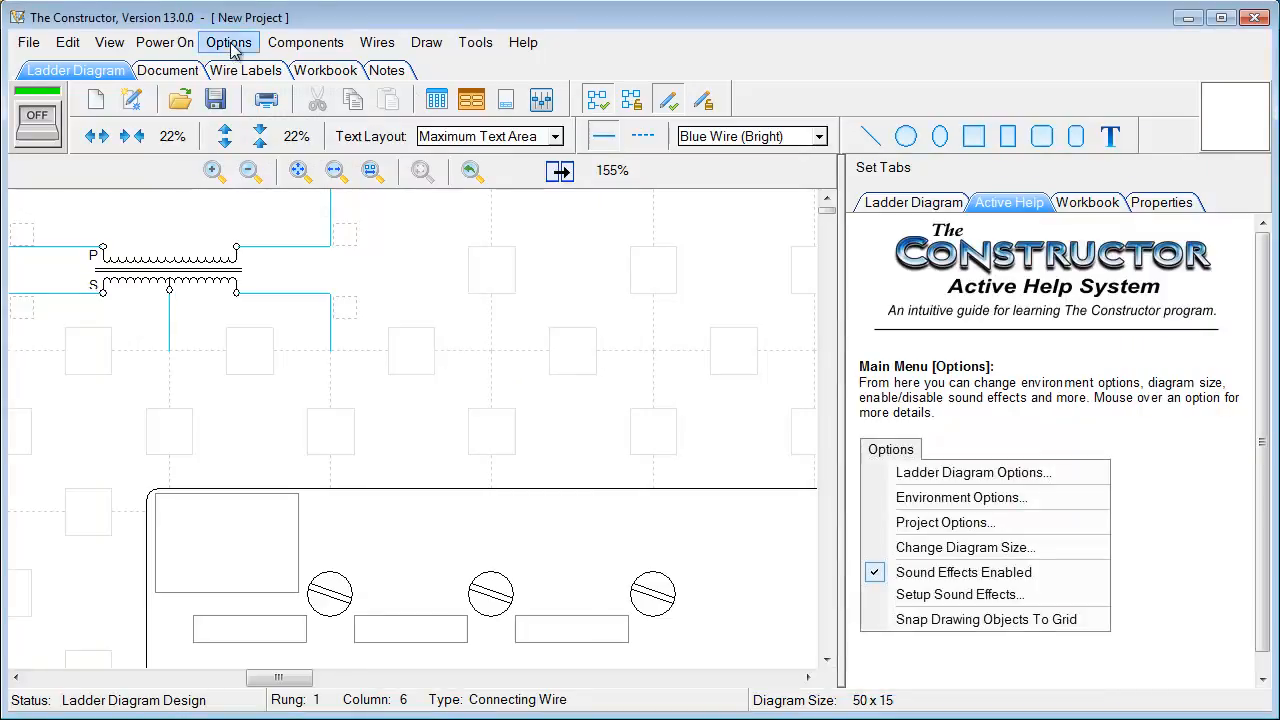
click(231, 46)
click(223, 90)
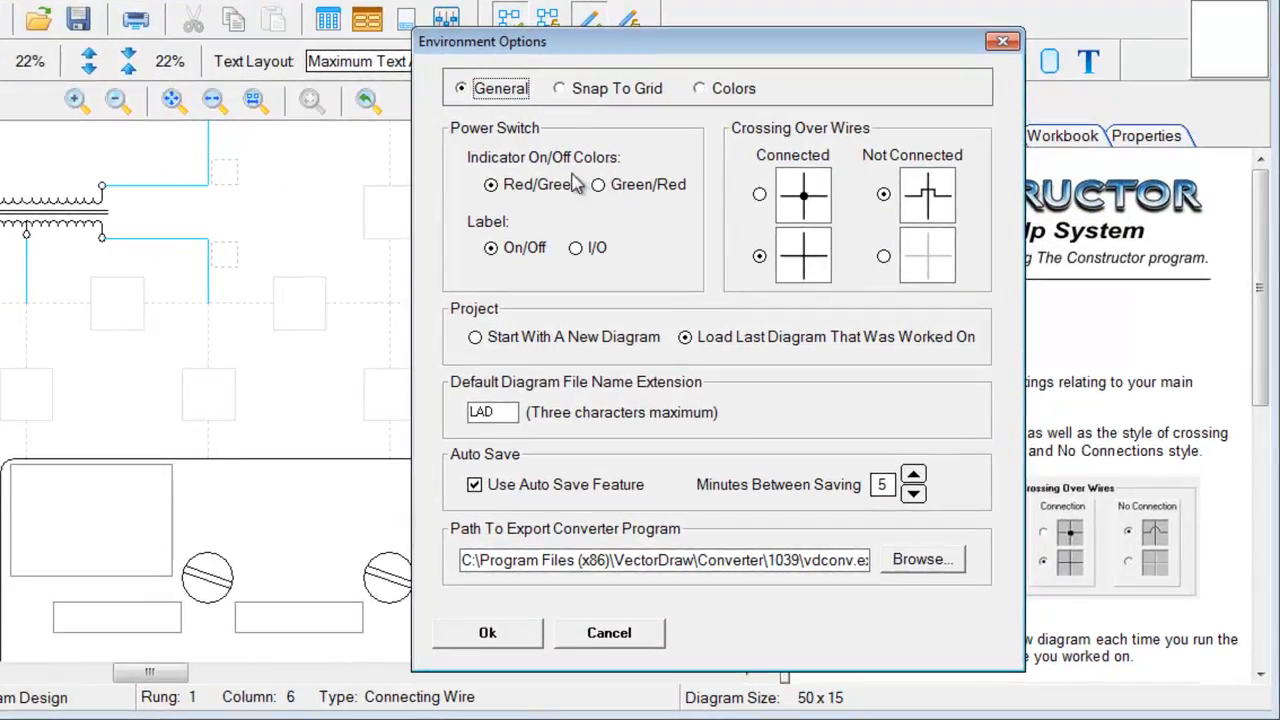
Review Snap To Grid and Colors, set Connected crossings to the dotted style, and close Environment Options
click(560, 89)
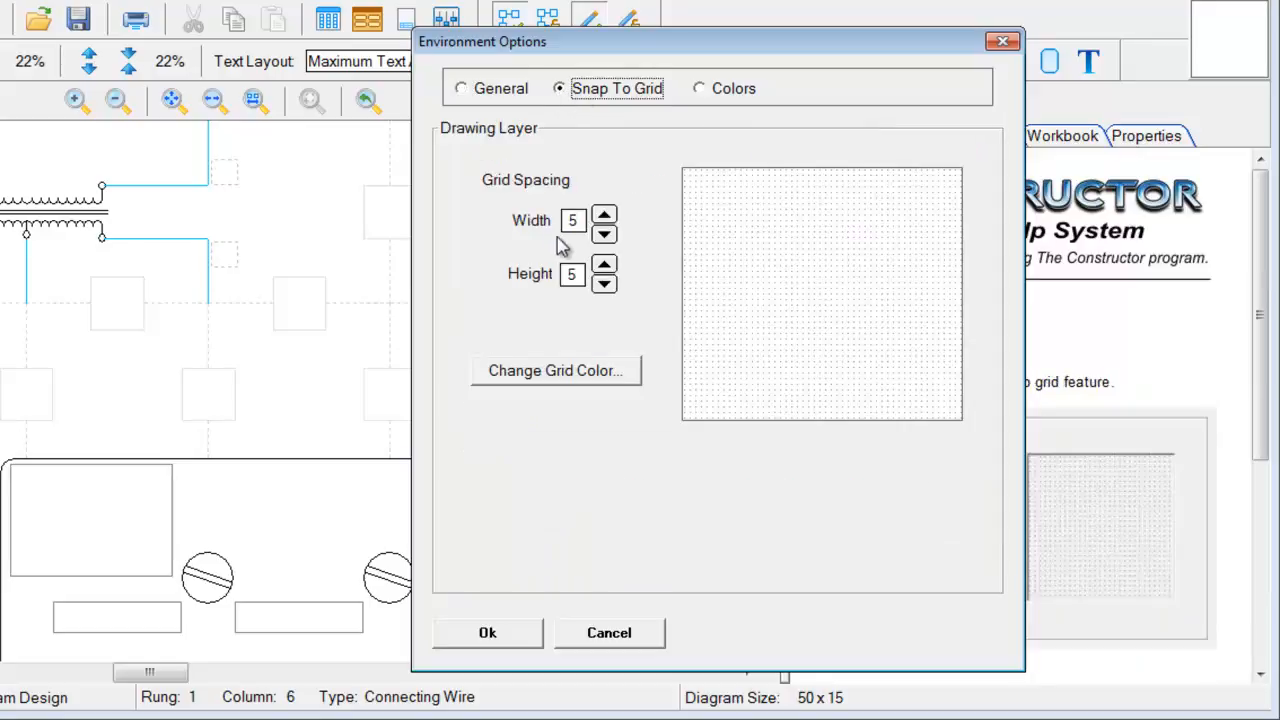
click(700, 88)
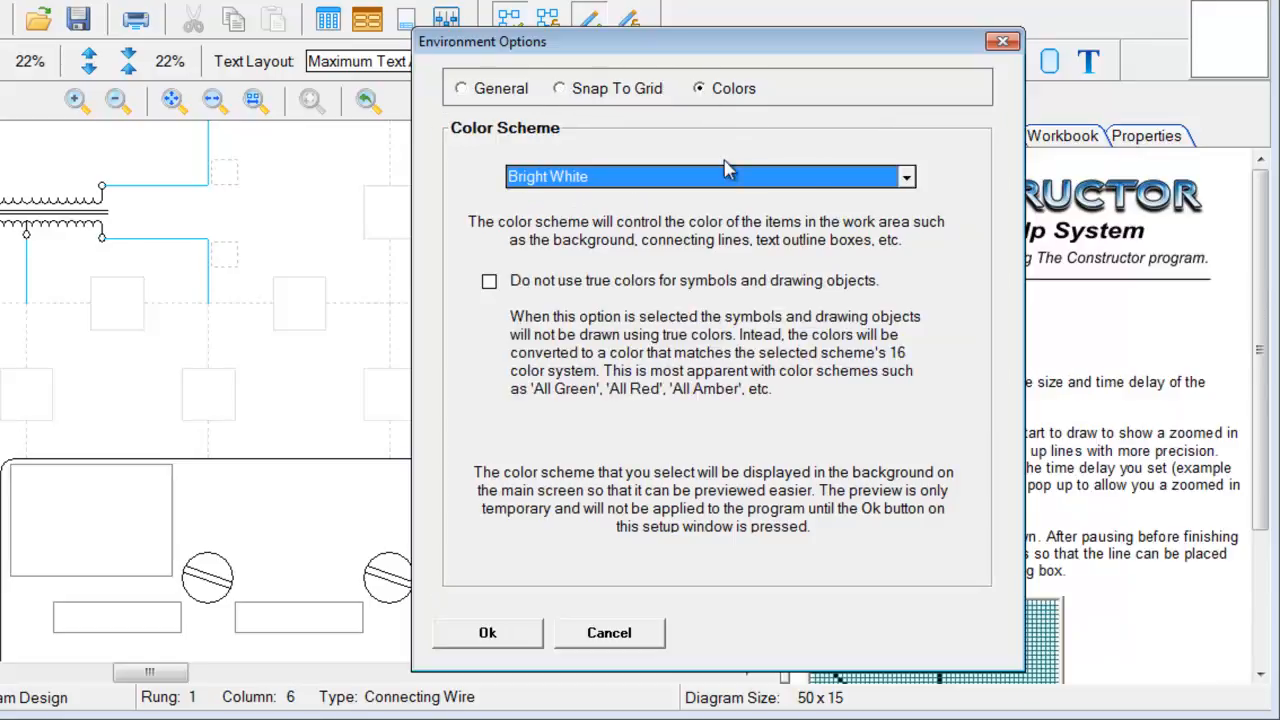
click(470, 88)
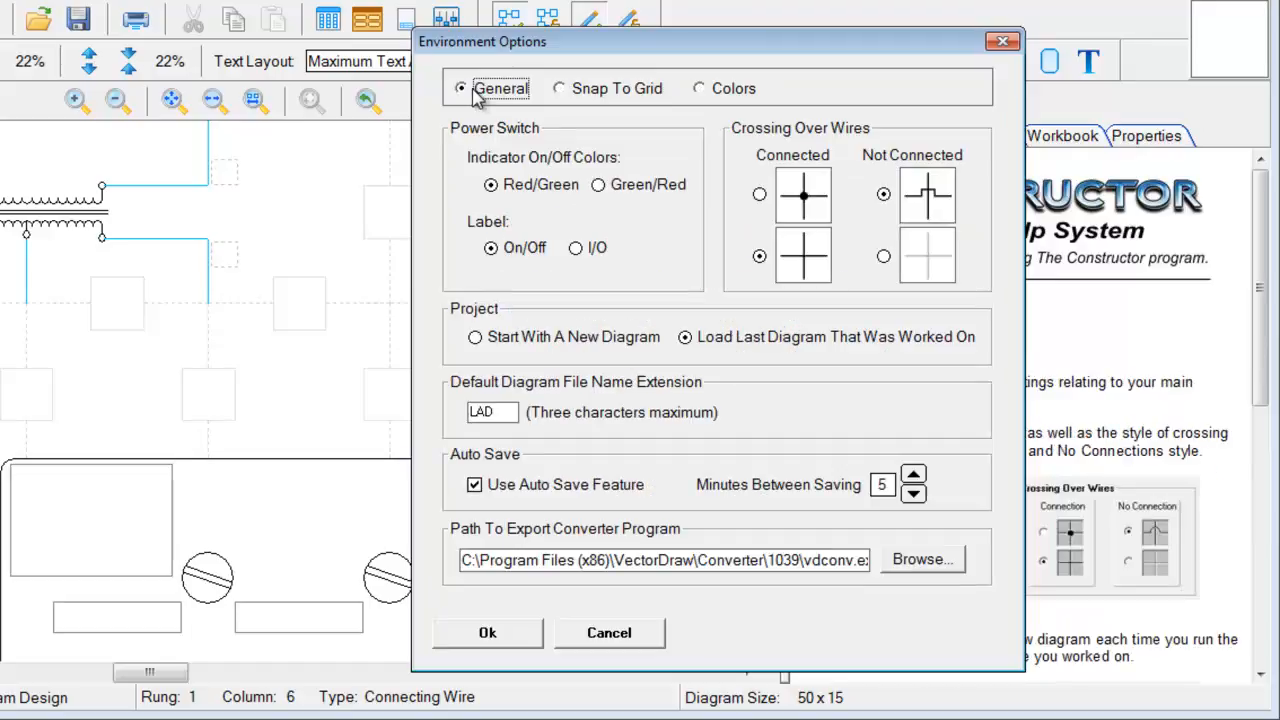
click(760, 196)
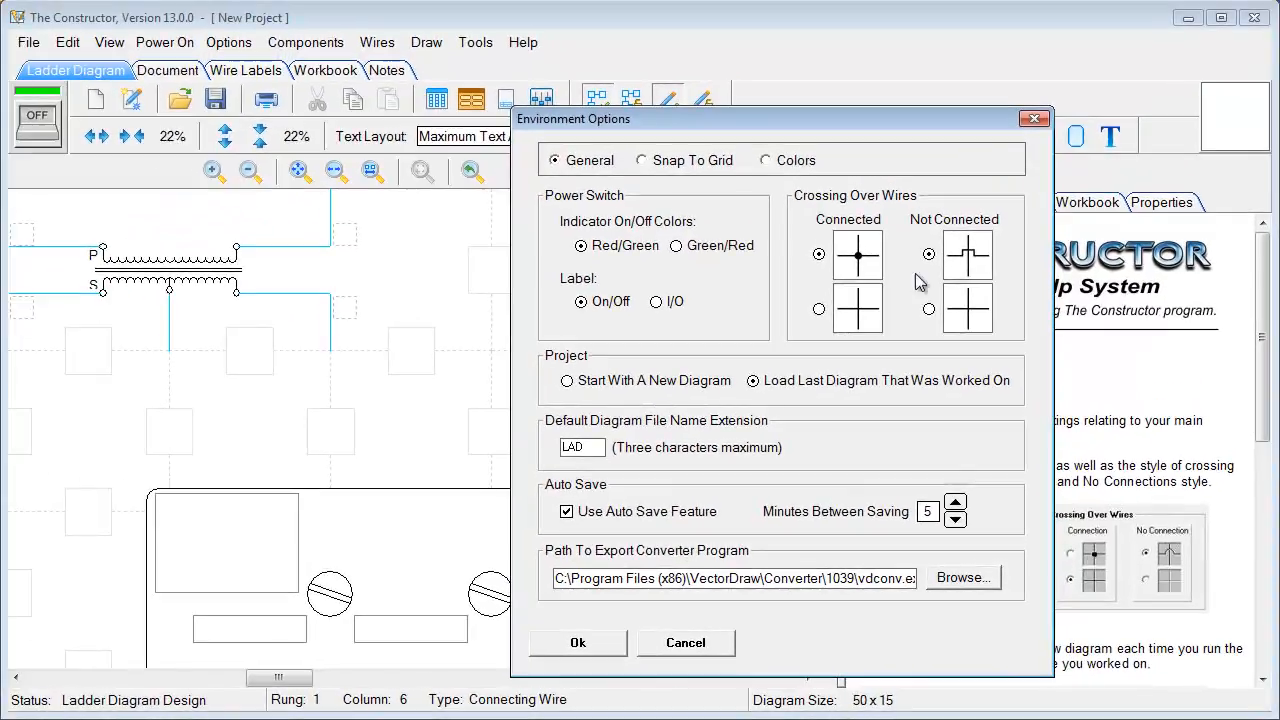
click(1034, 119)
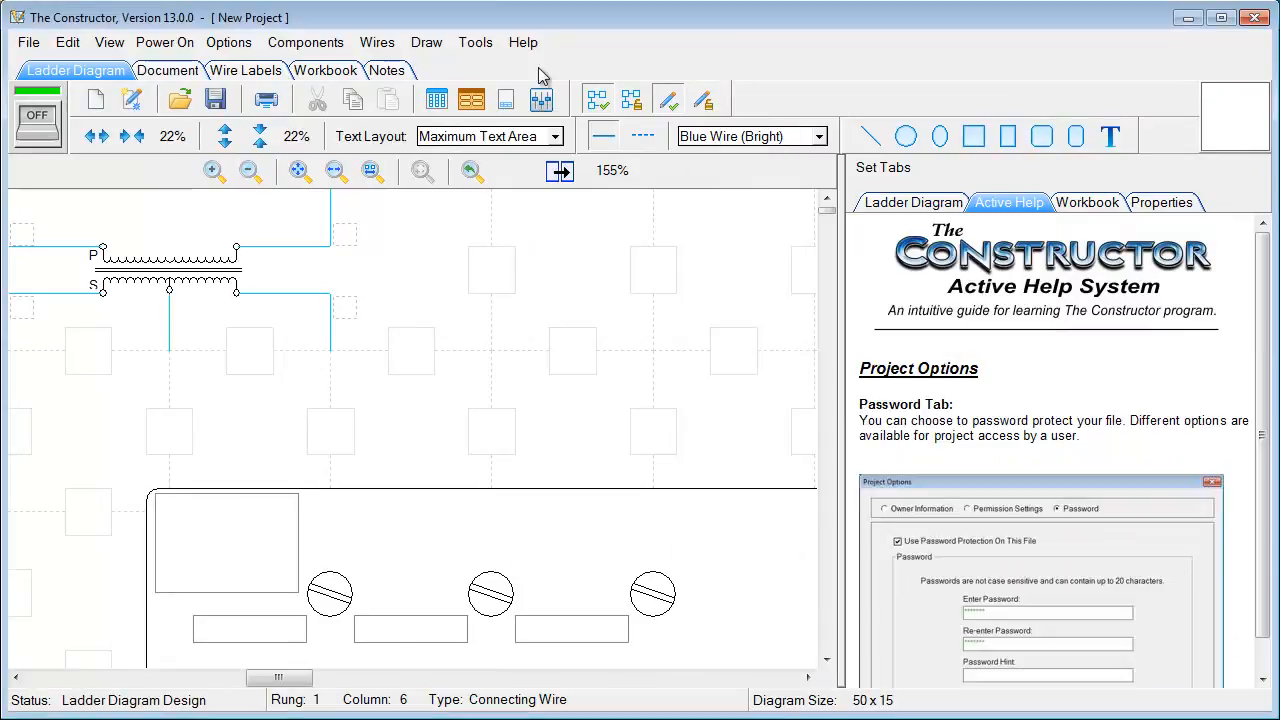
click(228, 42)
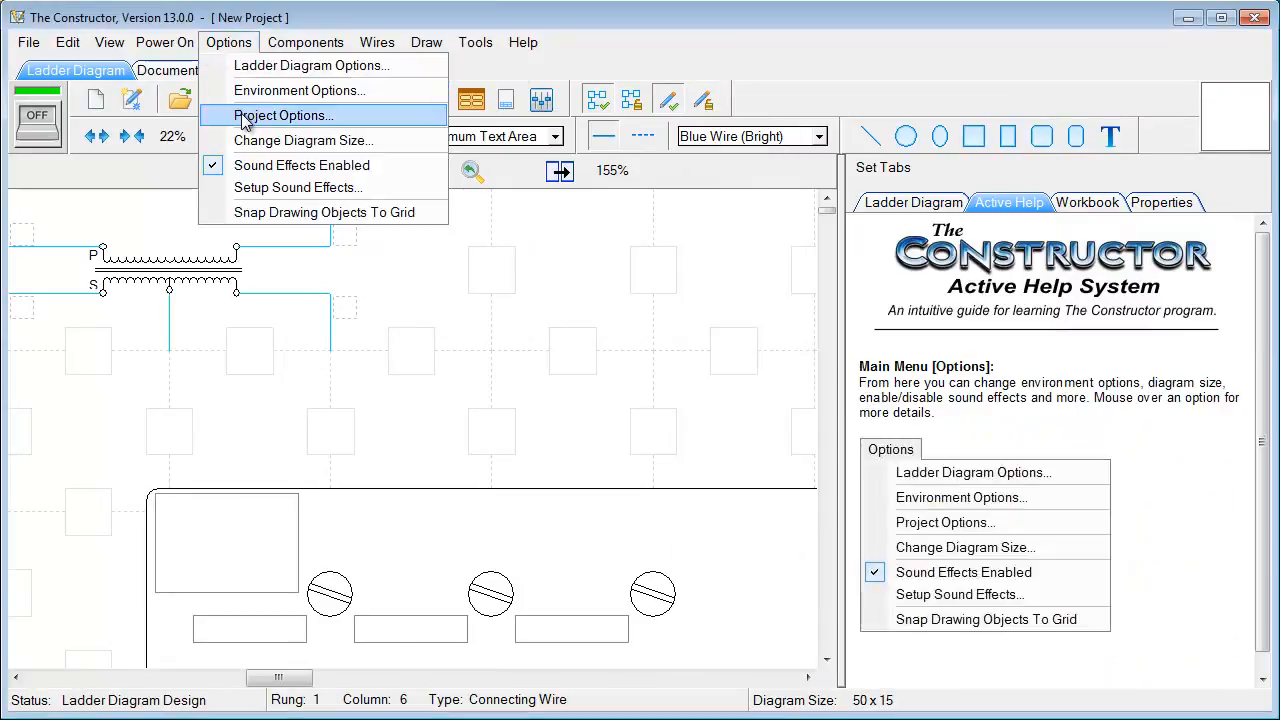
click(243, 120)
drag(531, 121, 433, 63)
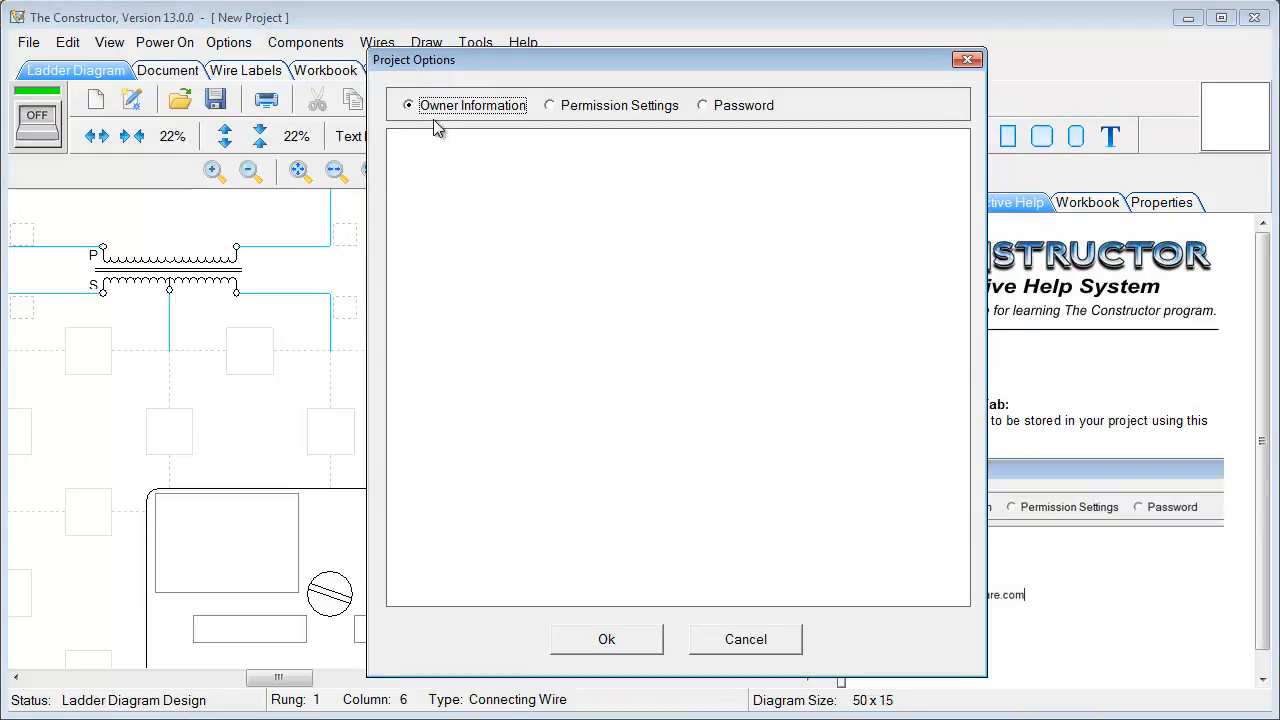
click(551, 106)
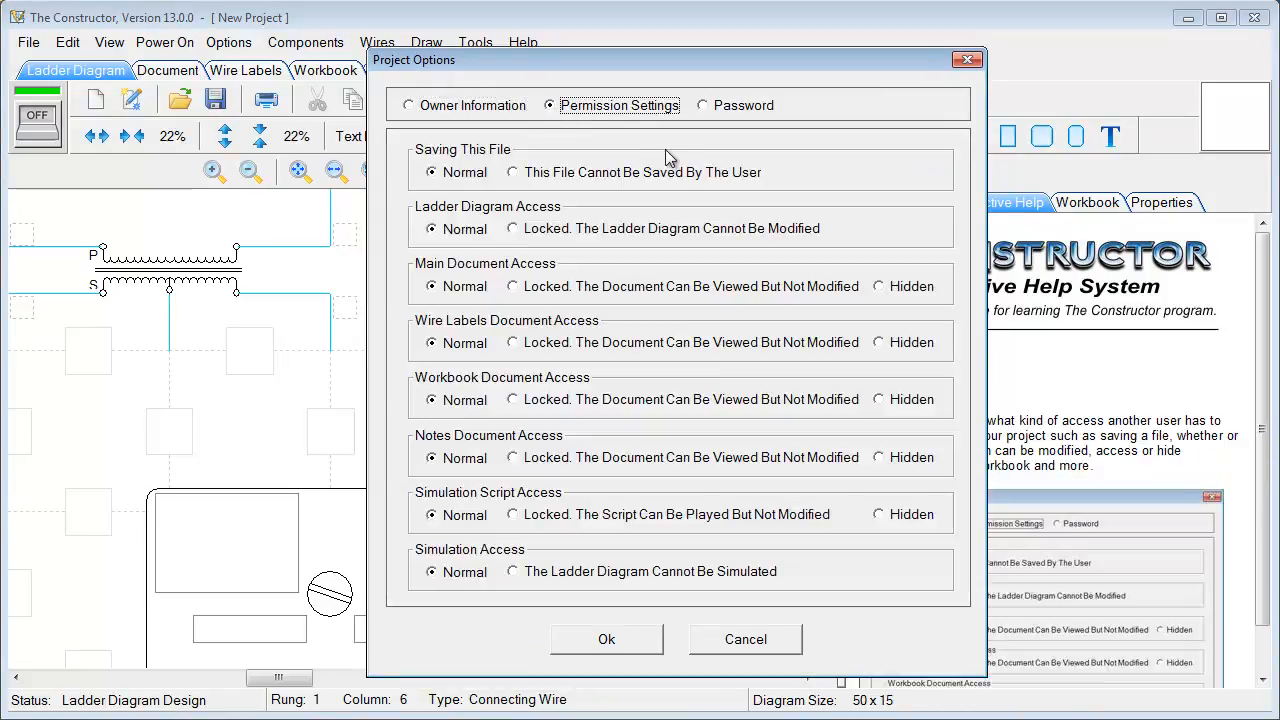
click(746, 643)
click(229, 42)
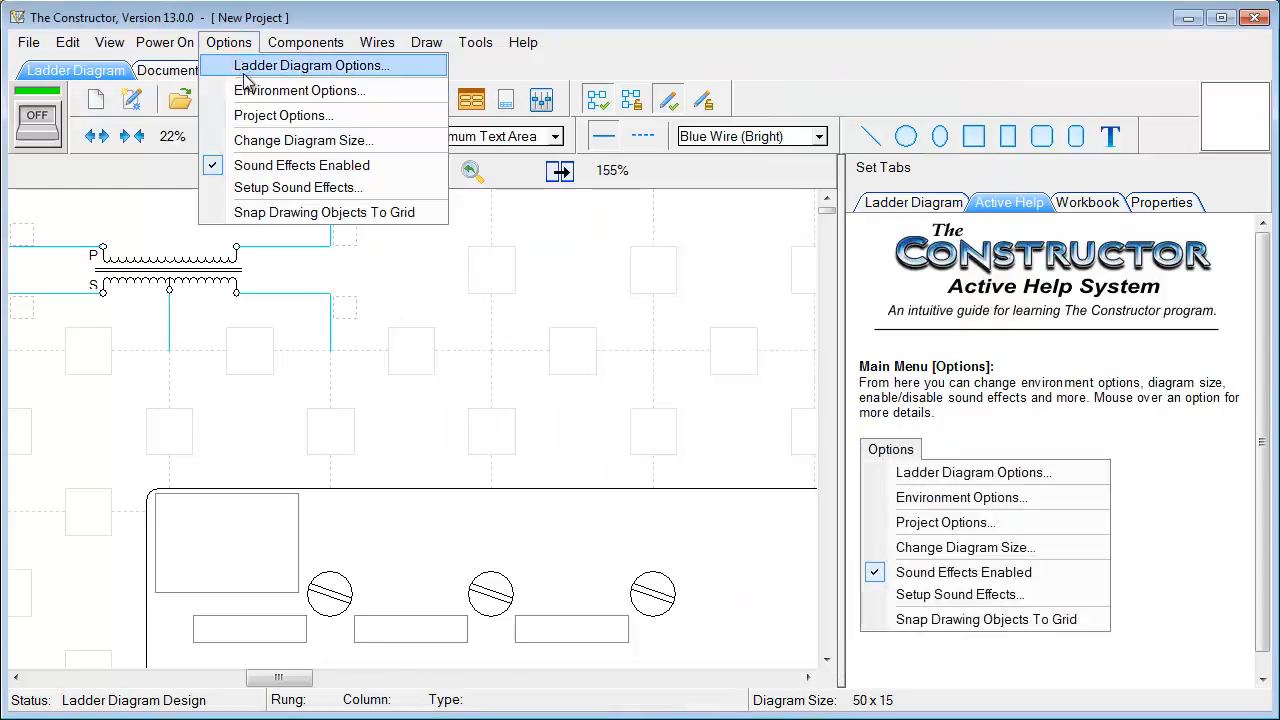
click(250, 141)
drag(530, 195, 475, 142)
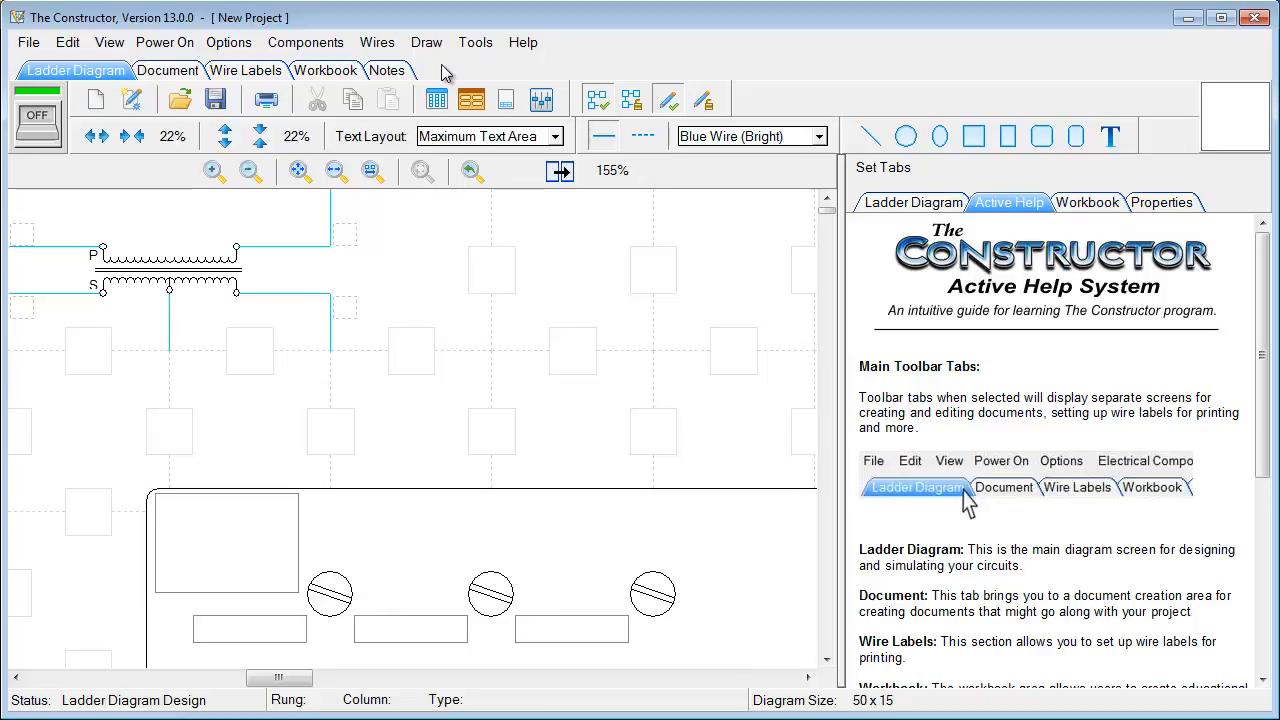
Preview the ladder diagram as a PDF in the default viewer, then close the preview
click(27, 44)
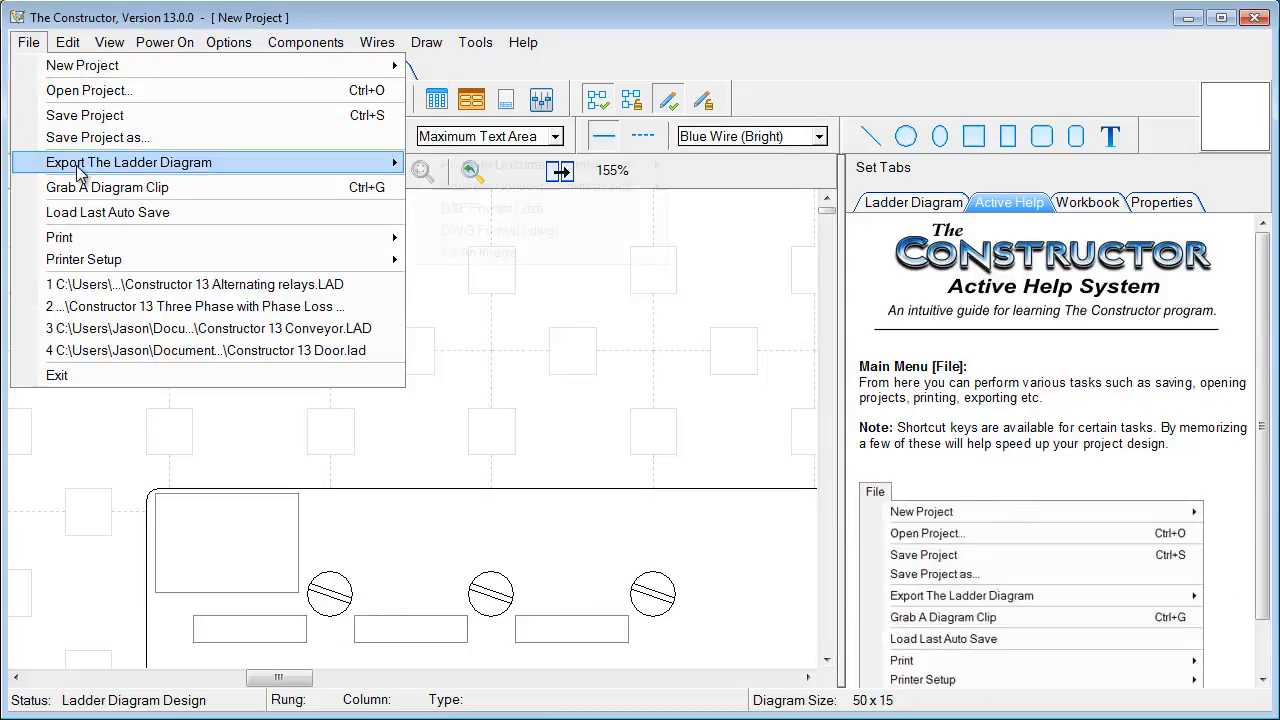
mouse_move(175, 168)
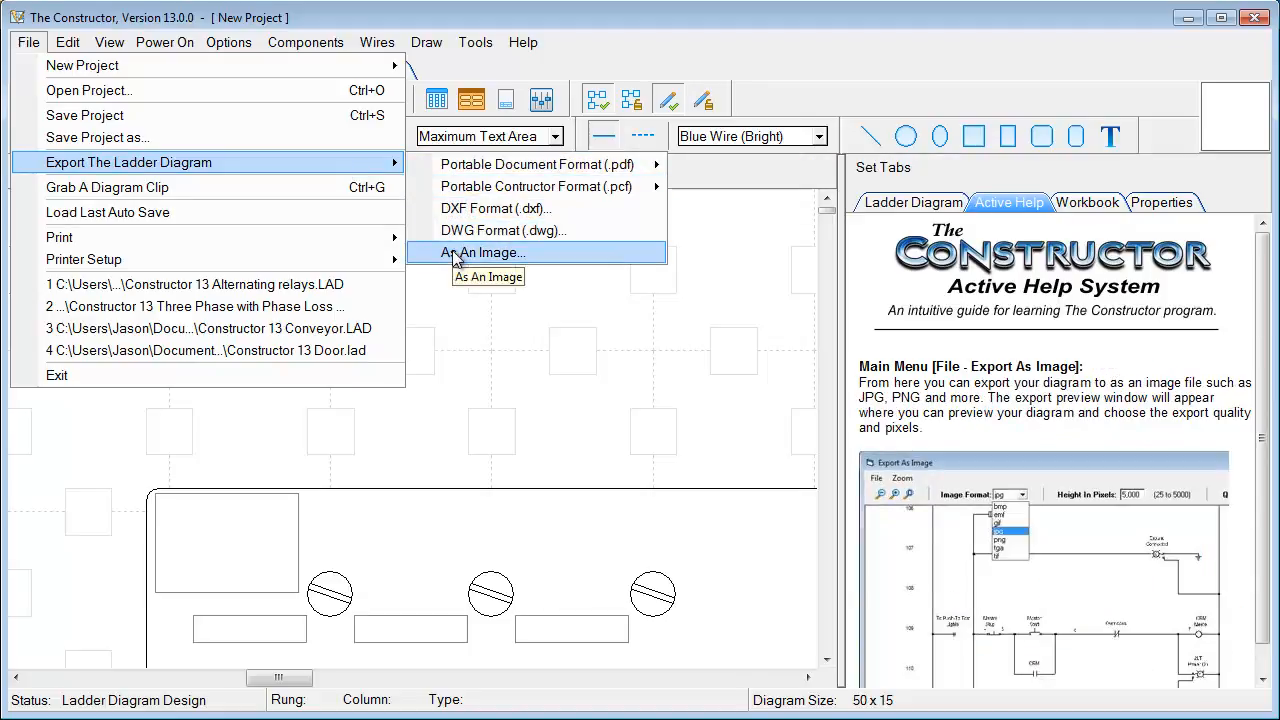
mouse_move(484, 172)
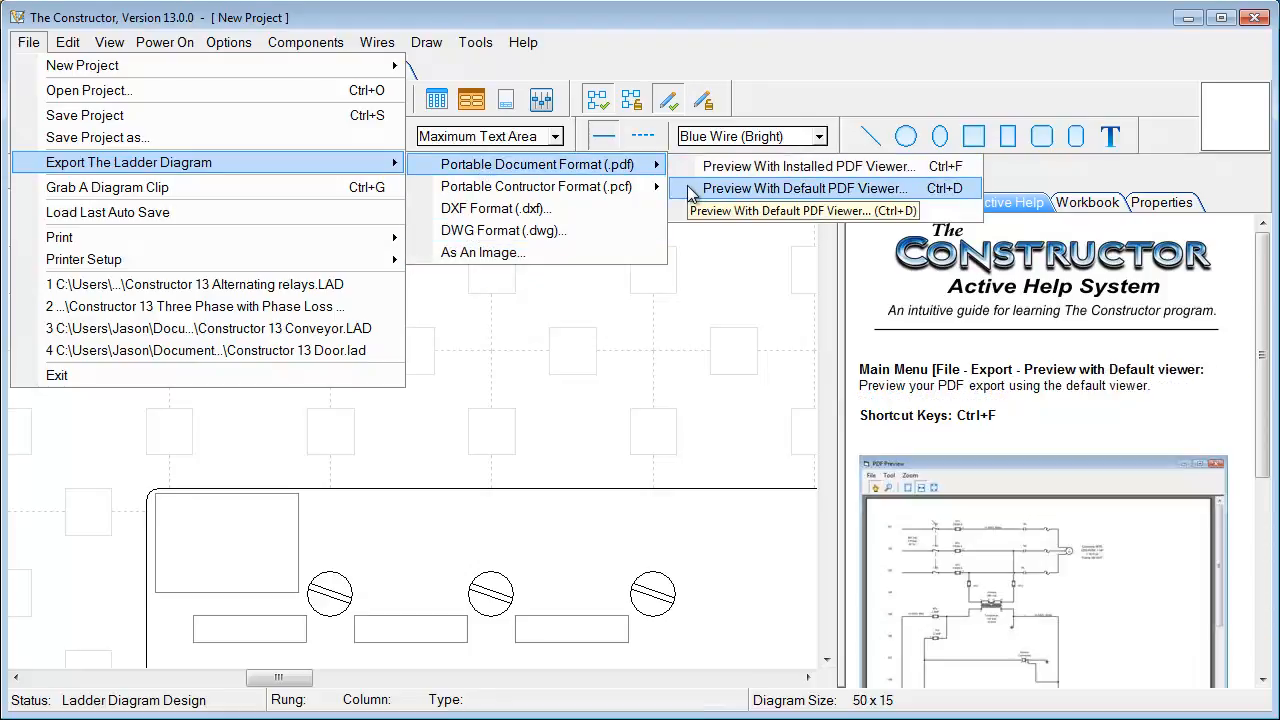
click(688, 190)
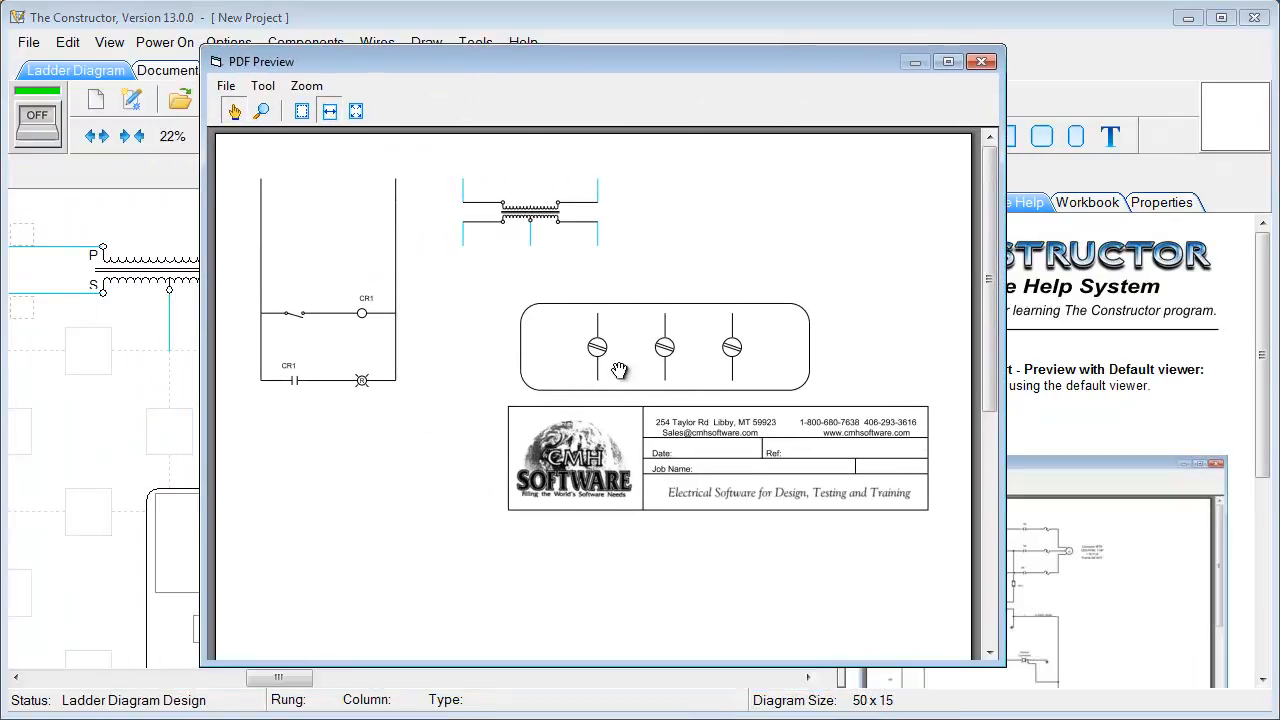
click(980, 62)
click(28, 42)
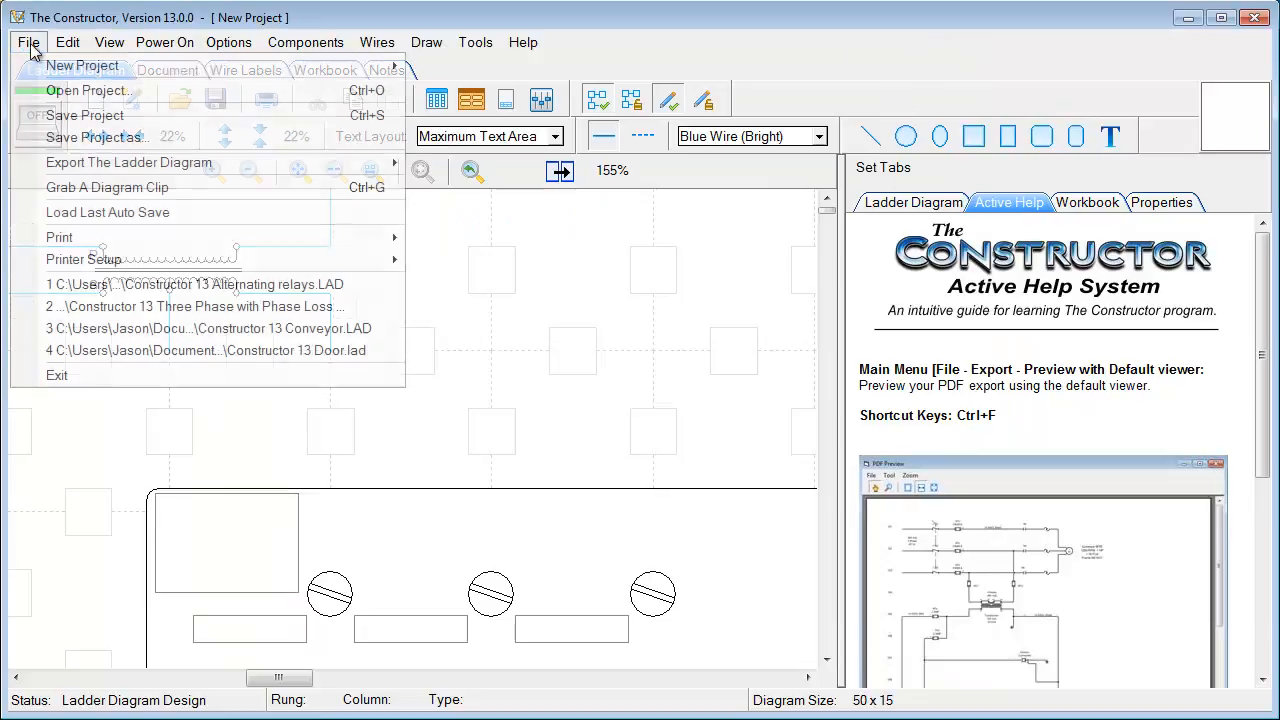
In Print The Diagram's page options, set Legend to Each Page, then close without printing
mouse_move(220, 246)
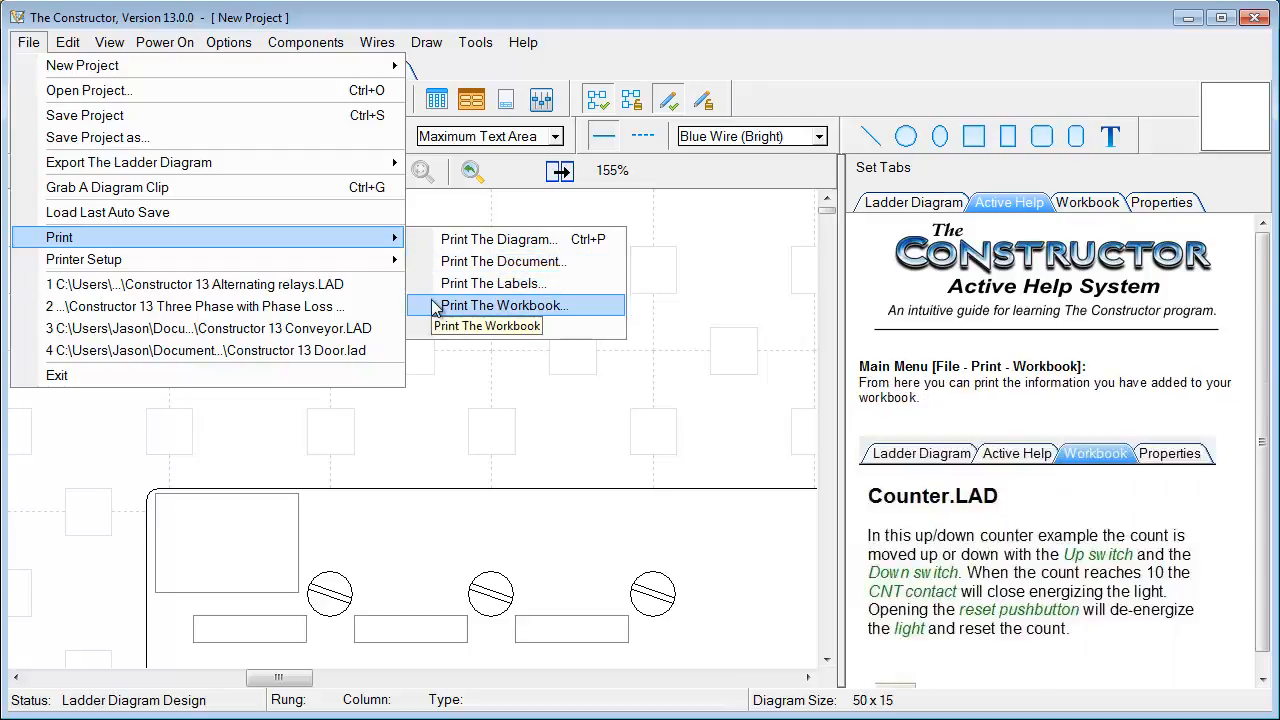
click(428, 240)
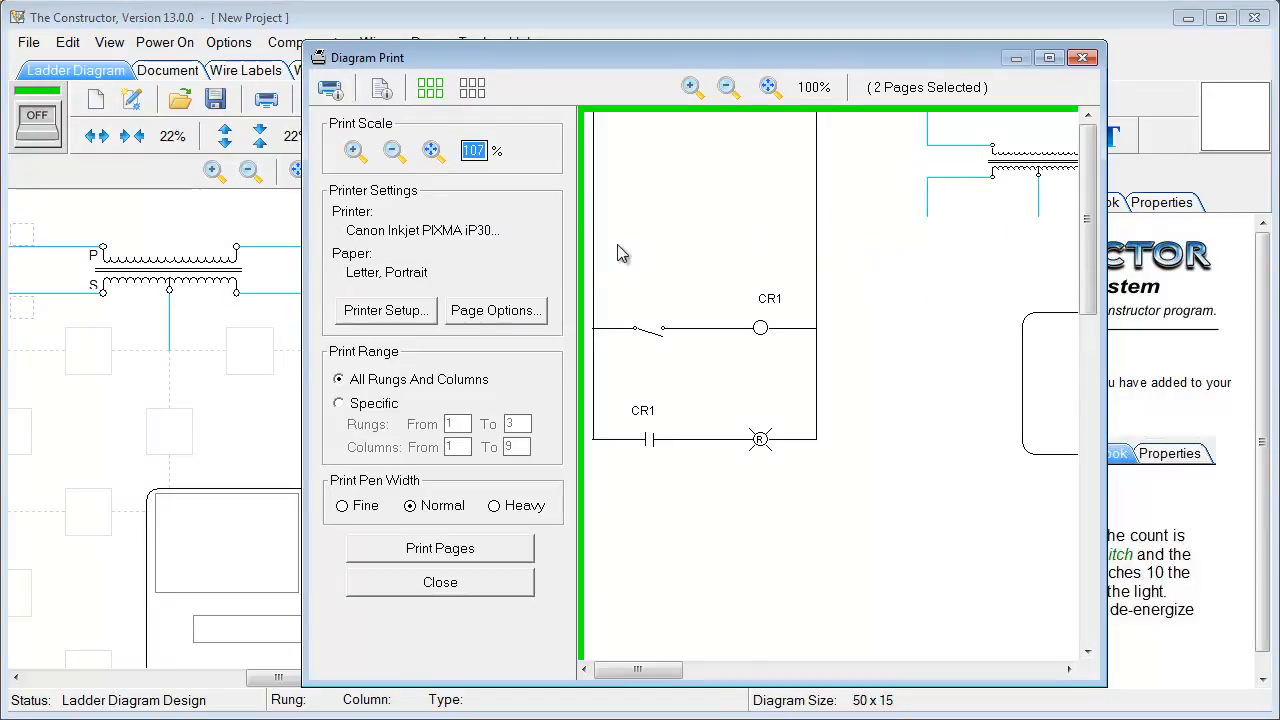
click(470, 314)
drag(530, 113, 506, 58)
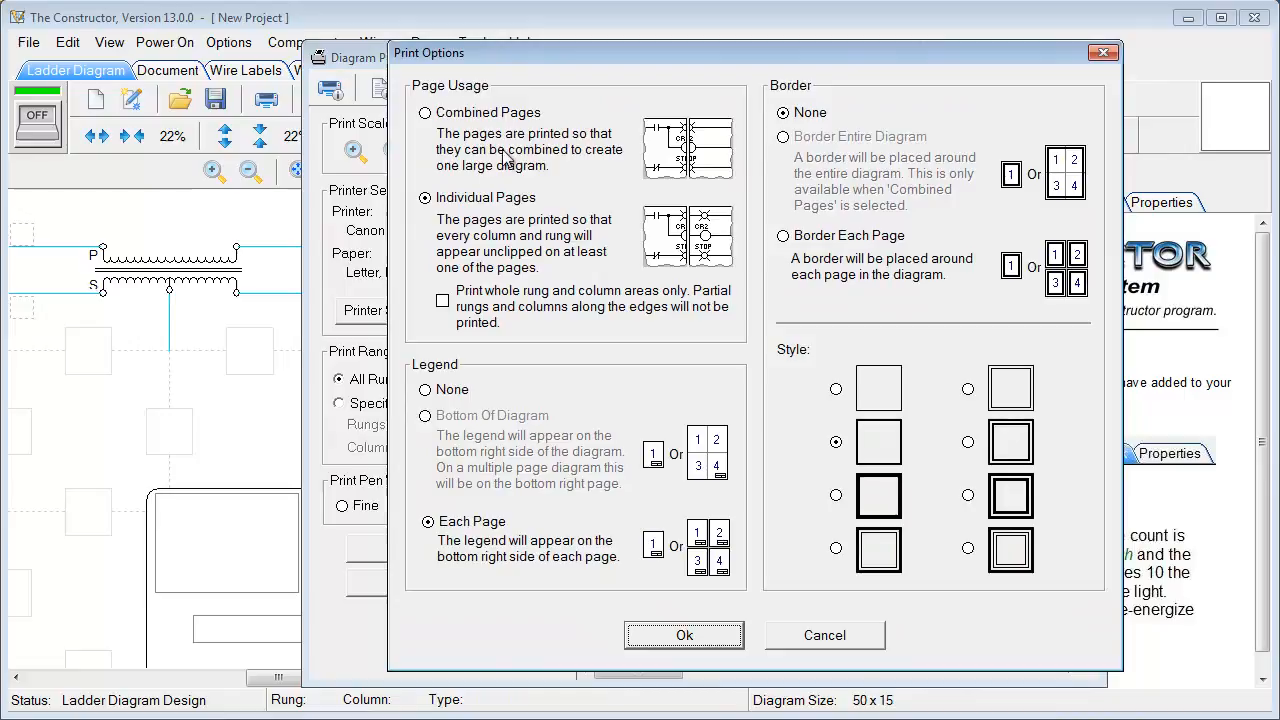
click(427, 393)
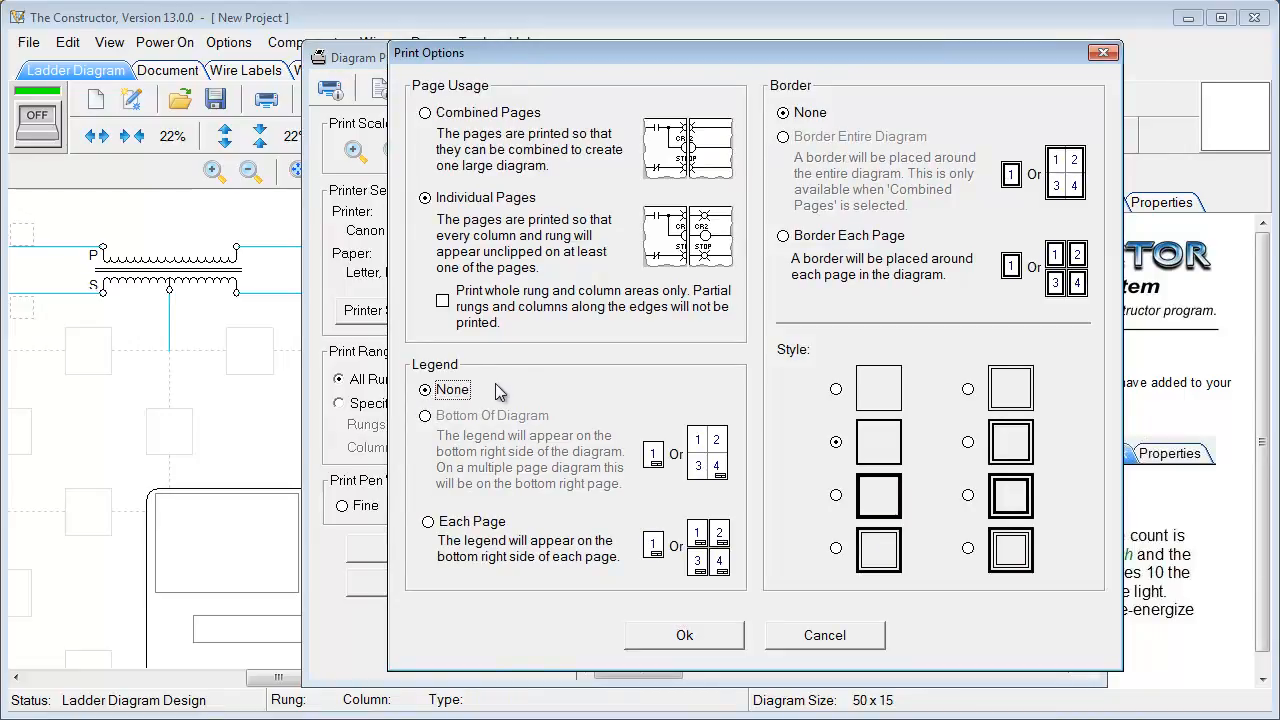
click(429, 525)
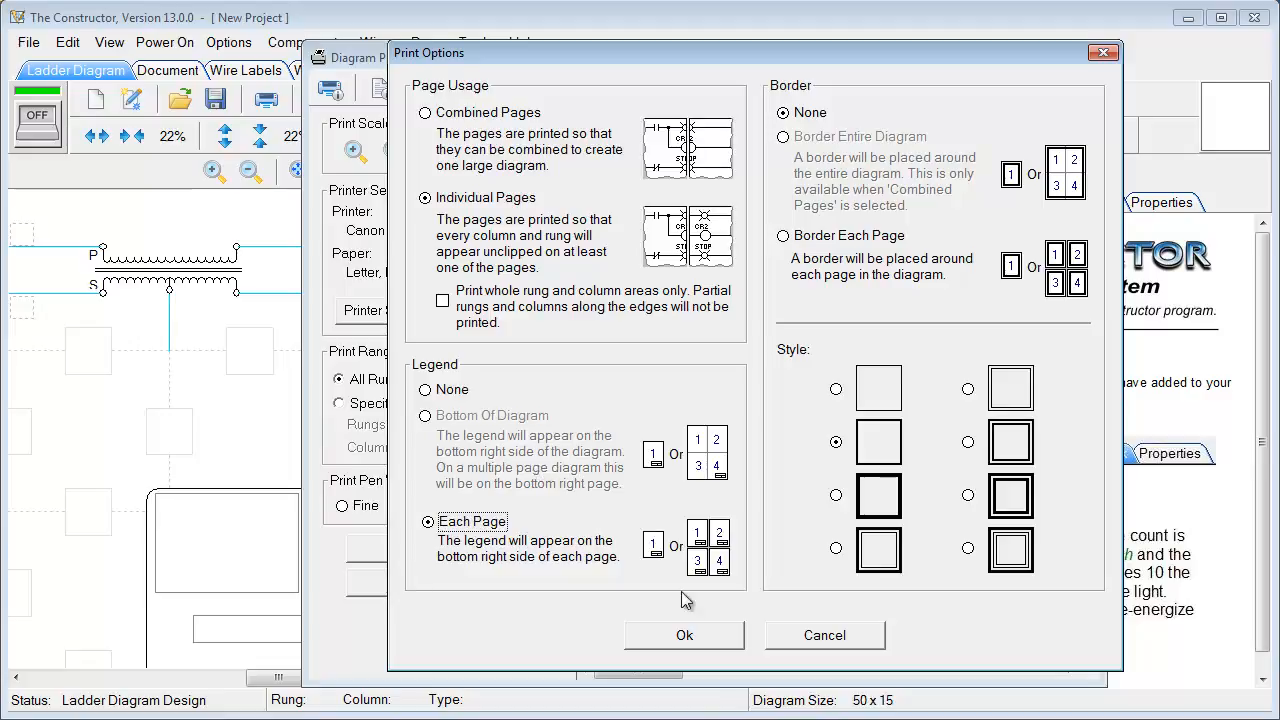
click(684, 636)
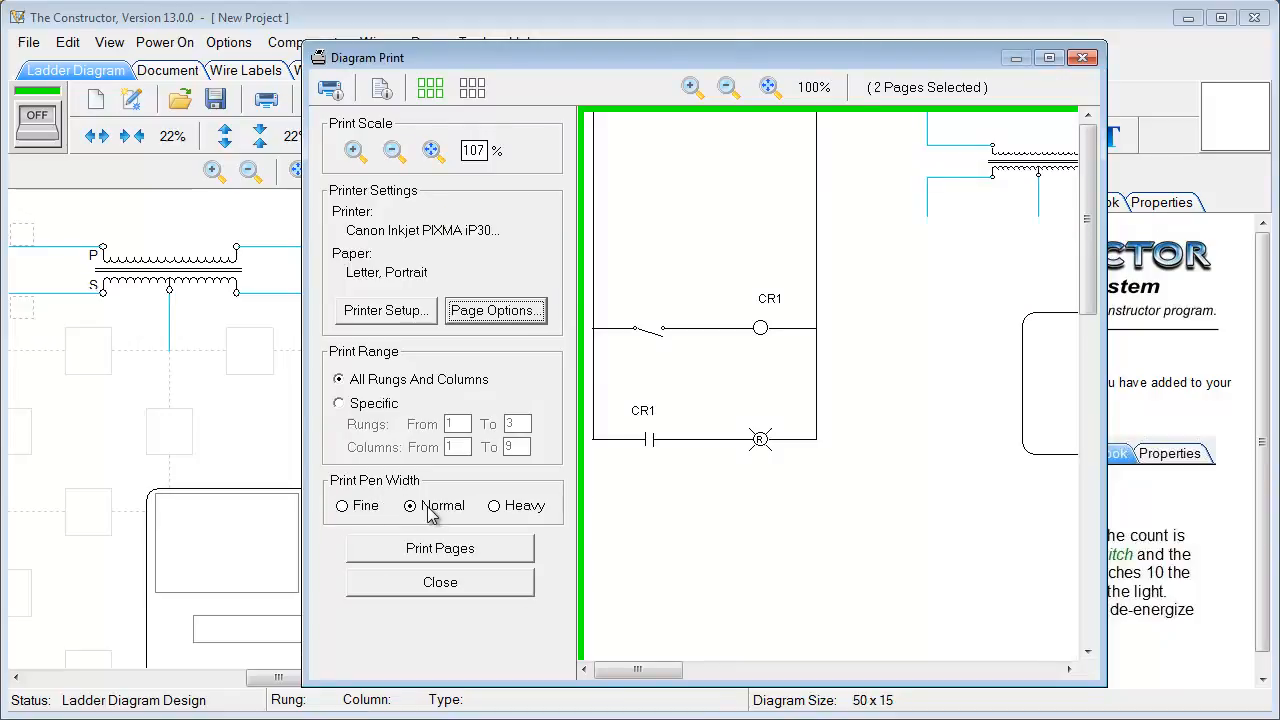
click(474, 553)
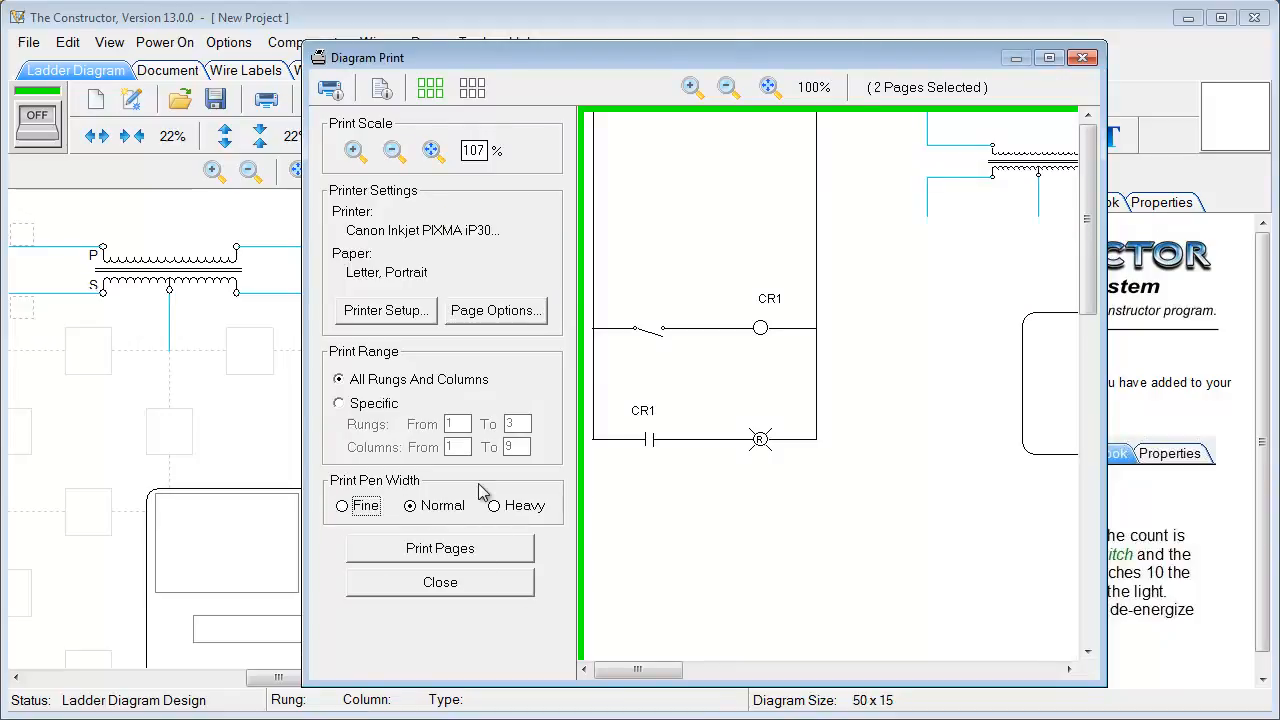
click(1080, 57)
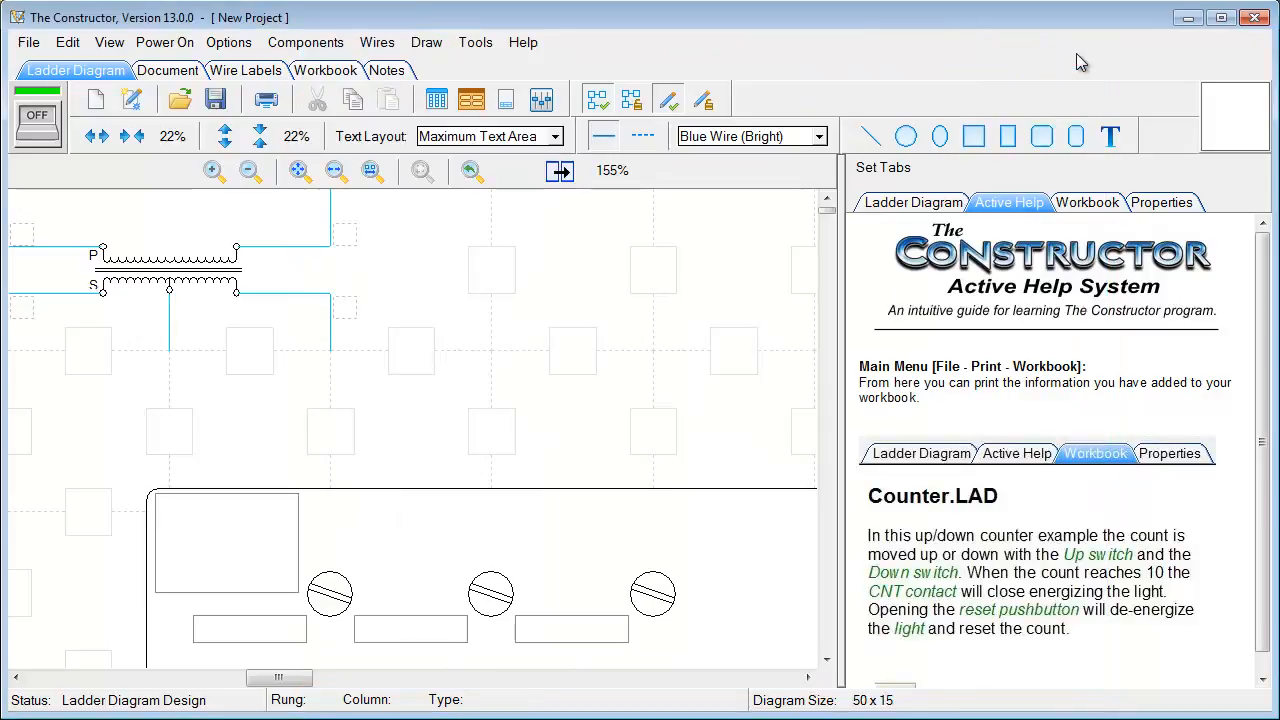